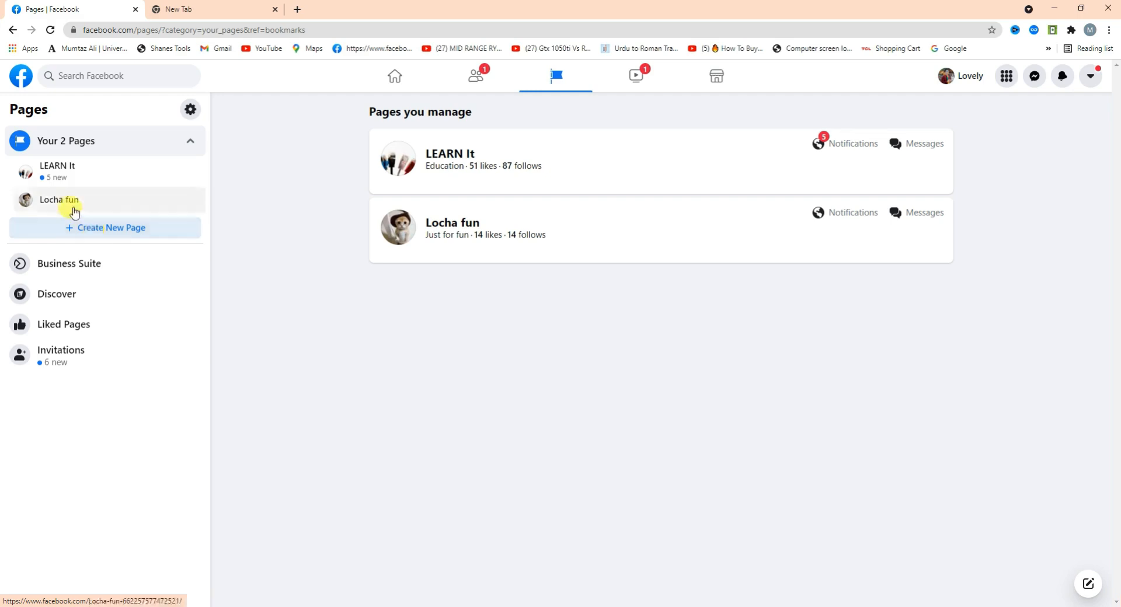
Start a new Facebook Page and dismiss the new-video notification to reach the blank Page form.
{"action": "left_click", "coordinate": [77, 232]}
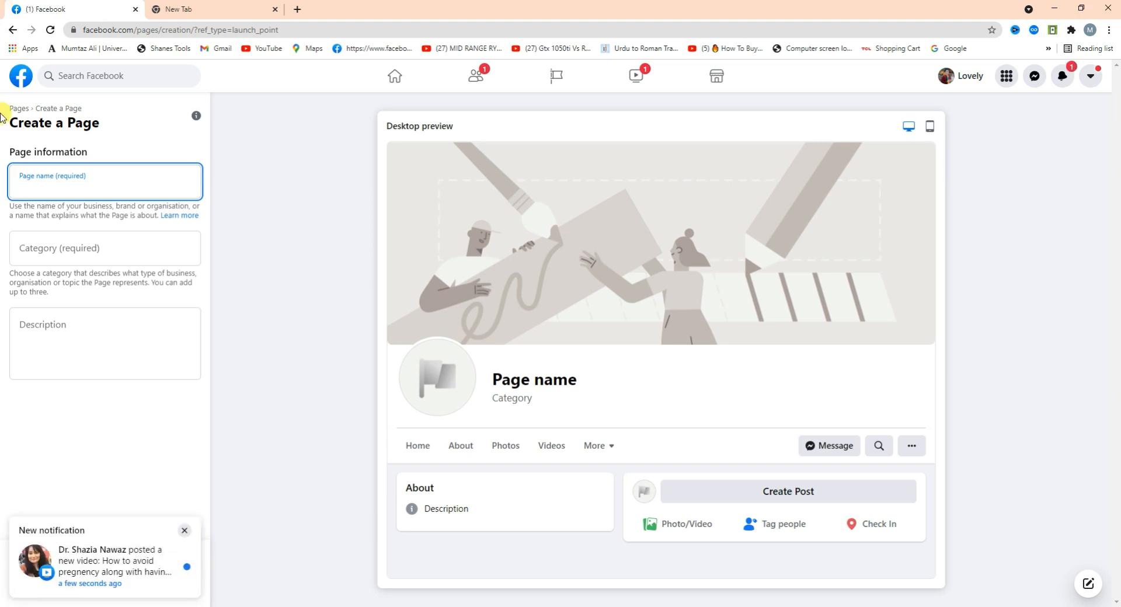
{"action": "left_click", "coordinate": [184, 531]}
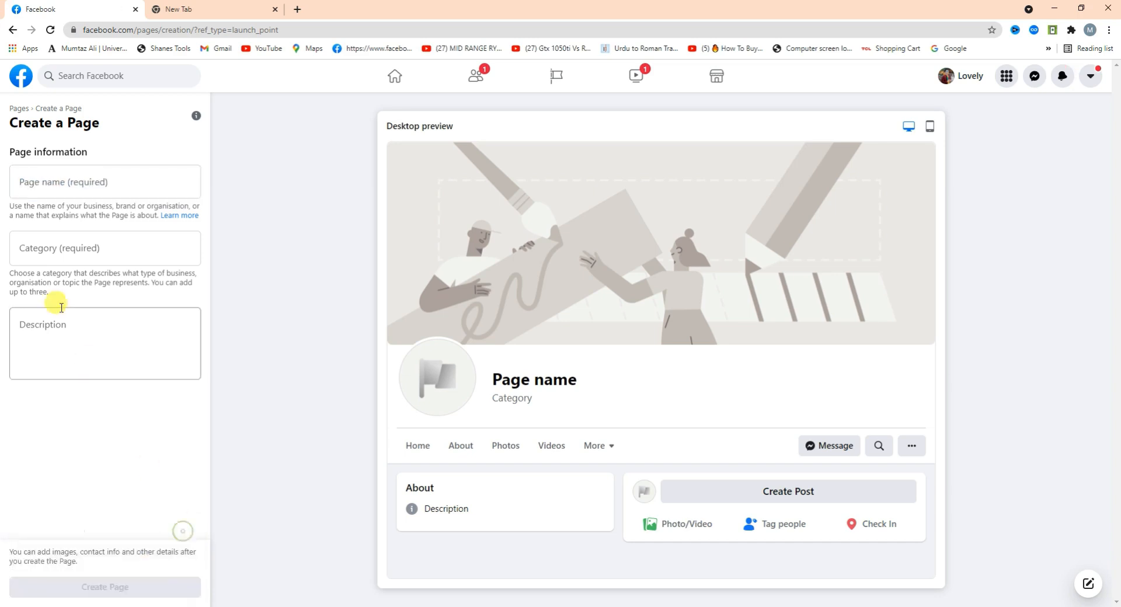
{"action": "left_click", "coordinate": [50, 188]}
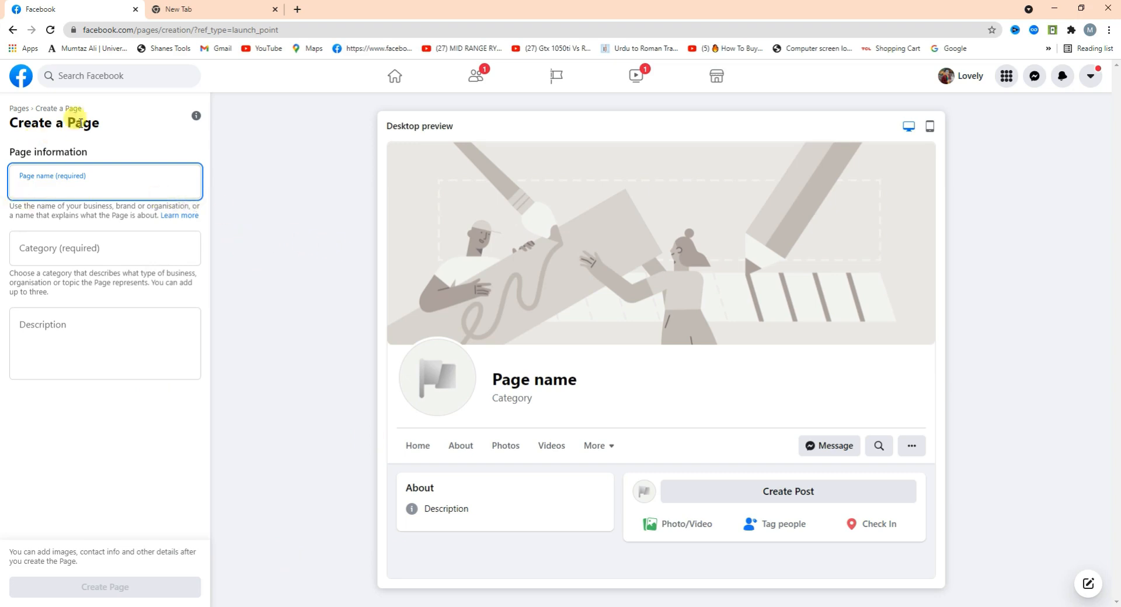
{"action": "left_click", "coordinate": [257, 321]}
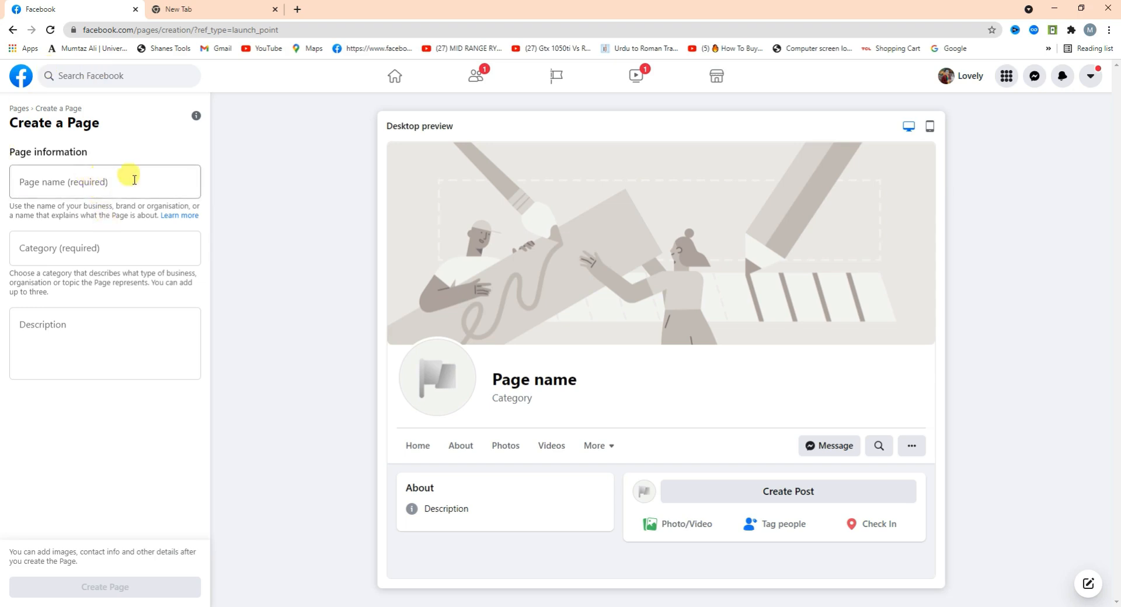
{"action": "left_click", "coordinate": [62, 185]}
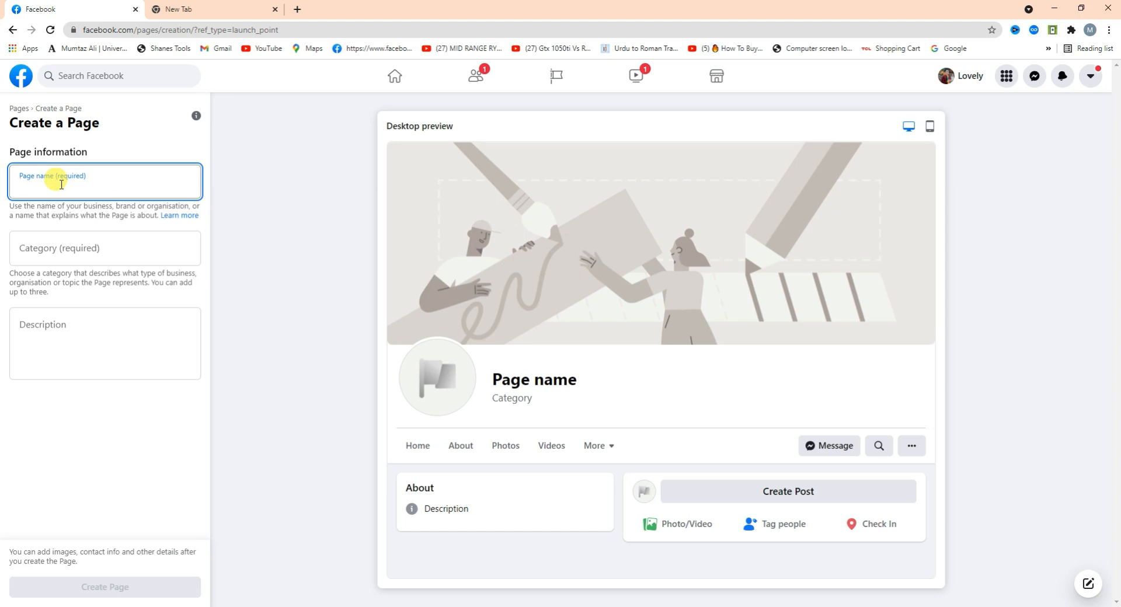
Enter 'Smart Digital Market' as the new Page's name.
{"action": "type", "text": "Smart Digital Market"}
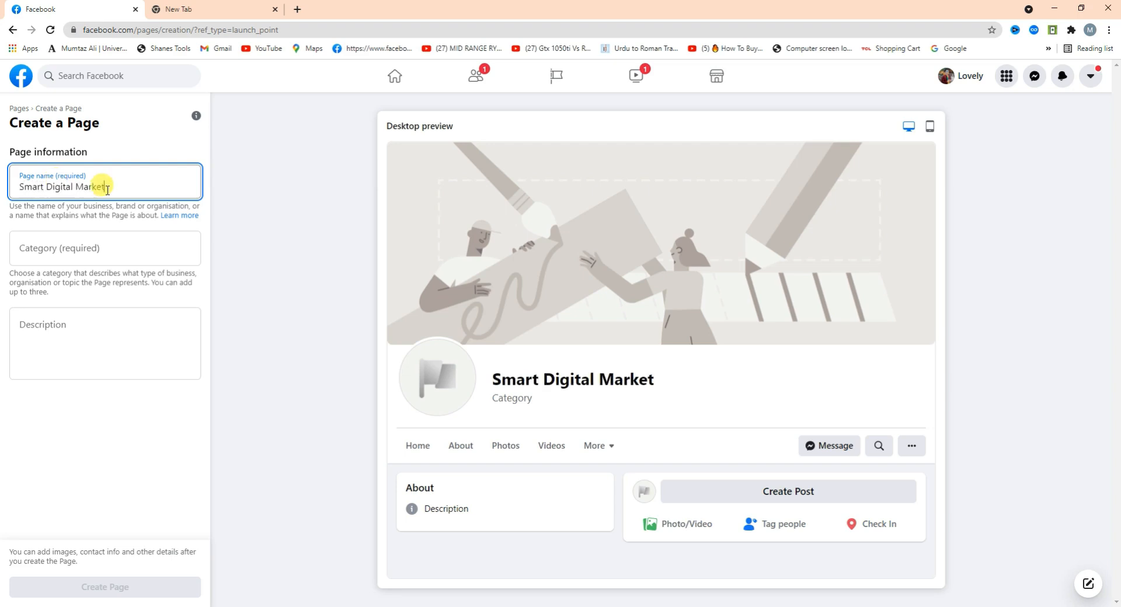
{"action": "left_click", "coordinate": [86, 245]}
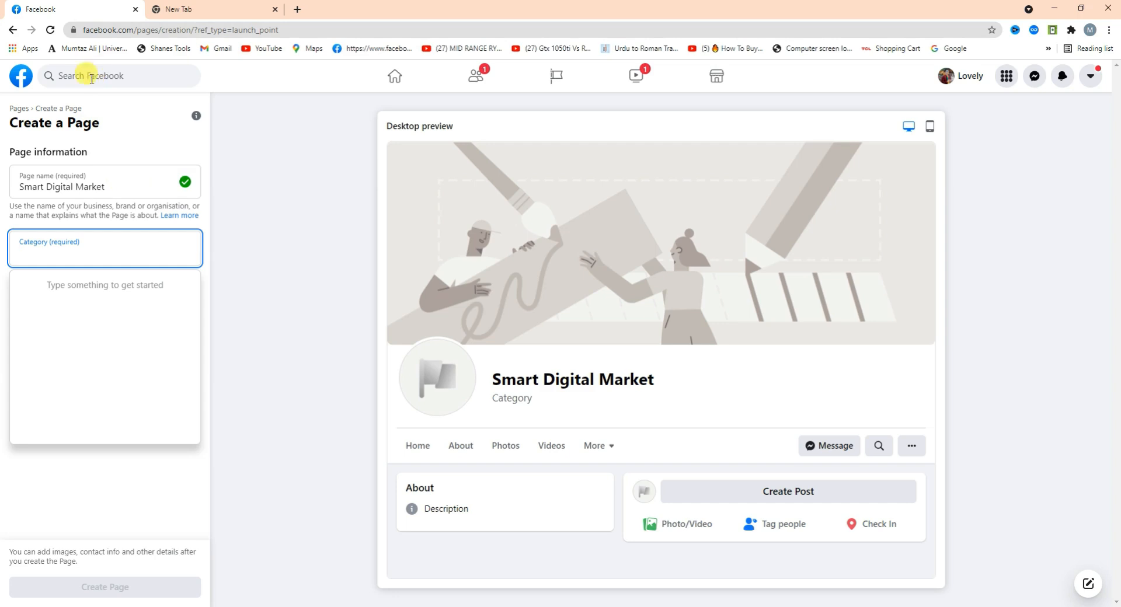
{"action": "left_click_drag", "start_coordinate": [106, 186], "coordinate": [0, 184]}
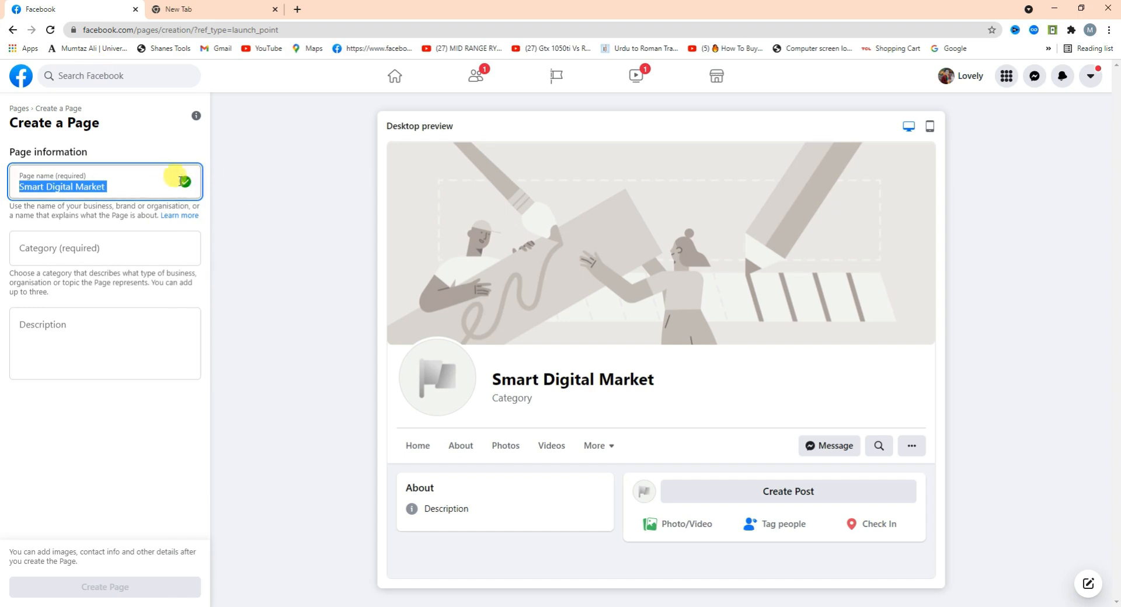
{"action": "left_click", "coordinate": [93, 250]}
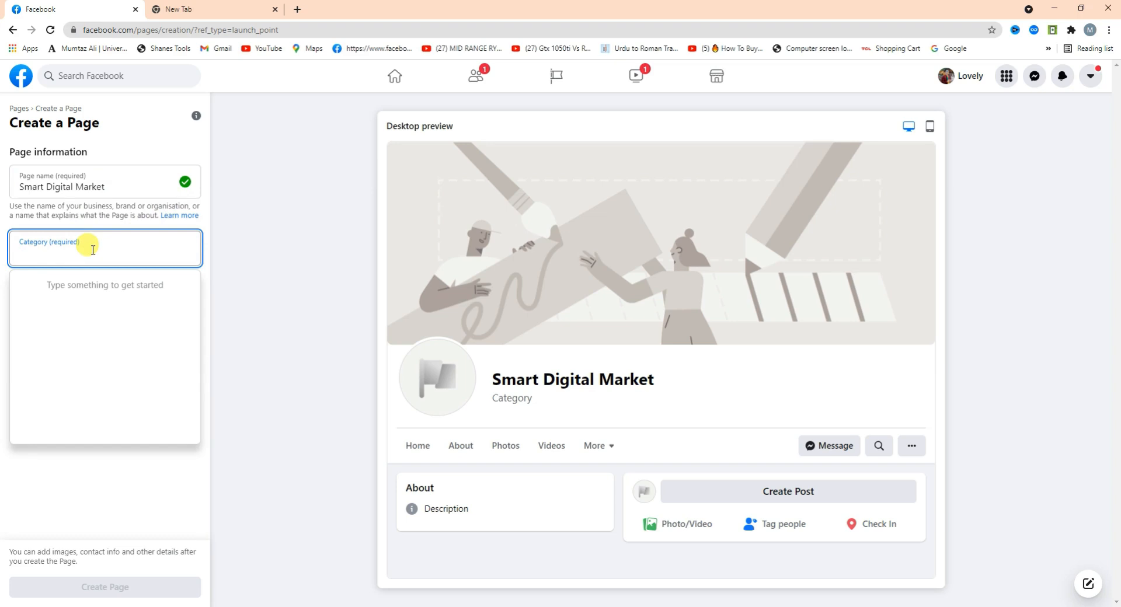
Add the categories Social media agency and Advertising/marketing by searching 'digital' and 'mar'.
{"action": "type", "text": "di"}
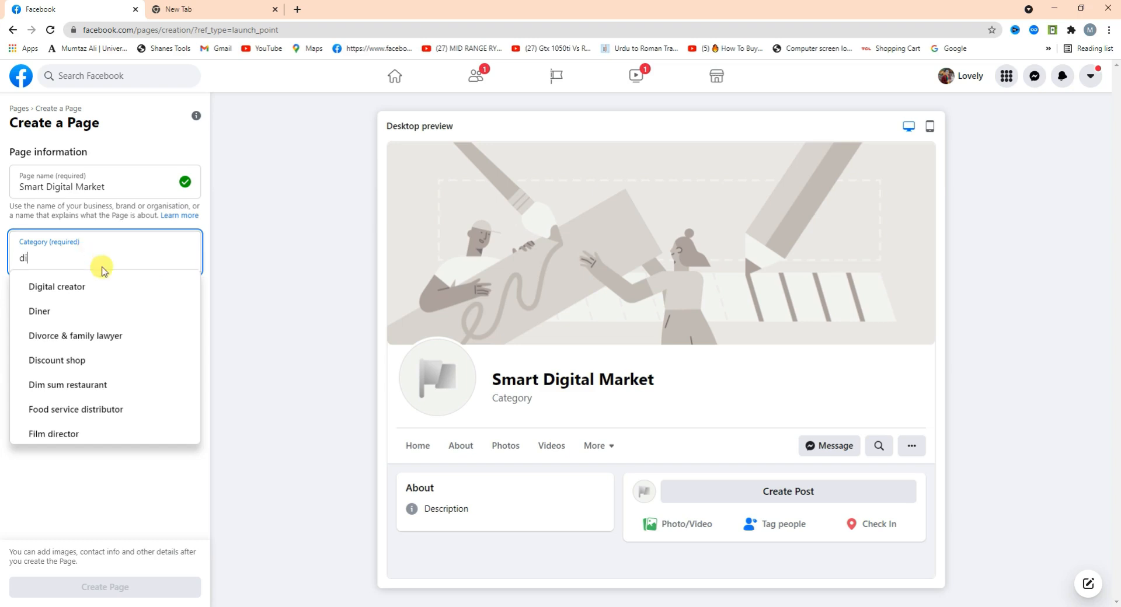
{"action": "type", "text": "gital"}
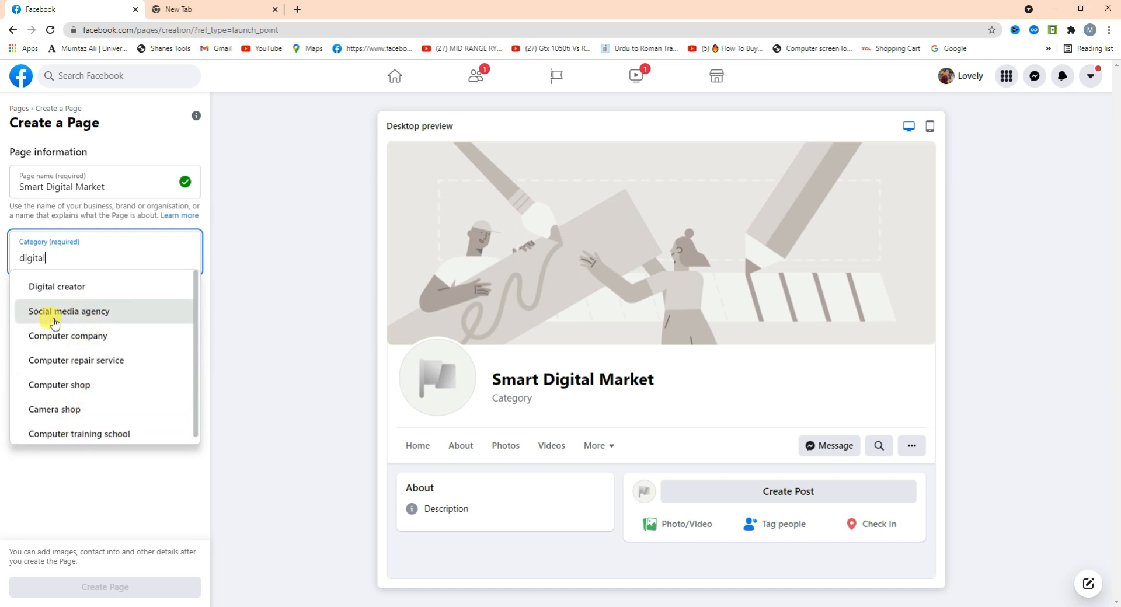
{"action": "left_click", "coordinate": [82, 323]}
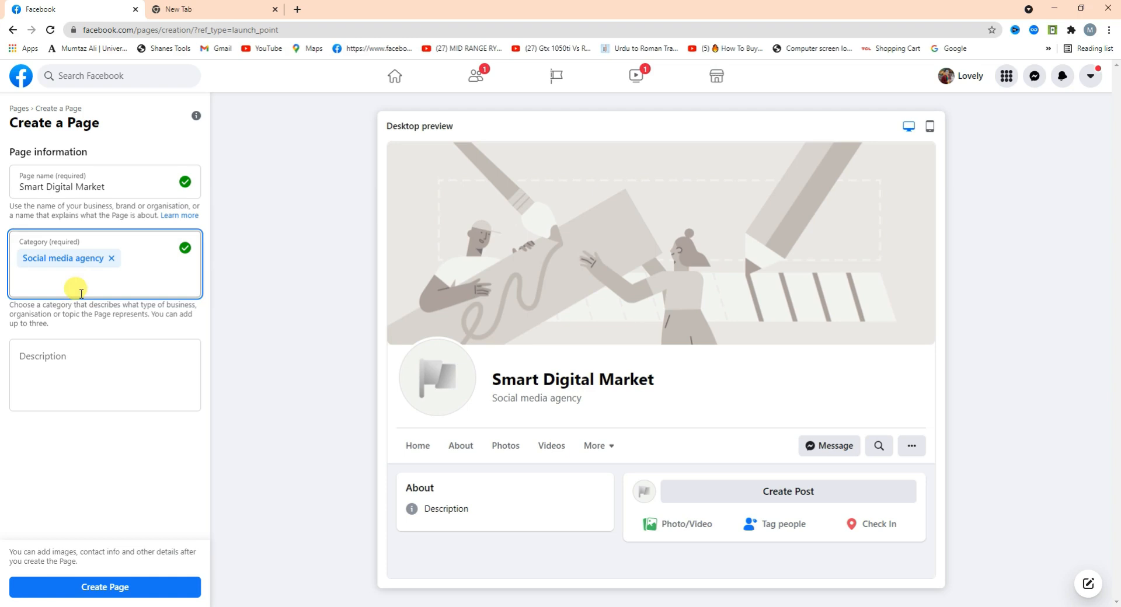
{"action": "type", "text": "mar"}
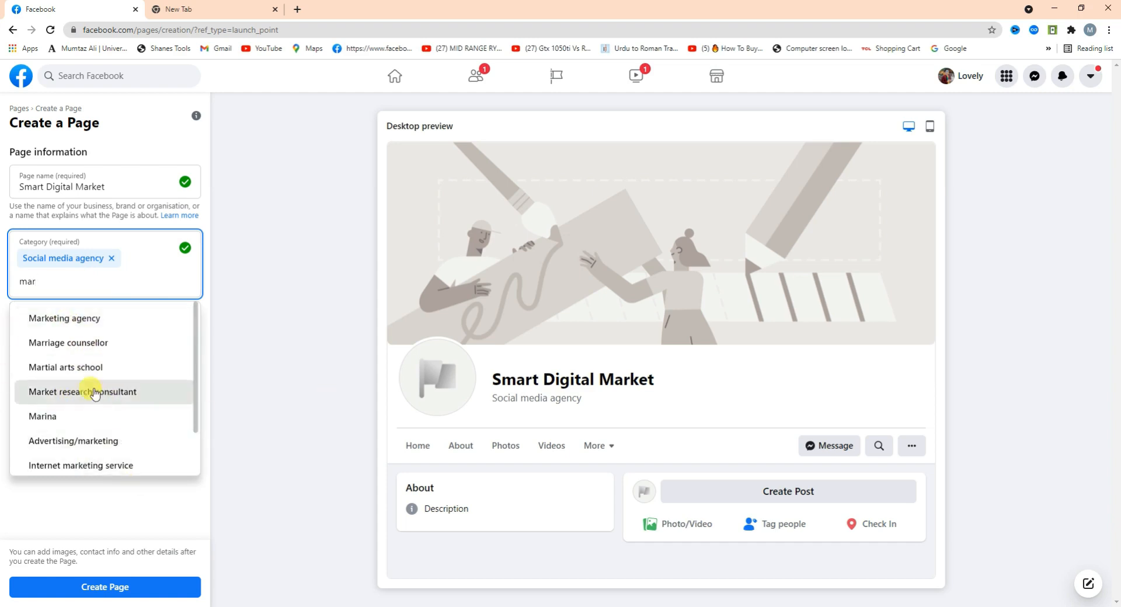
{"action": "left_click", "coordinate": [98, 451]}
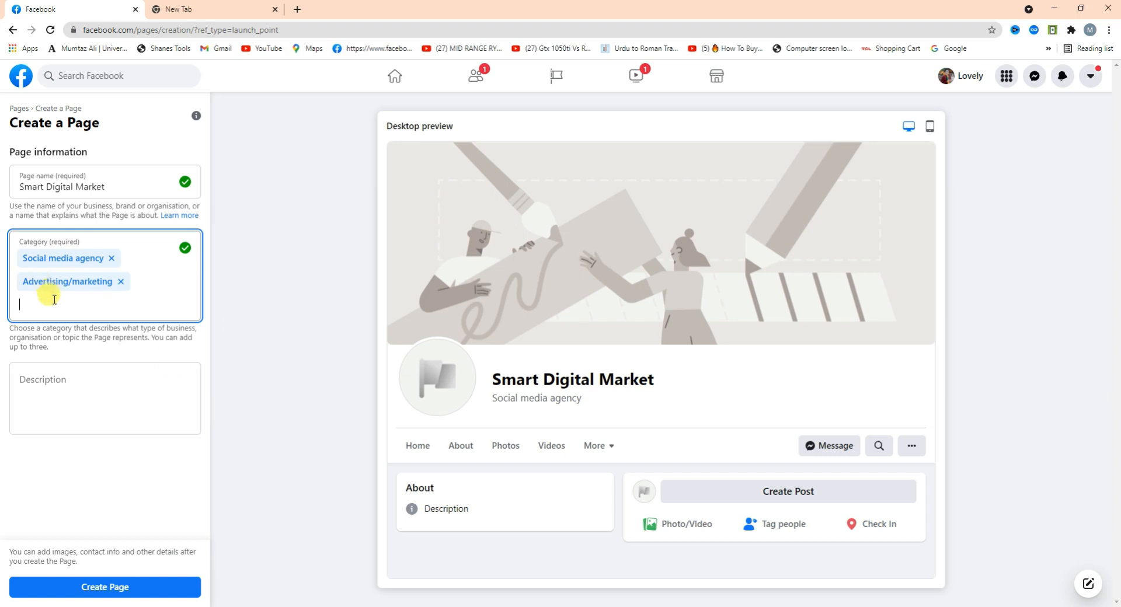
{"action": "left_click", "coordinate": [56, 395]}
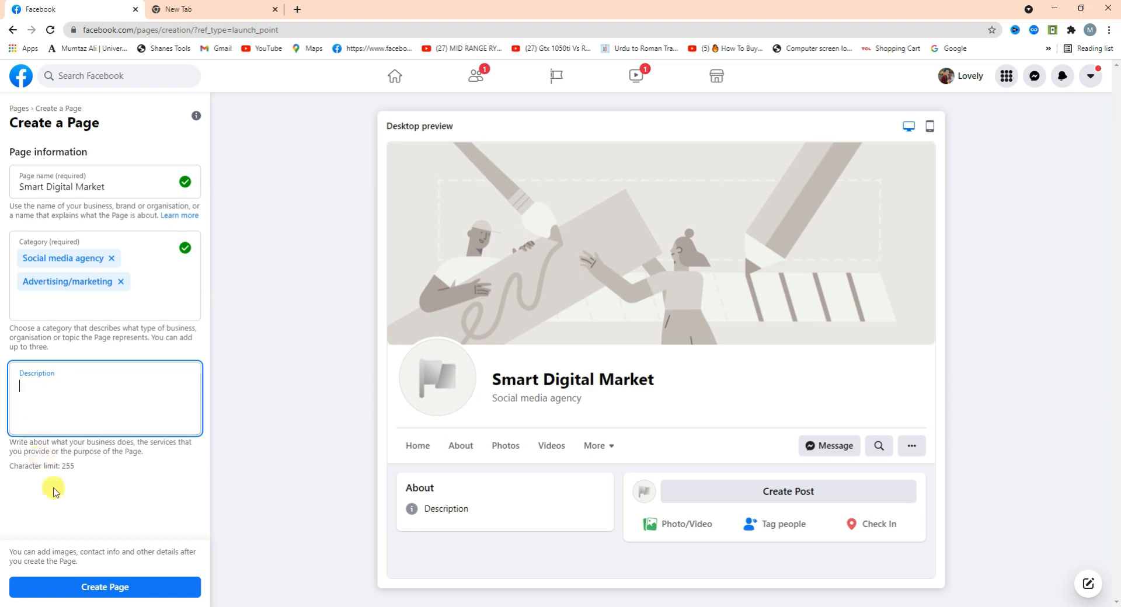
Create the Smart Digital Market Page and scroll the setup panel to its Images section.
{"action": "left_click_drag", "start_coordinate": [65, 466], "coordinate": [93, 467]}
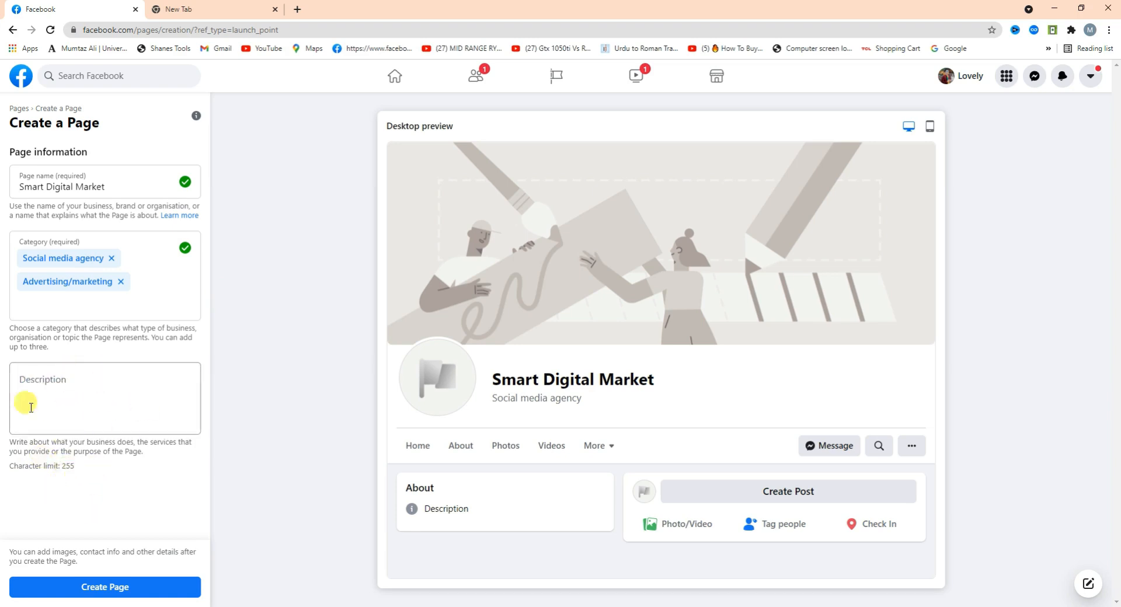
{"action": "left_click", "coordinate": [85, 418]}
{"action": "left_click", "coordinate": [110, 587]}
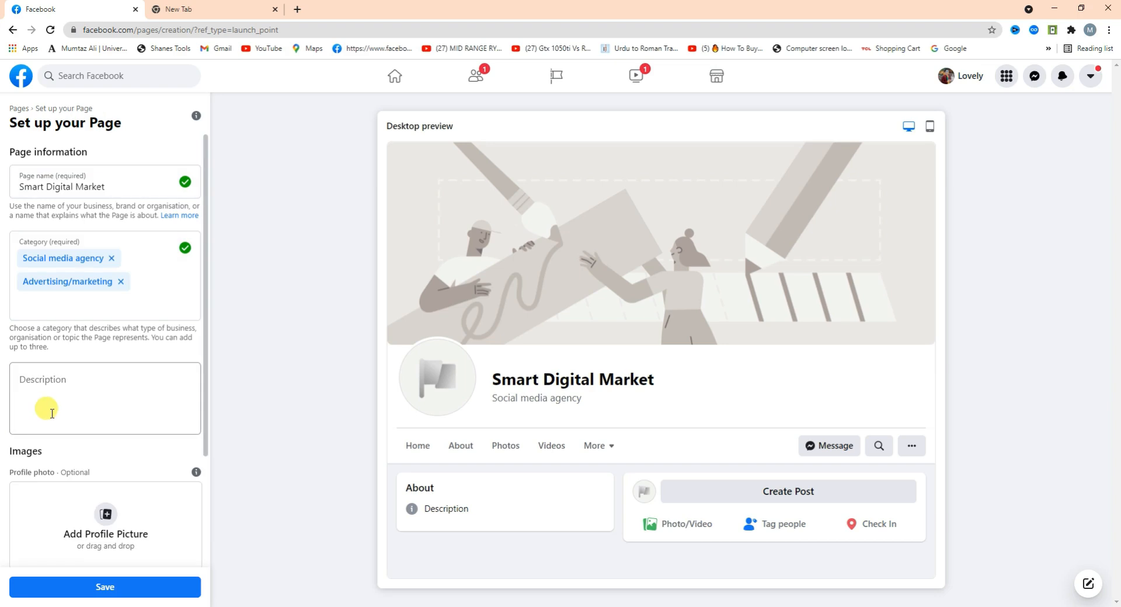
{"action": "left_click_drag", "start_coordinate": [204, 319], "coordinate": [228, 463]}
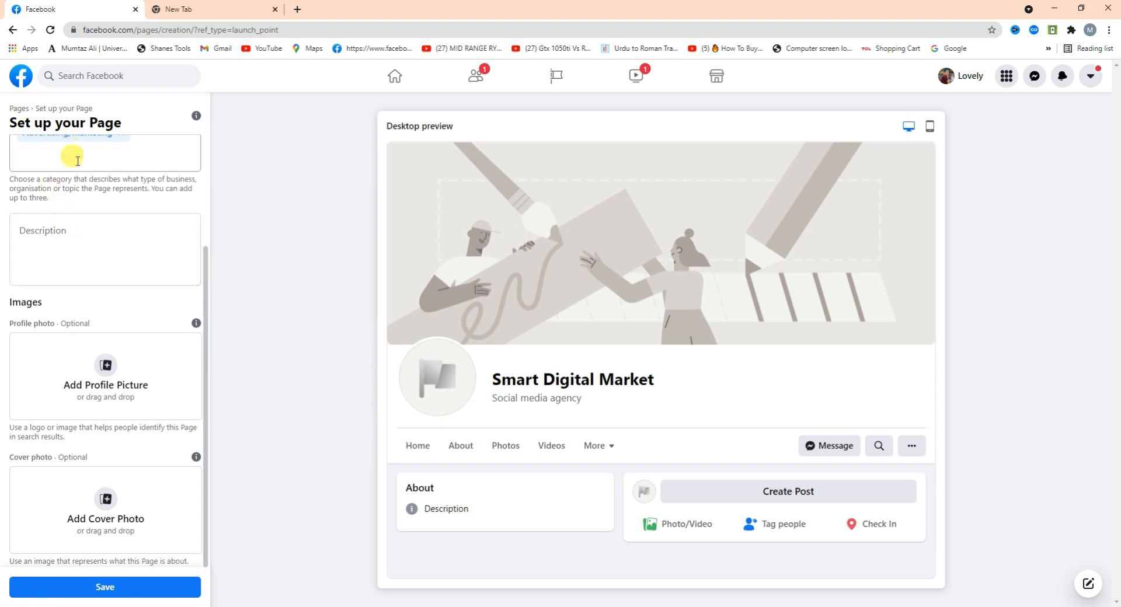
{"action": "left_click_drag", "start_coordinate": [205, 358], "coordinate": [219, 377]}
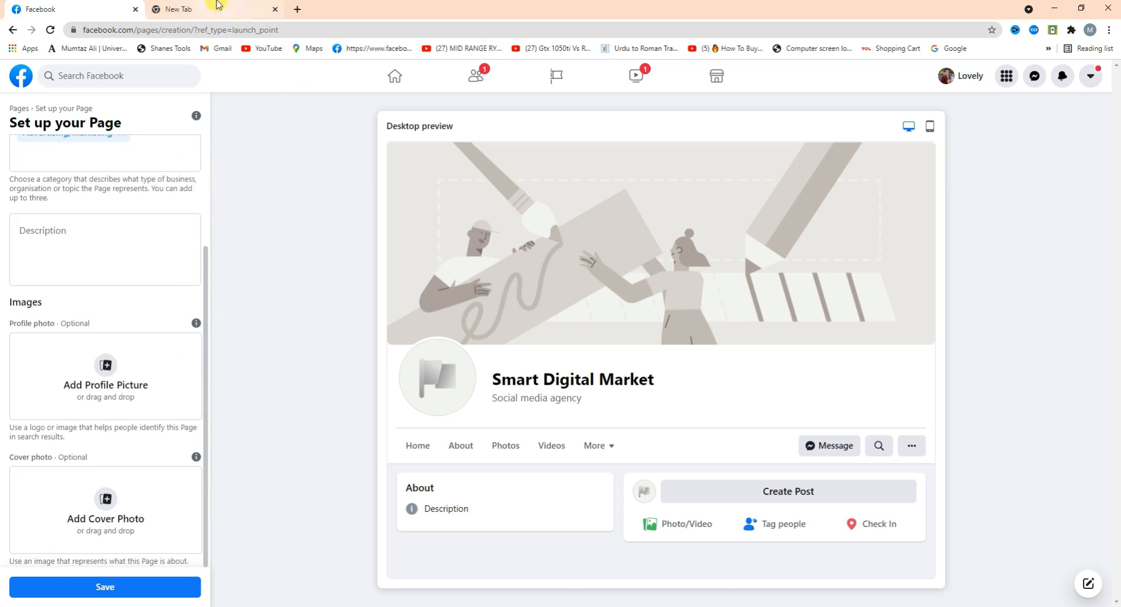
Search Google for 'online free logo maker' in a new browser tab.
{"action": "left_click", "coordinate": [217, 4]}
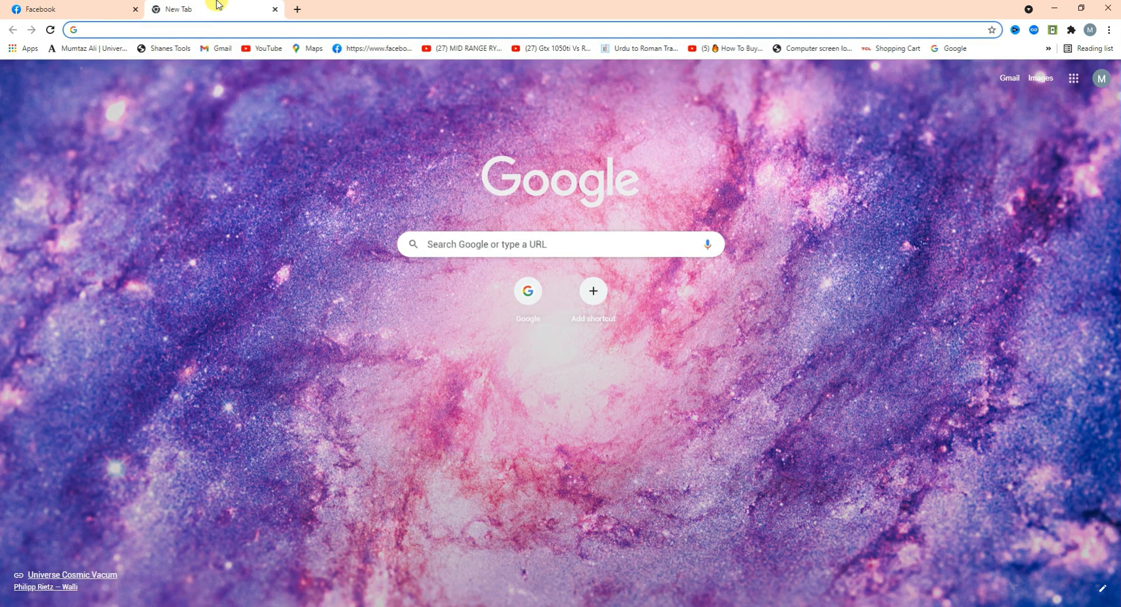
{"action": "type", "text": "onli"}
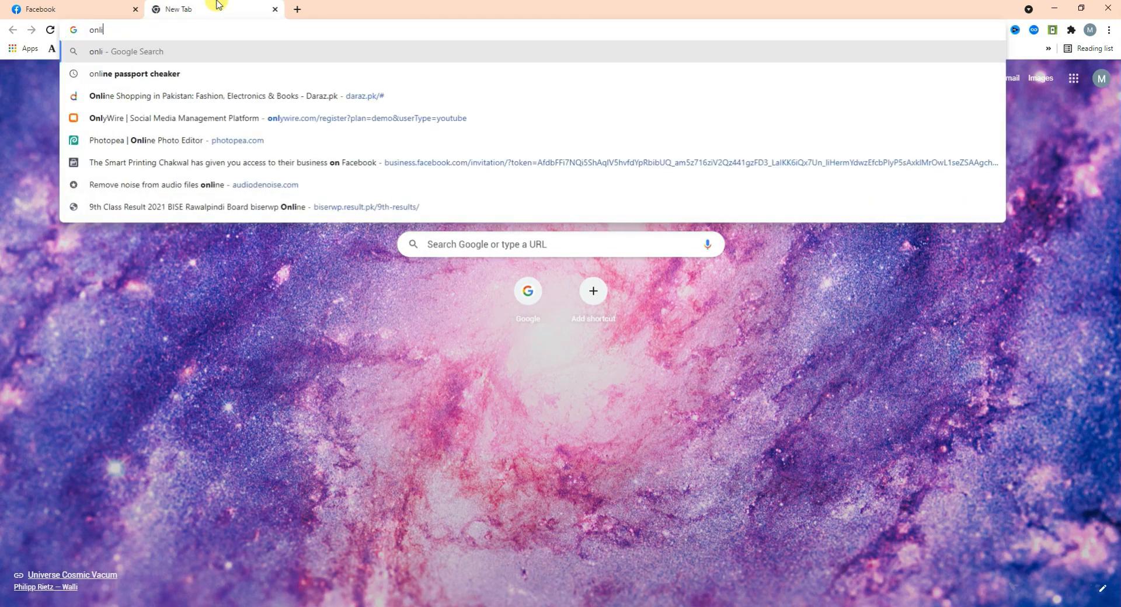
{"action": "type", "text": "ne loo"}
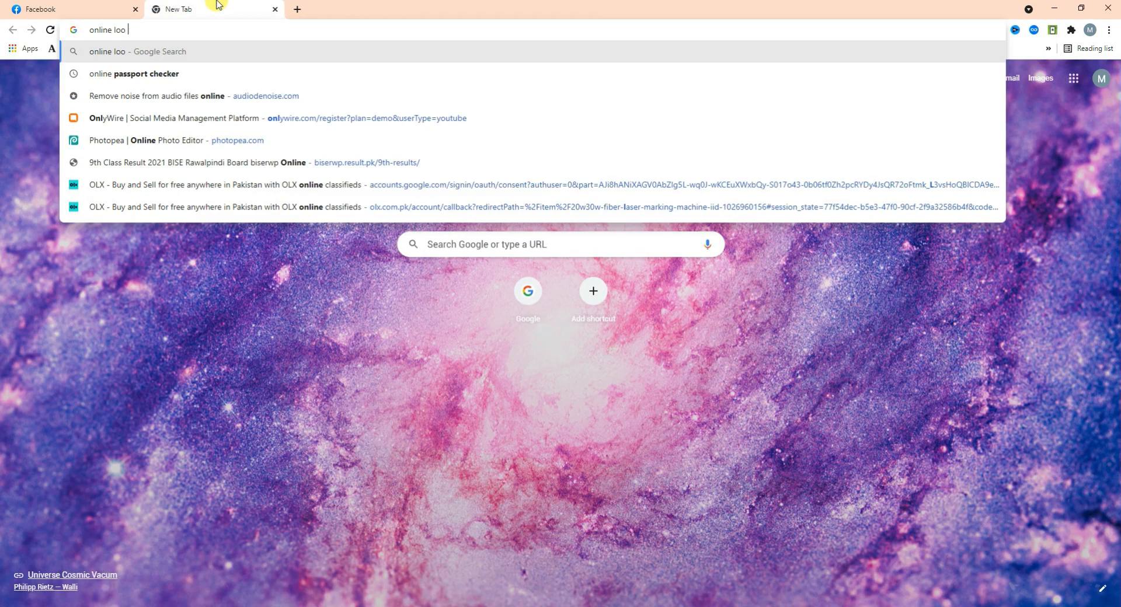
{"action": "key", "text": "BackSpace"}
{"action": "key", "text": "BackSpace"}
{"action": "key", "text": "BackSpace"}
{"action": "type", "text": "f"}
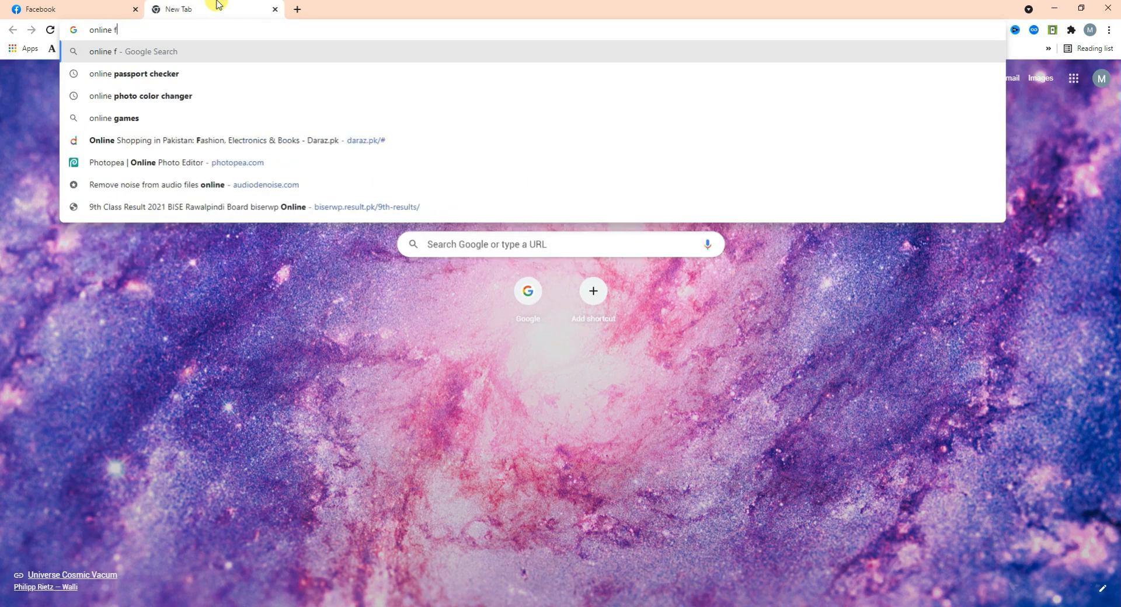
{"action": "type", "text": "ree logo"}
{"action": "type", "text": " makre"}
{"action": "key", "text": "BackSpace"}
{"action": "key", "text": "BackSpace"}
{"action": "type", "text": "e"}
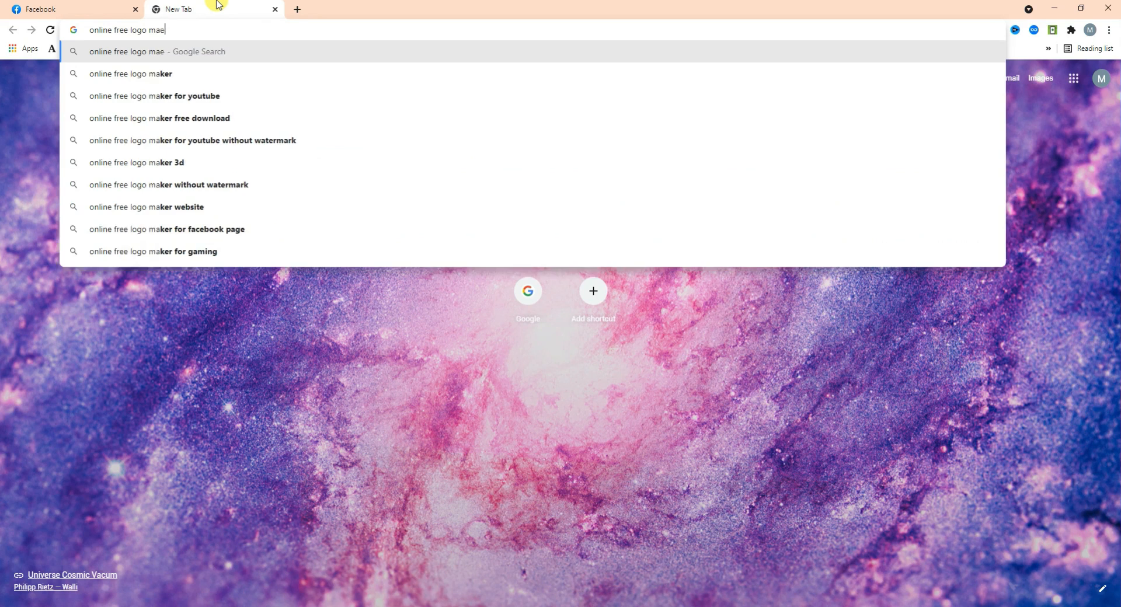
{"action": "key", "text": "BackSpace"}
{"action": "type", "text": "ker"}
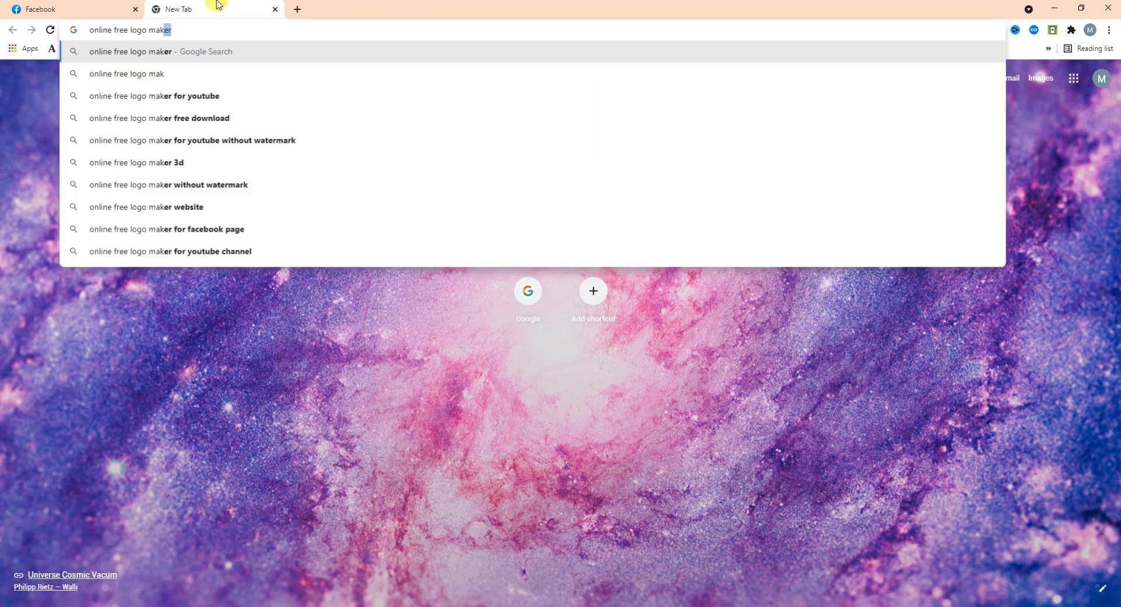
{"action": "key", "text": "Return"}
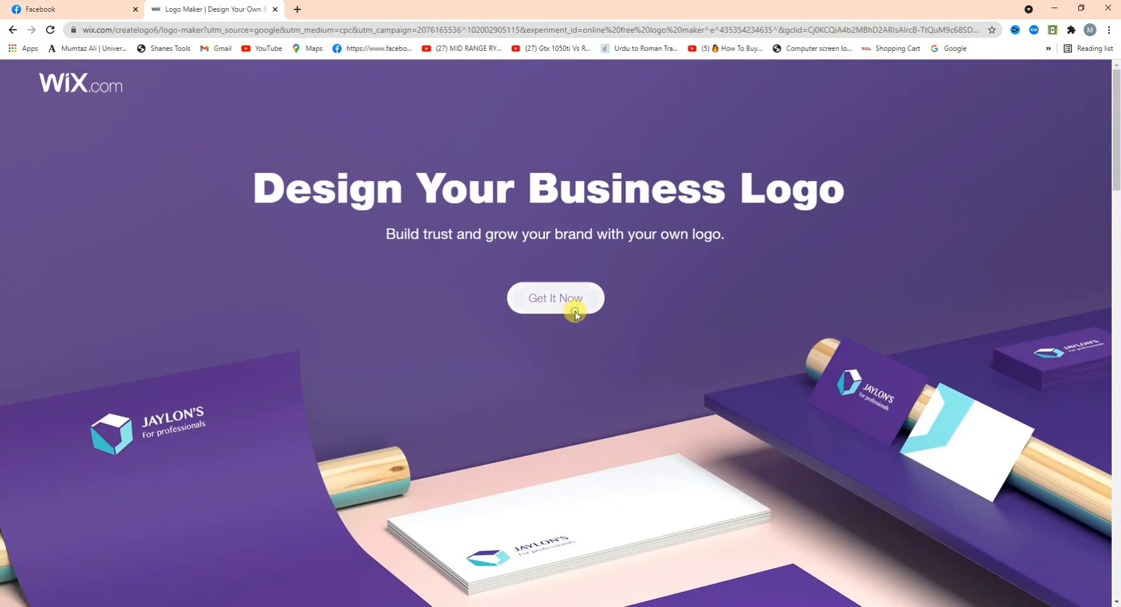
Open the Wix Logo Maker, choose to create a logo yourself, then back out of sign-up.
{"action": "left_click", "coordinate": [573, 305]}
{"action": "left_click", "coordinate": [183, 3]}
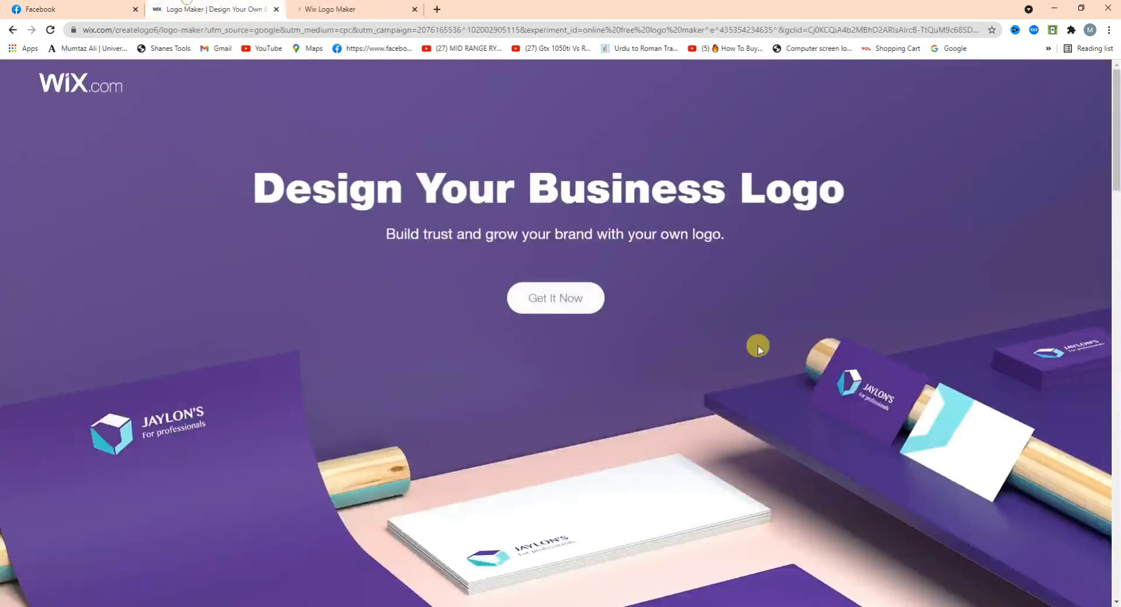
{"action": "left_click", "coordinate": [352, 8]}
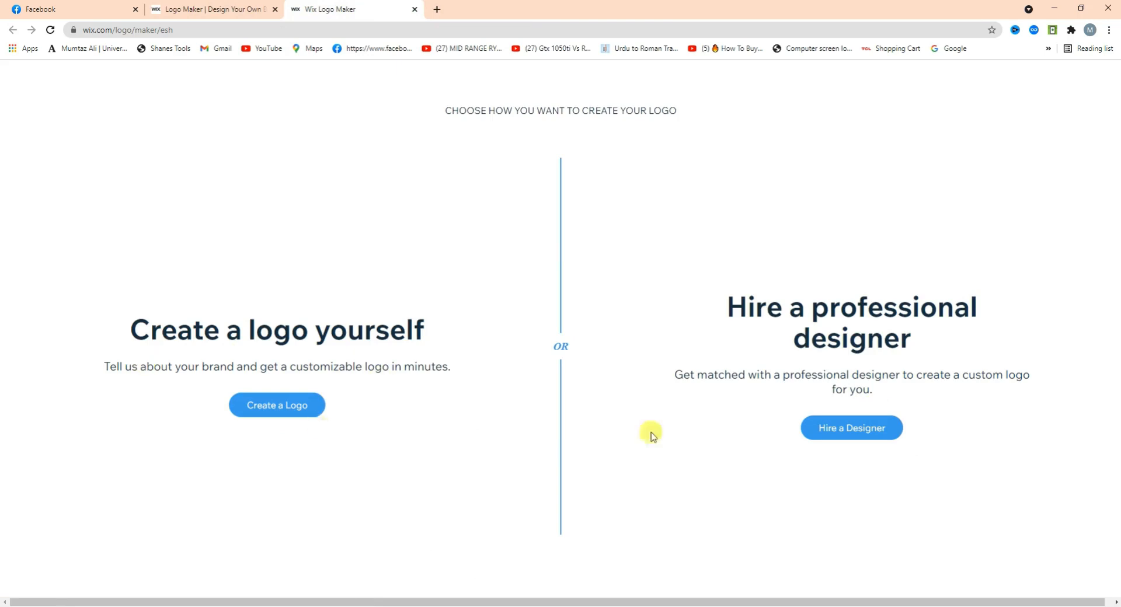
{"action": "left_click", "coordinate": [287, 413]}
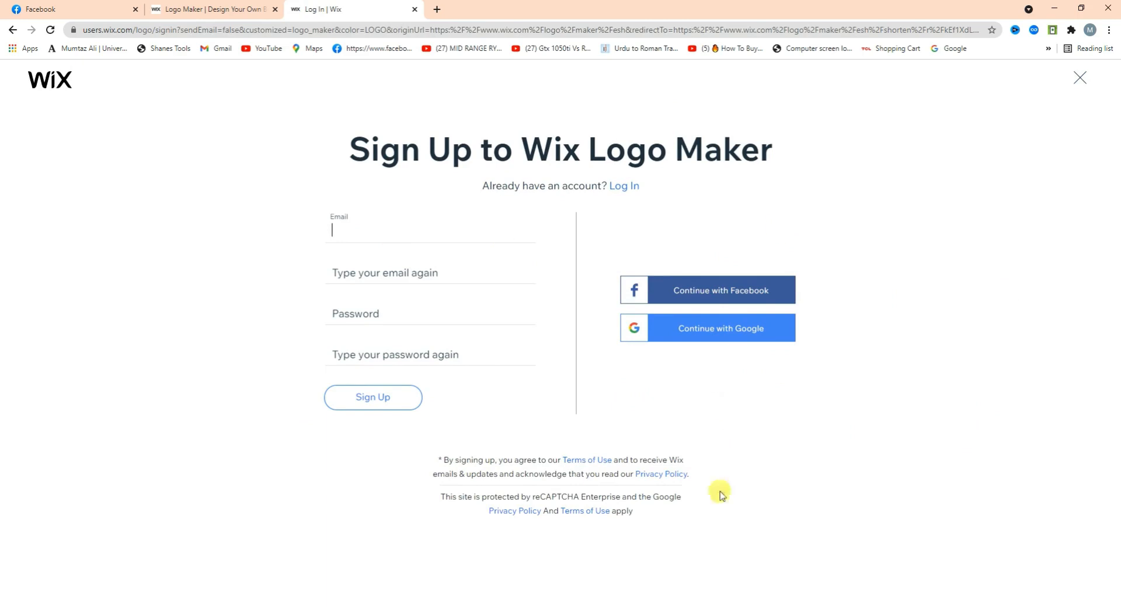
{"action": "left_click", "coordinate": [11, 30]}
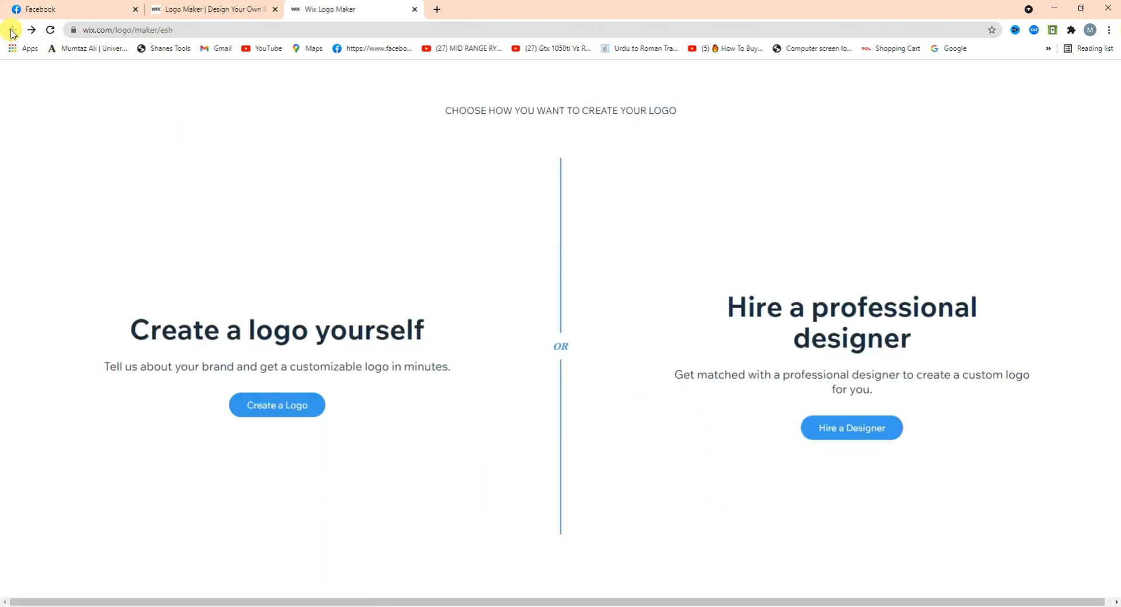
Return to the Google results for 'online free logo maker' from the Wix logo tab.
{"action": "left_click", "coordinate": [187, 8]}
{"action": "left_click", "coordinate": [76, 7]}
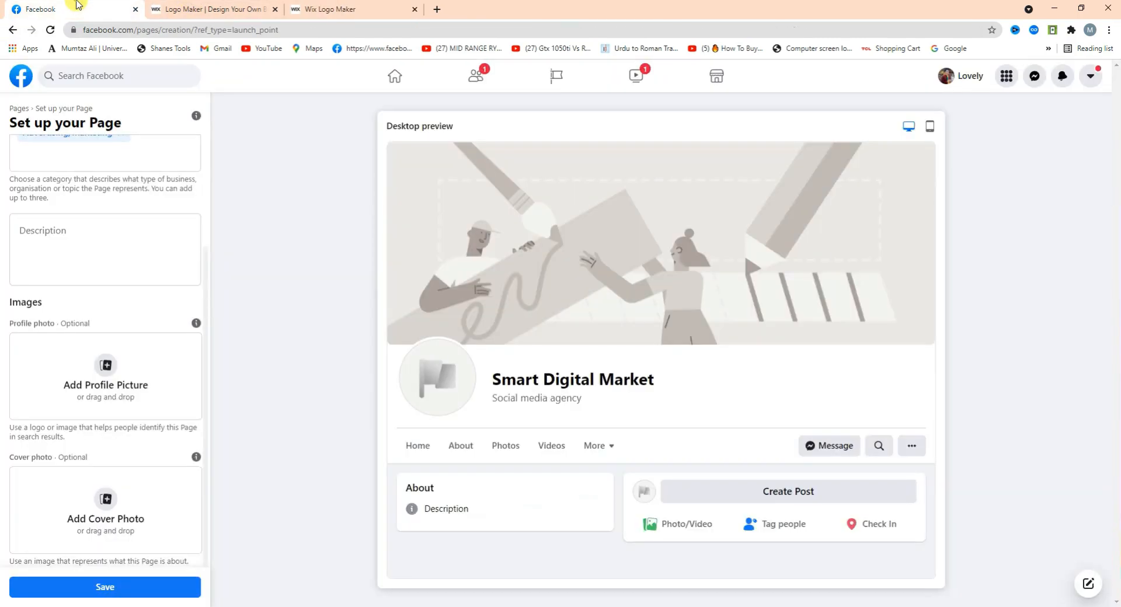
{"action": "left_click", "coordinate": [327, 7]}
{"action": "left_click", "coordinate": [151, 10]}
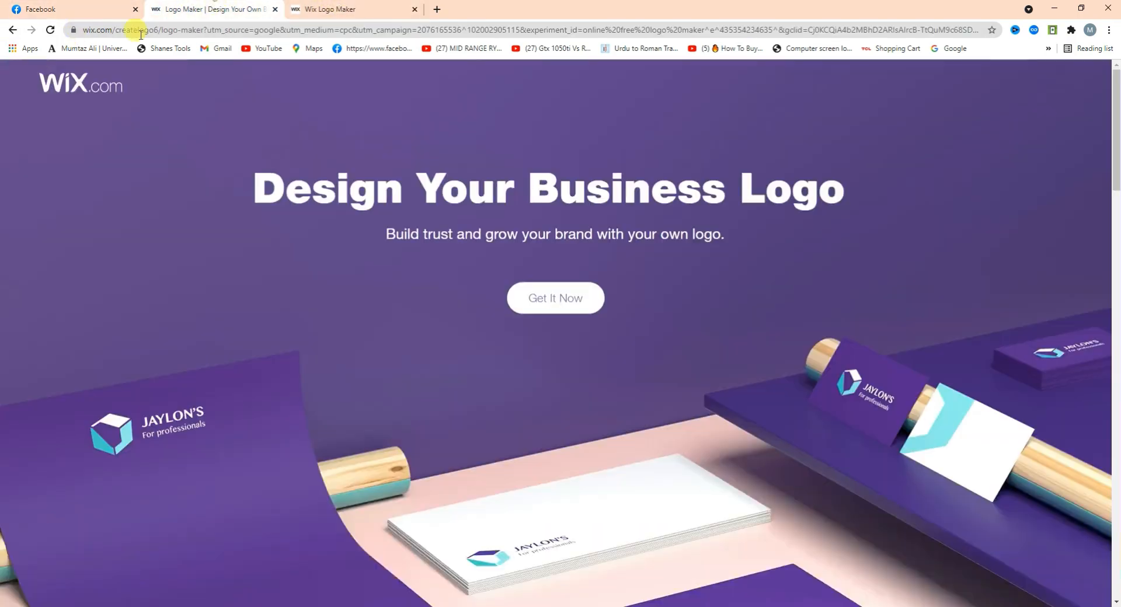
{"action": "left_click", "coordinate": [13, 30]}
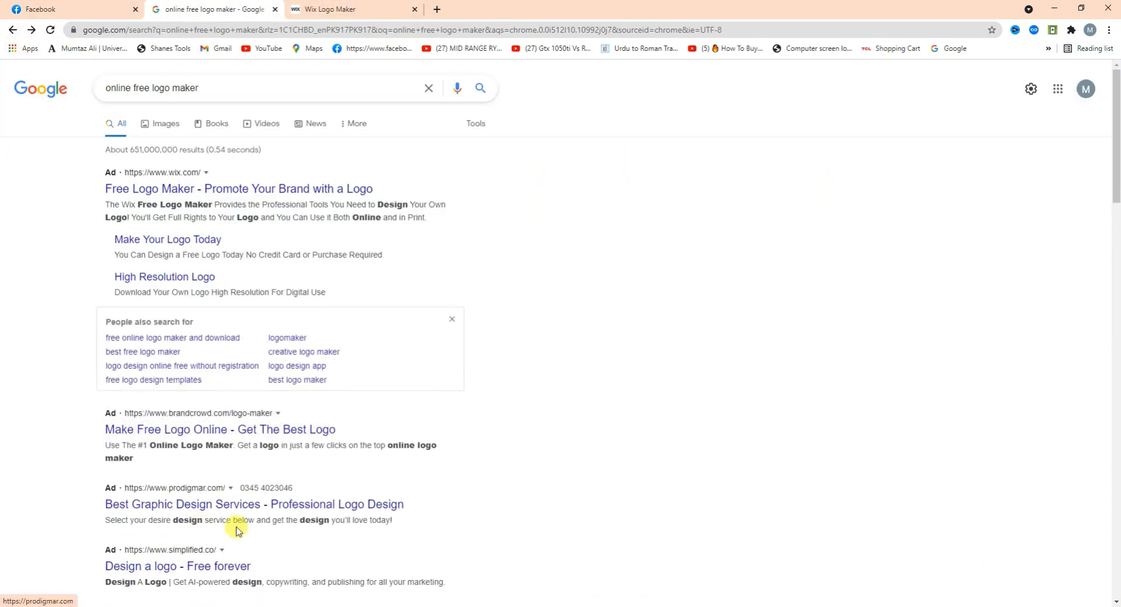
Open the Looka logo maker result, then start a 'postermy' search in a new tab.
{"action": "scroll", "coordinate": [23, 288], "scroll_direction": "down", "scroll_amount": 3}
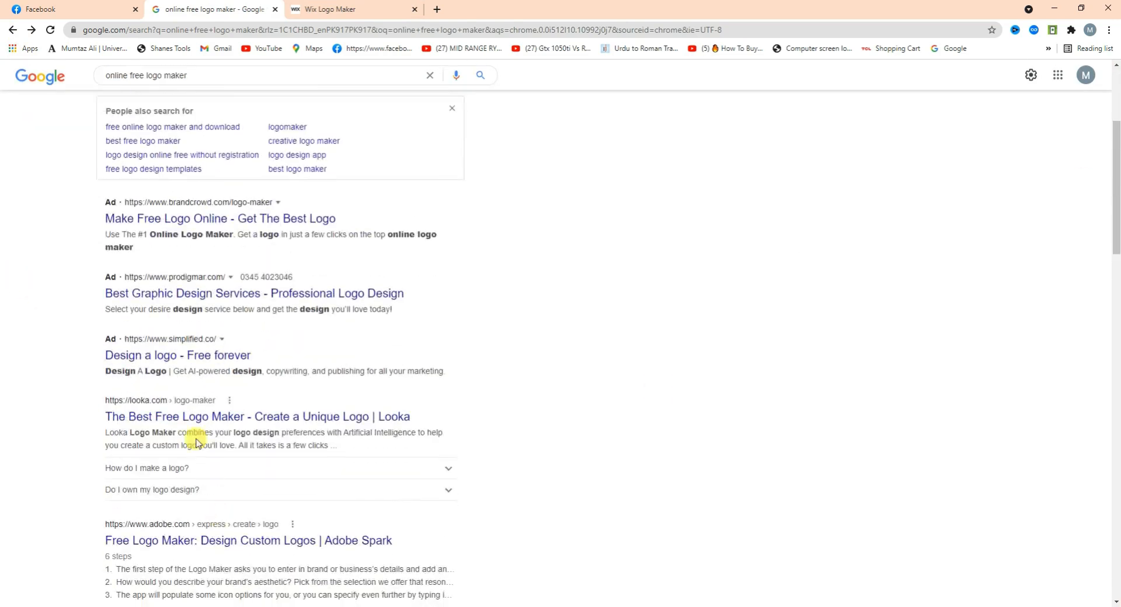
{"action": "left_click", "coordinate": [206, 420]}
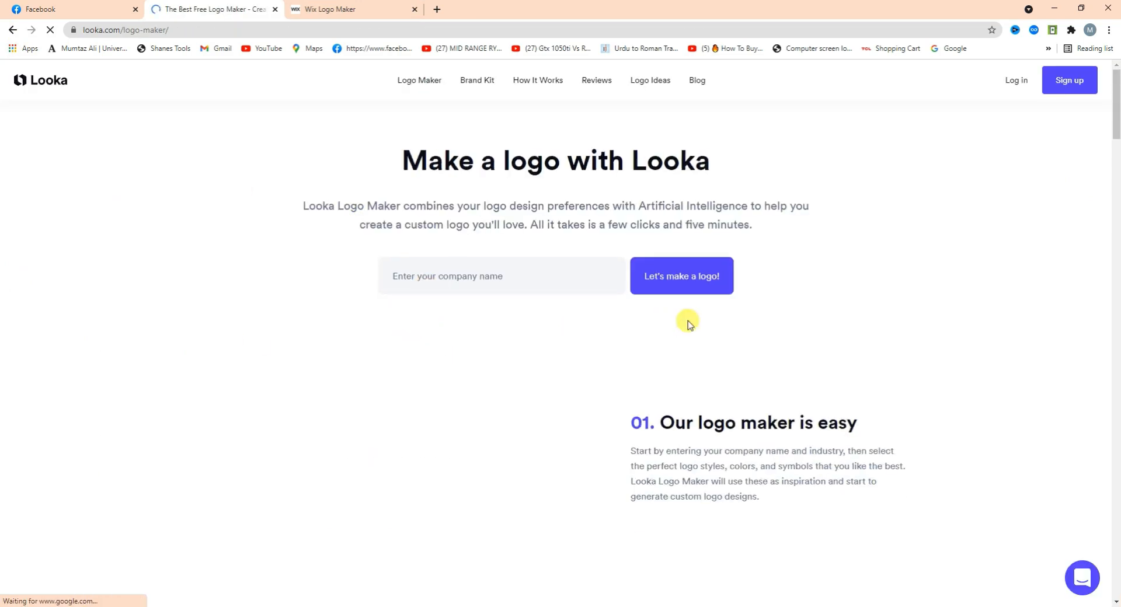
{"action": "left_click", "coordinate": [437, 10]}
{"action": "type", "text": "postermy"}
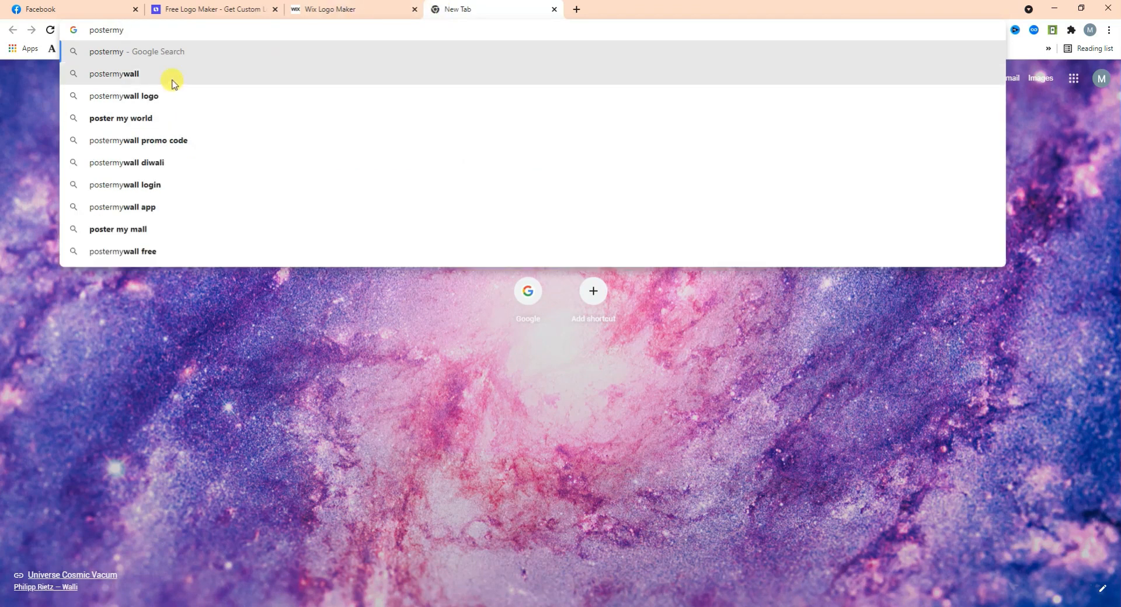
Open the PosterMyWall website from the 'postermy' search suggestion.
{"action": "left_click", "coordinate": [170, 76]}
{"action": "left_click", "coordinate": [169, 231]}
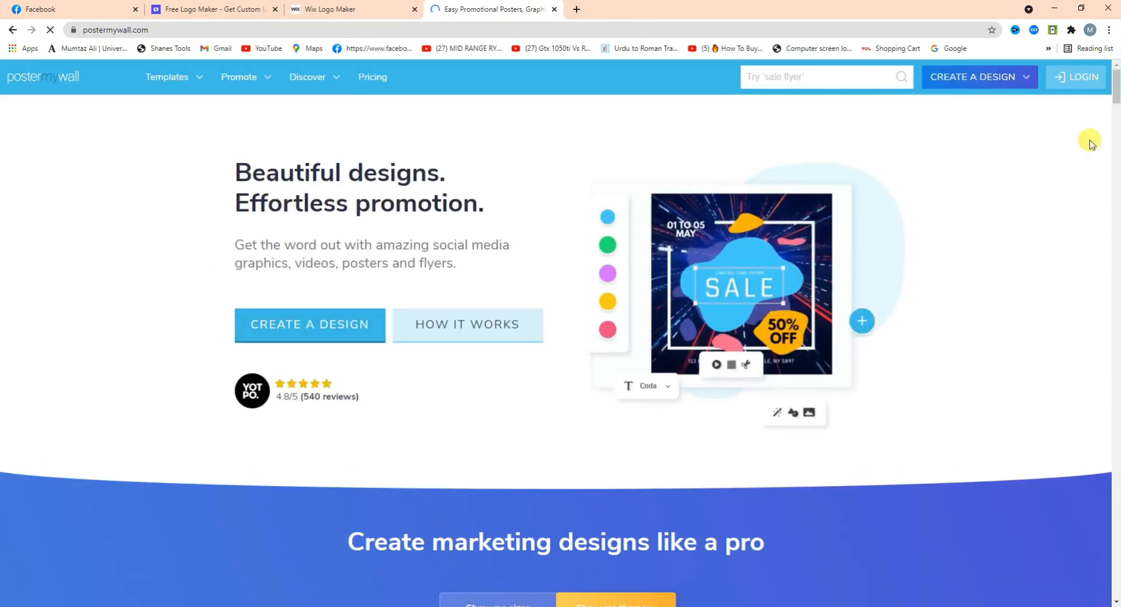
{"action": "scroll", "coordinate": [1116, 96], "scroll_direction": "down", "scroll_amount": 8}
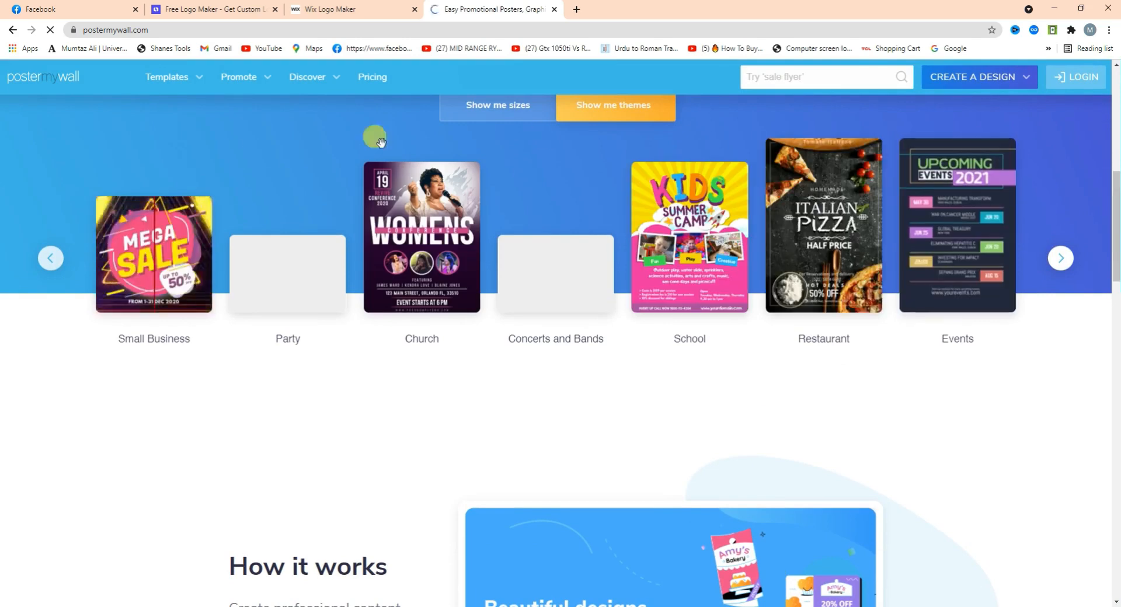
Page through the template category carousel and bring up the Templates sizes and themes list.
{"action": "left_click", "coordinate": [1060, 257]}
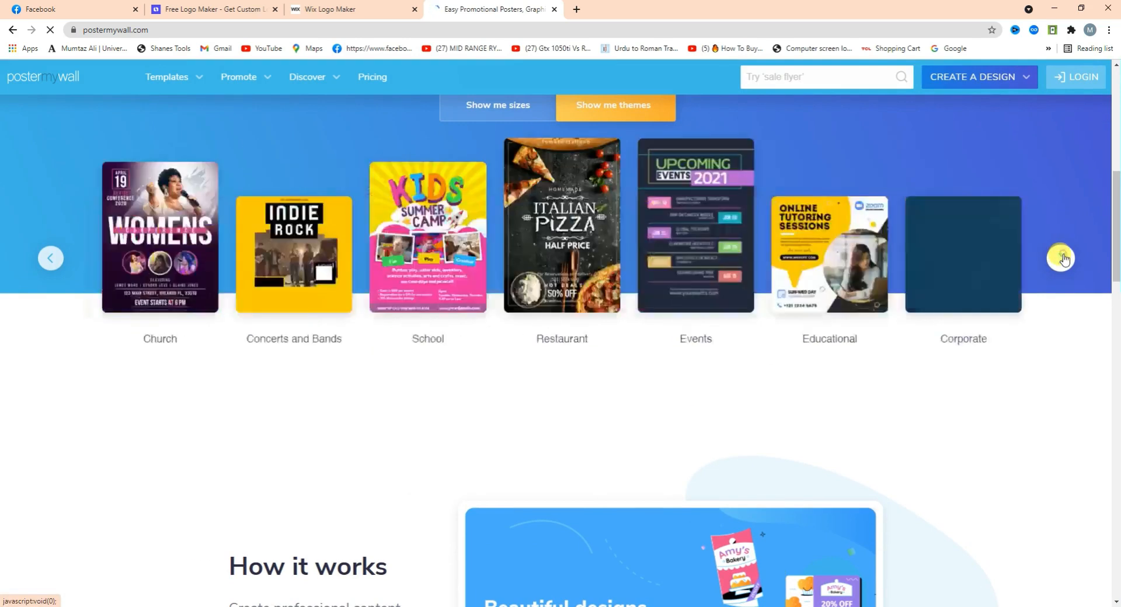
{"action": "left_click", "coordinate": [1064, 258]}
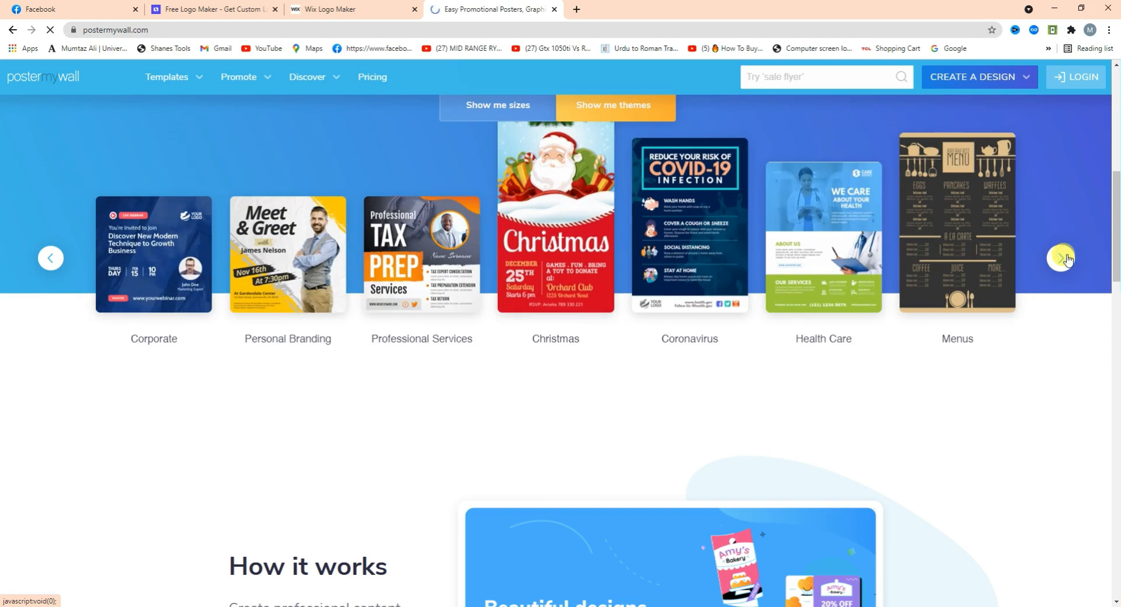
{"action": "left_click", "coordinate": [1064, 258]}
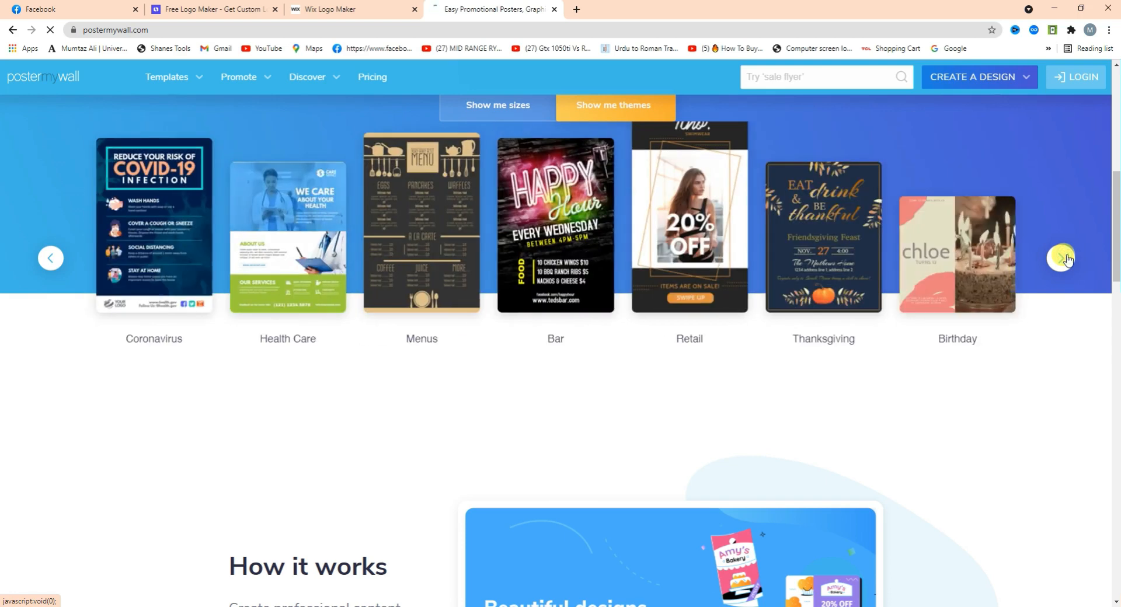
{"action": "left_click", "coordinate": [1064, 258]}
{"action": "left_click", "coordinate": [1064, 257]}
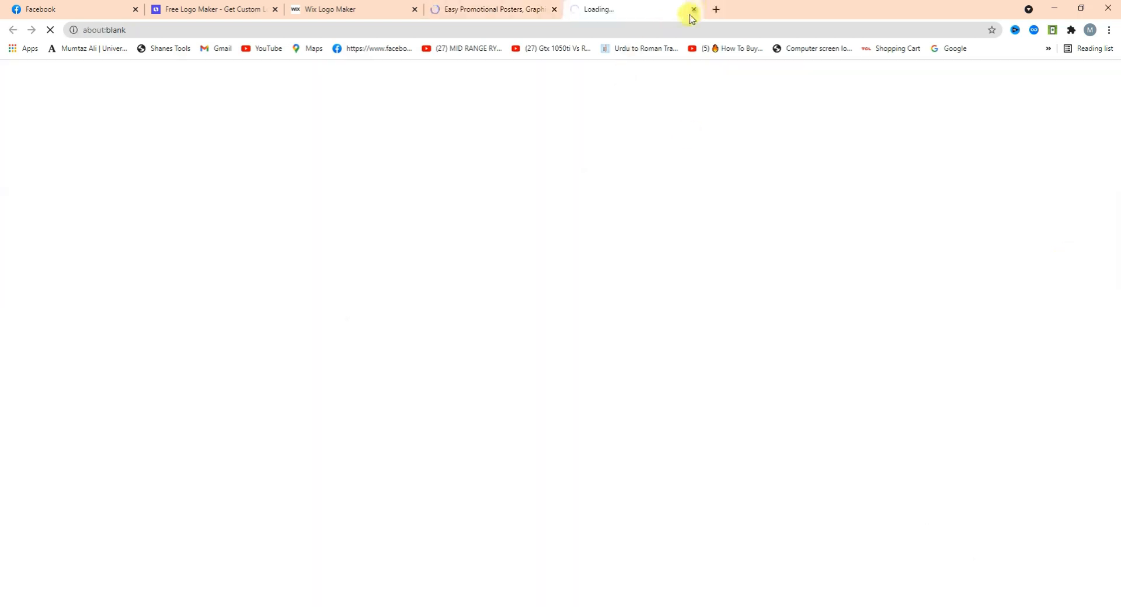
{"action": "left_click", "coordinate": [523, 9]}
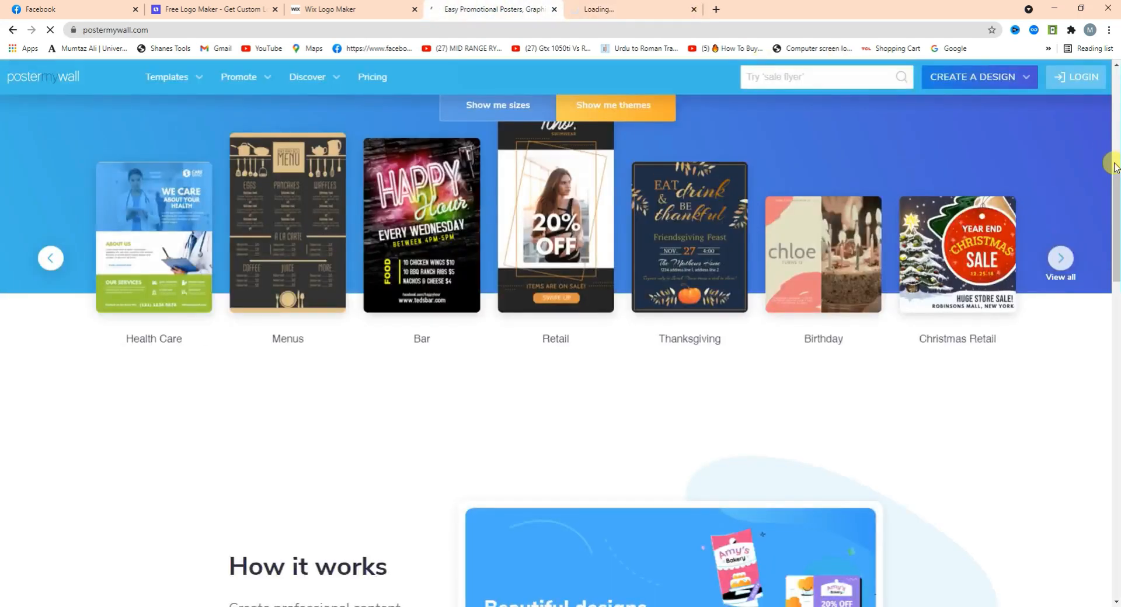
{"action": "left_click", "coordinate": [1116, 122]}
{"action": "mouse_move", "coordinate": [167, 77]}
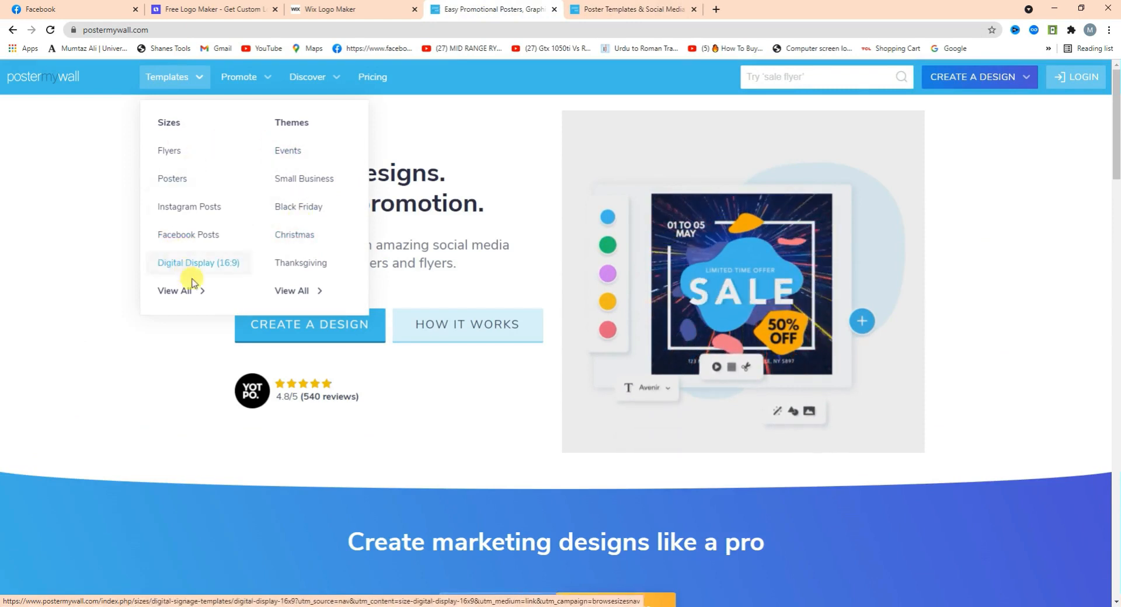
View all template sizes, move from Facebook Cover Photo to Tumblr Banner, and preview the We Are Hiring banner.
{"action": "left_click", "coordinate": [196, 298]}
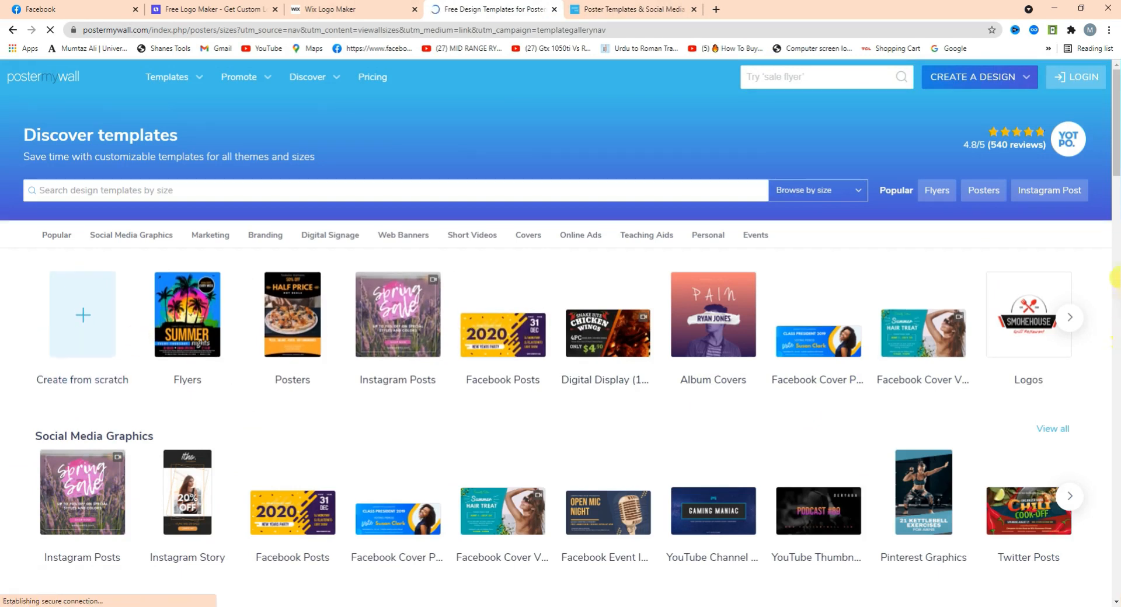
{"action": "left_click", "coordinate": [800, 348]}
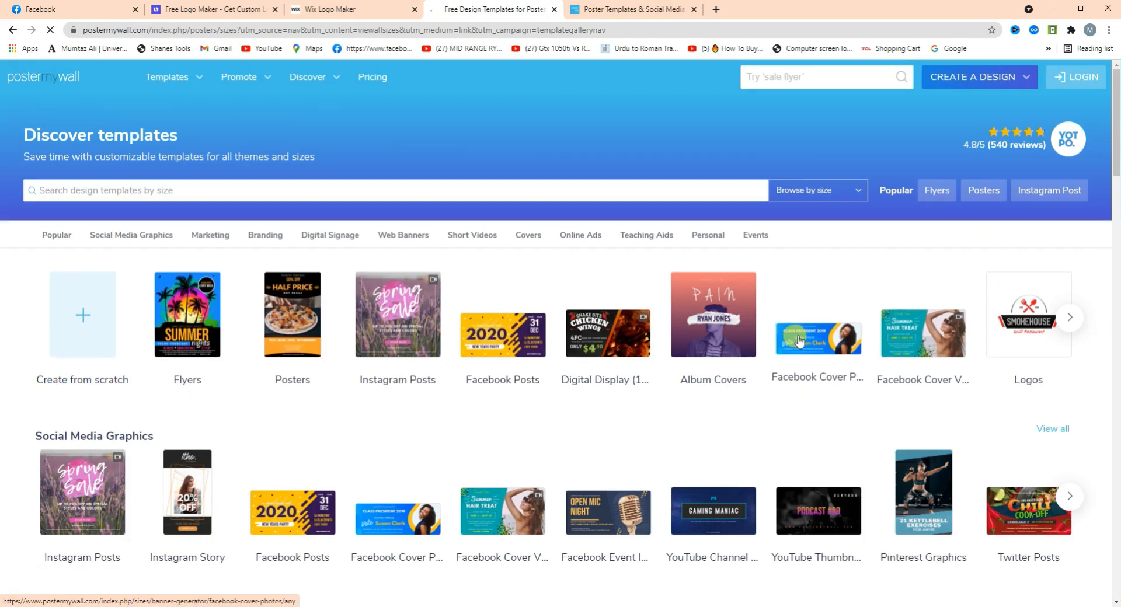
{"action": "left_click", "coordinate": [895, 345]}
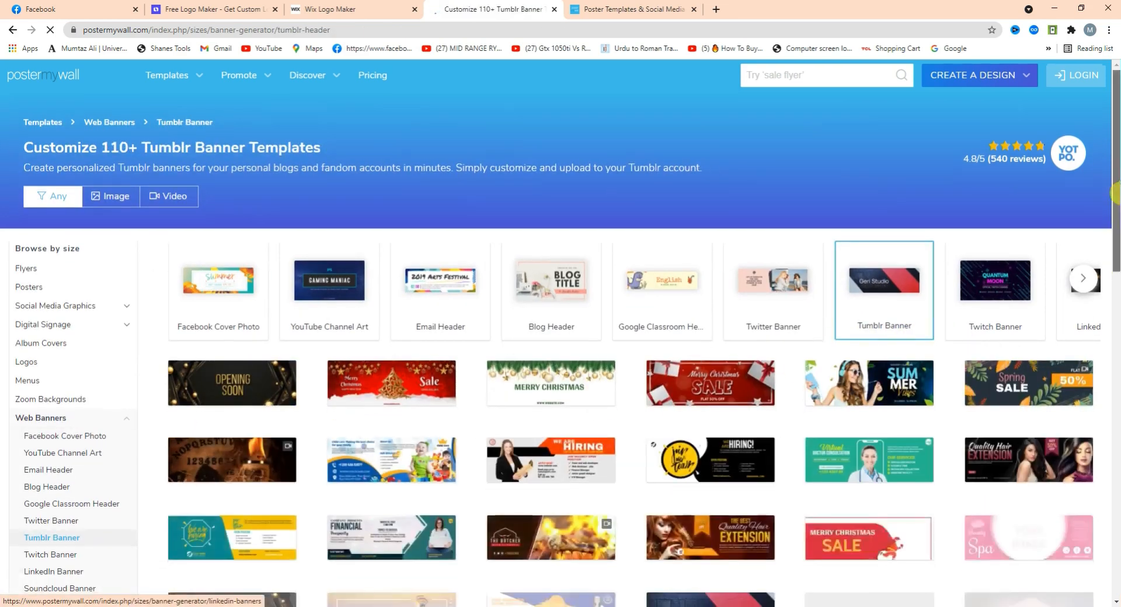
{"action": "scroll", "coordinate": [1115, 193], "scroll_direction": "down", "scroll_amount": 5}
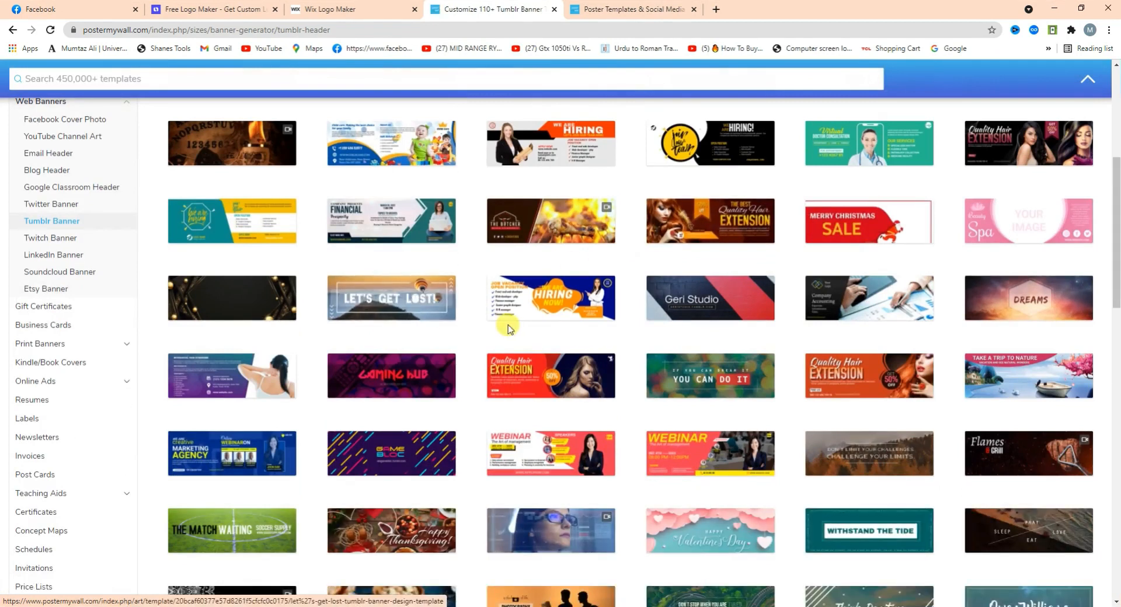
{"action": "left_click", "coordinate": [520, 306]}
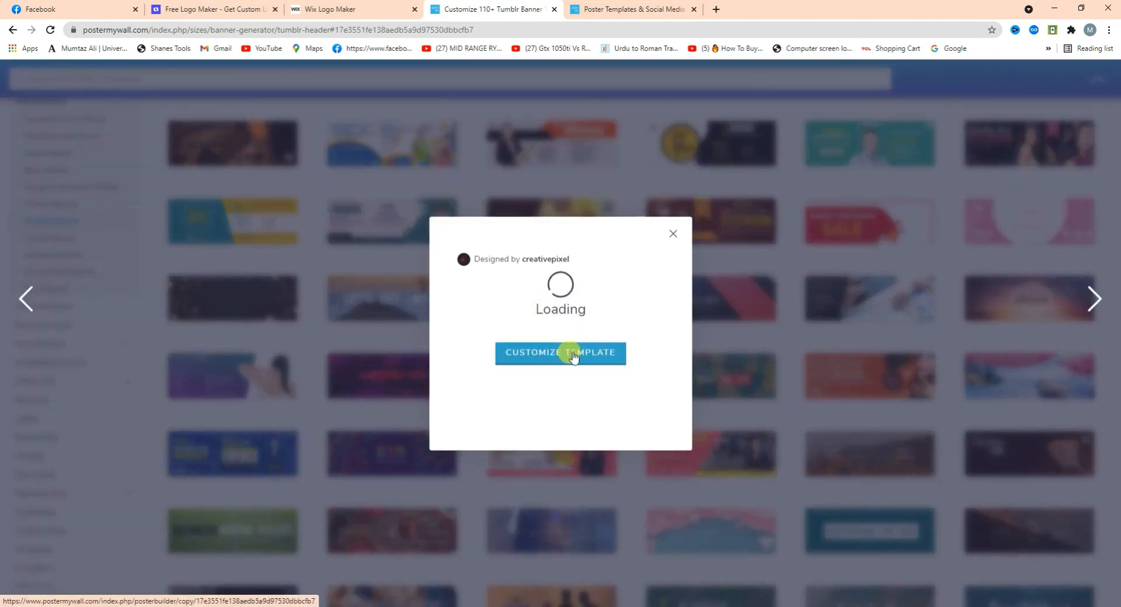
Open the We Are Hiring banner in the editor and select its photo, headline and job lines.
{"action": "left_click", "coordinate": [555, 407]}
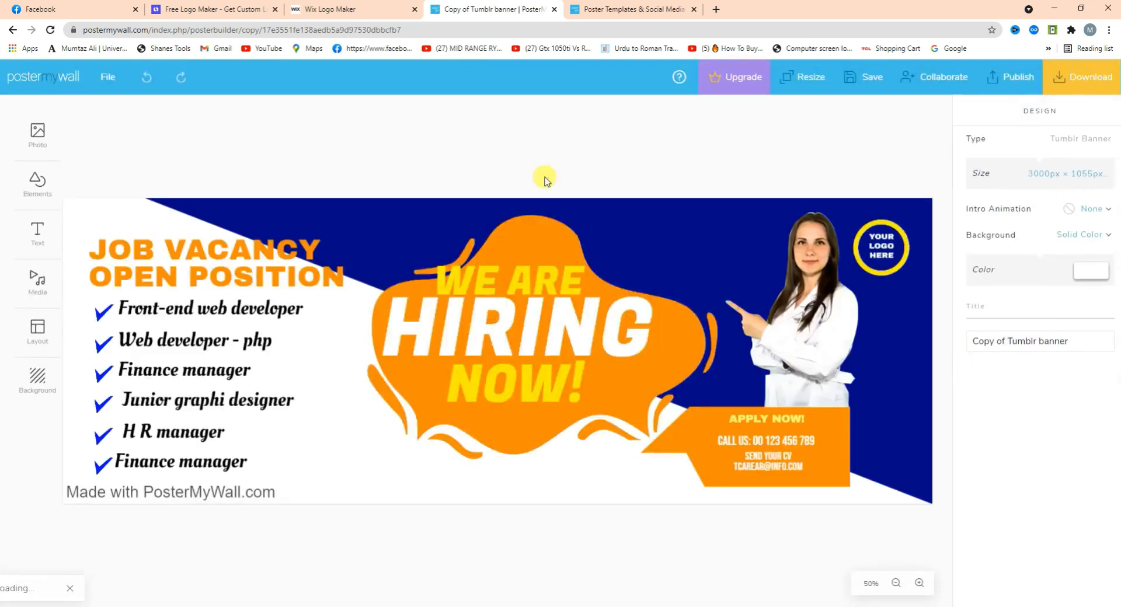
{"action": "left_click", "coordinate": [812, 327]}
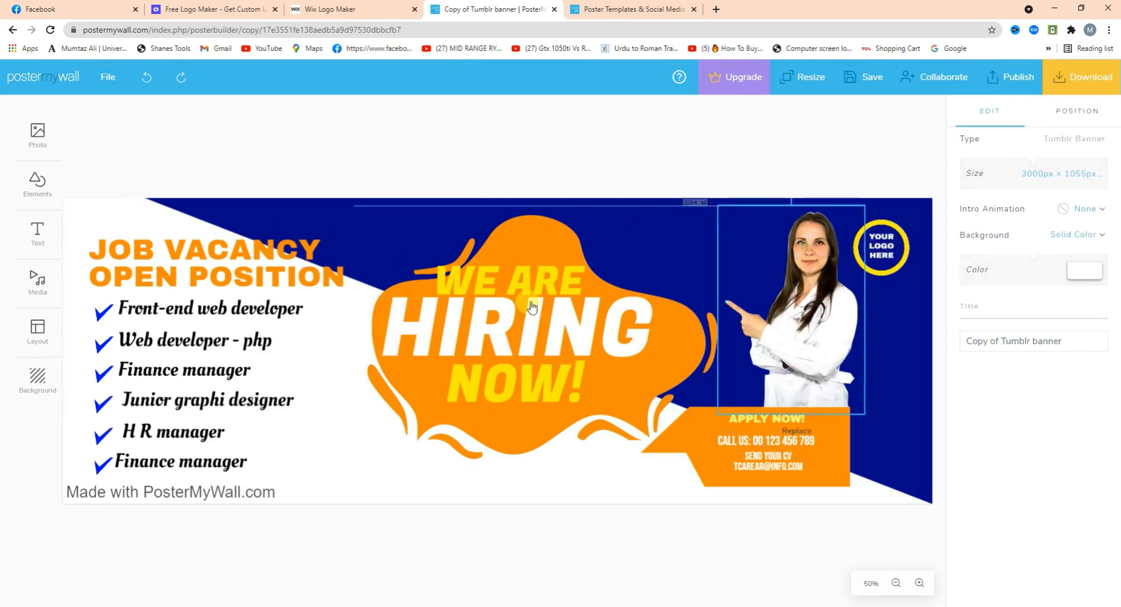
{"action": "left_click", "coordinate": [514, 333]}
{"action": "left_click", "coordinate": [155, 342]}
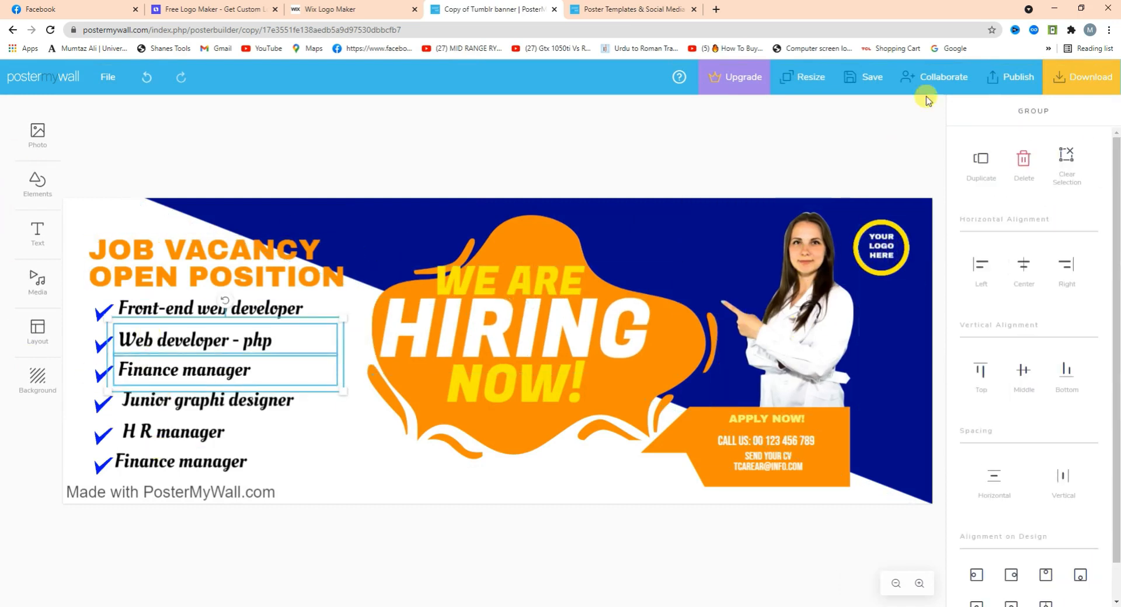
Download the banner as a free Basic JPG image.
{"action": "left_click", "coordinate": [1091, 86]}
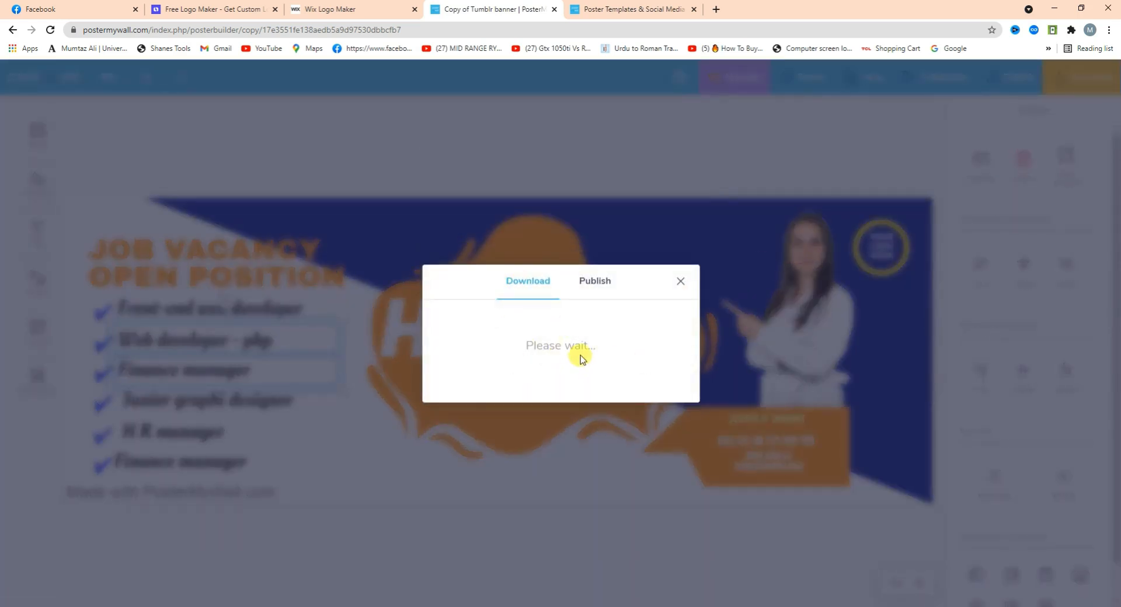
{"action": "left_click", "coordinate": [537, 368]}
{"action": "left_click", "coordinate": [591, 317]}
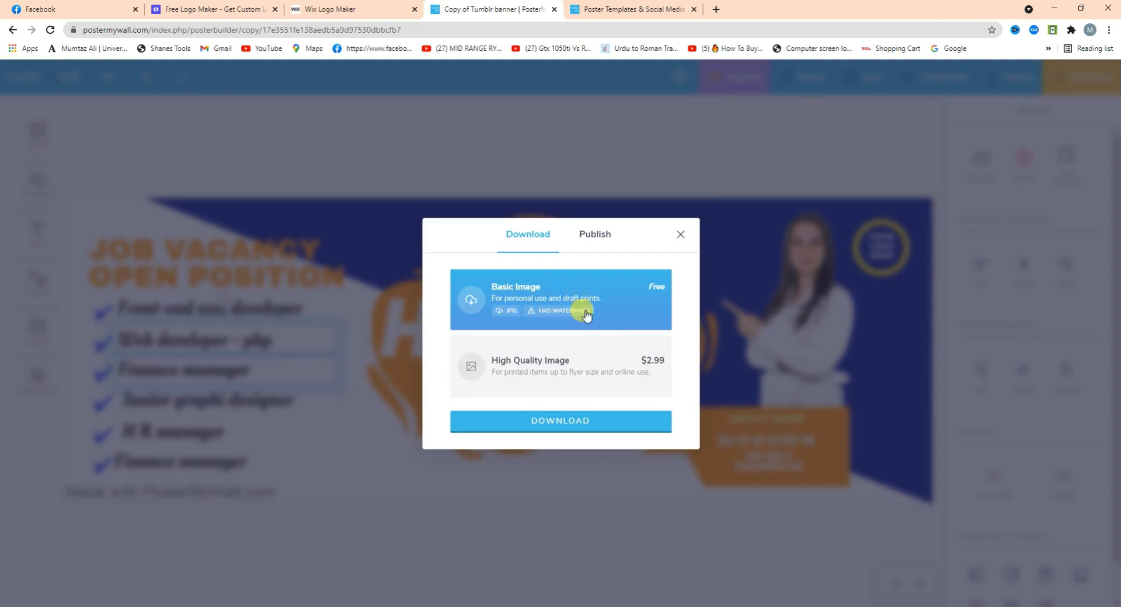
{"action": "left_click", "coordinate": [569, 431]}
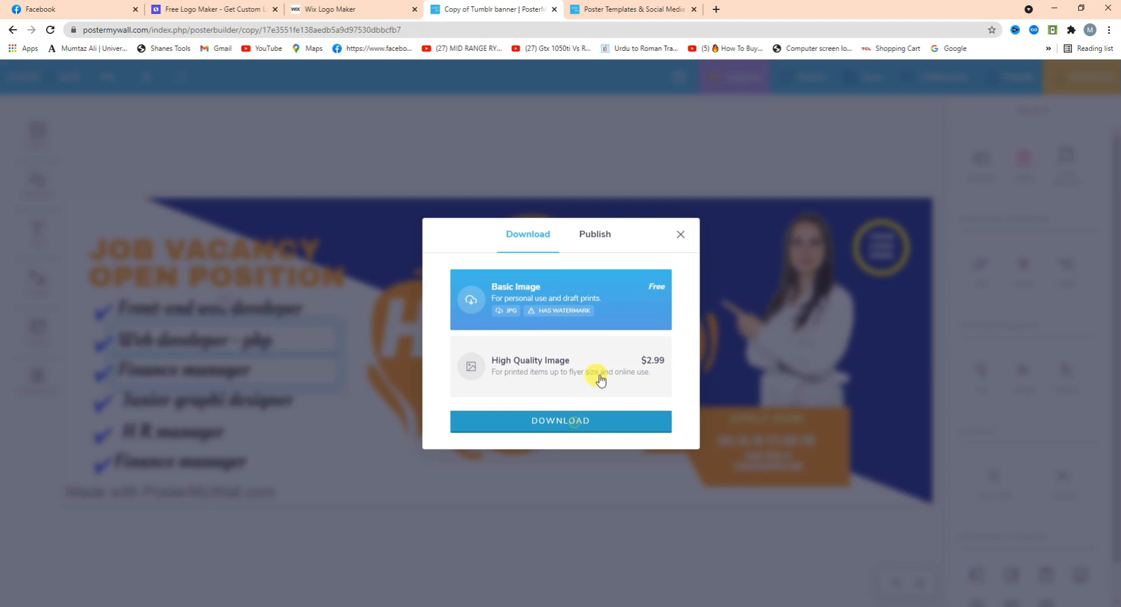
{"action": "left_click", "coordinate": [35, 9]}
Make the downloaded We Are Hiring banner the cover photo and save the page setup.
{"action": "left_click_drag", "start_coordinate": [61, 590], "coordinate": [88, 508]}
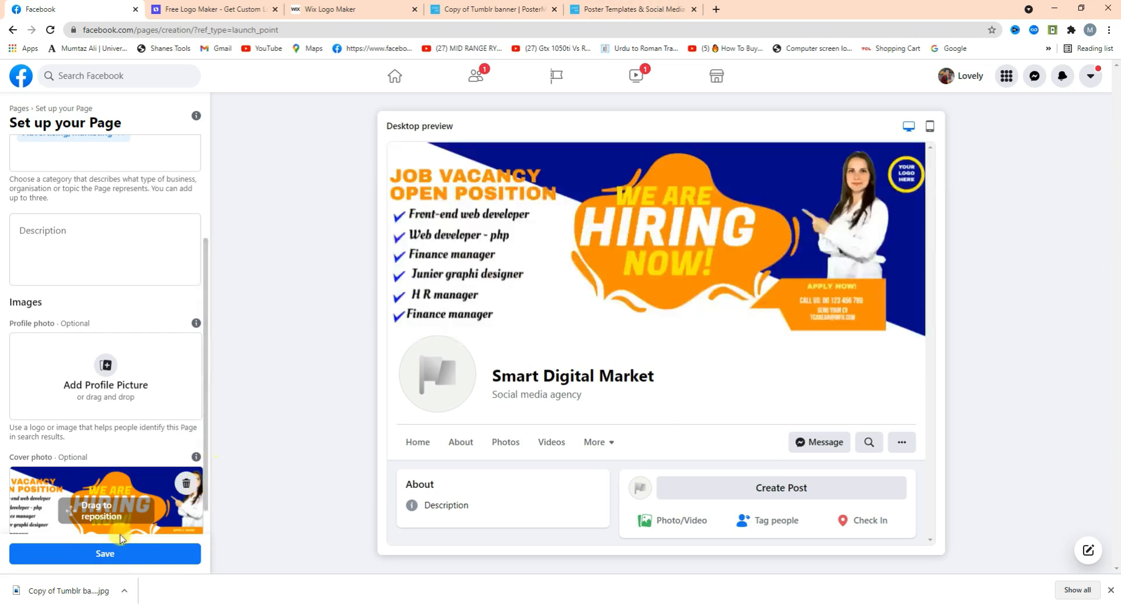
{"action": "left_click", "coordinate": [119, 555]}
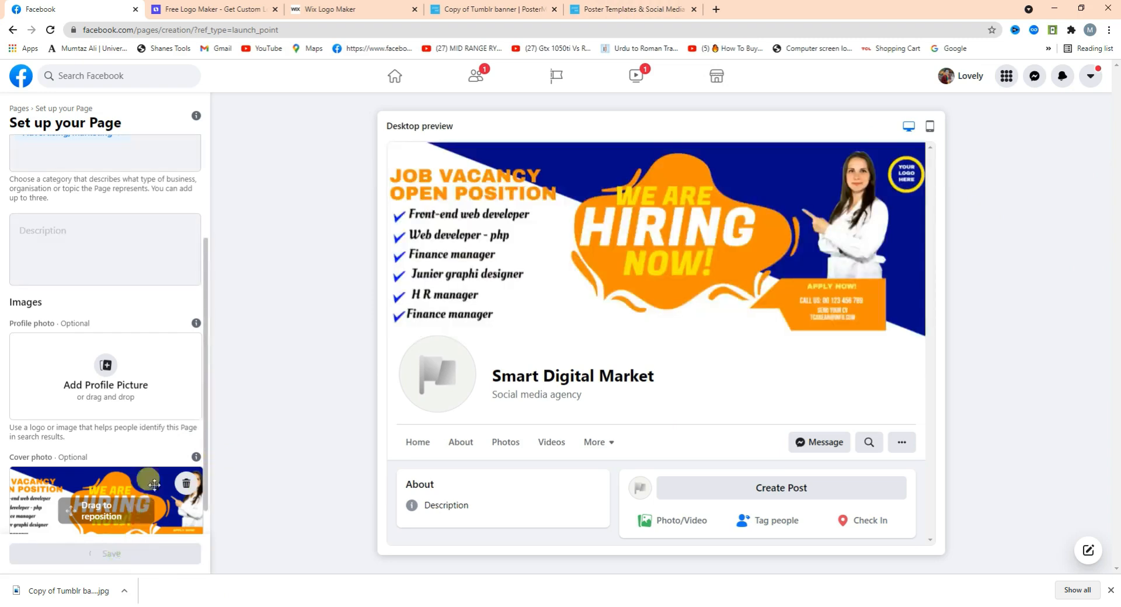
{"action": "scroll", "coordinate": [206, 373], "scroll_direction": "down", "scroll_amount": 1}
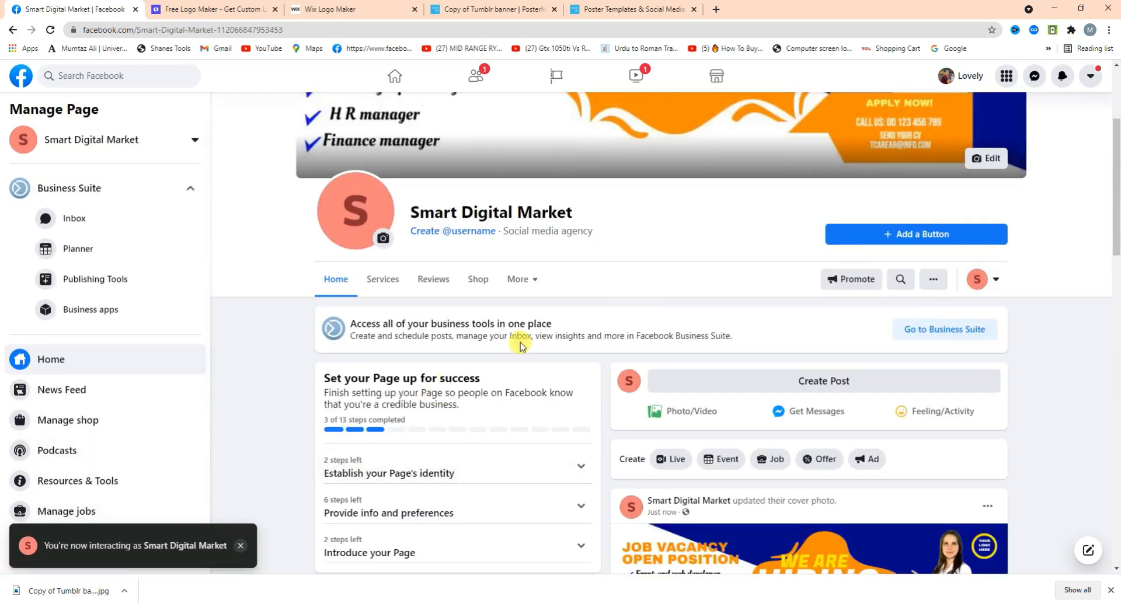
{"action": "scroll", "coordinate": [1117, 228], "scroll_direction": "up", "scroll_amount": 3}
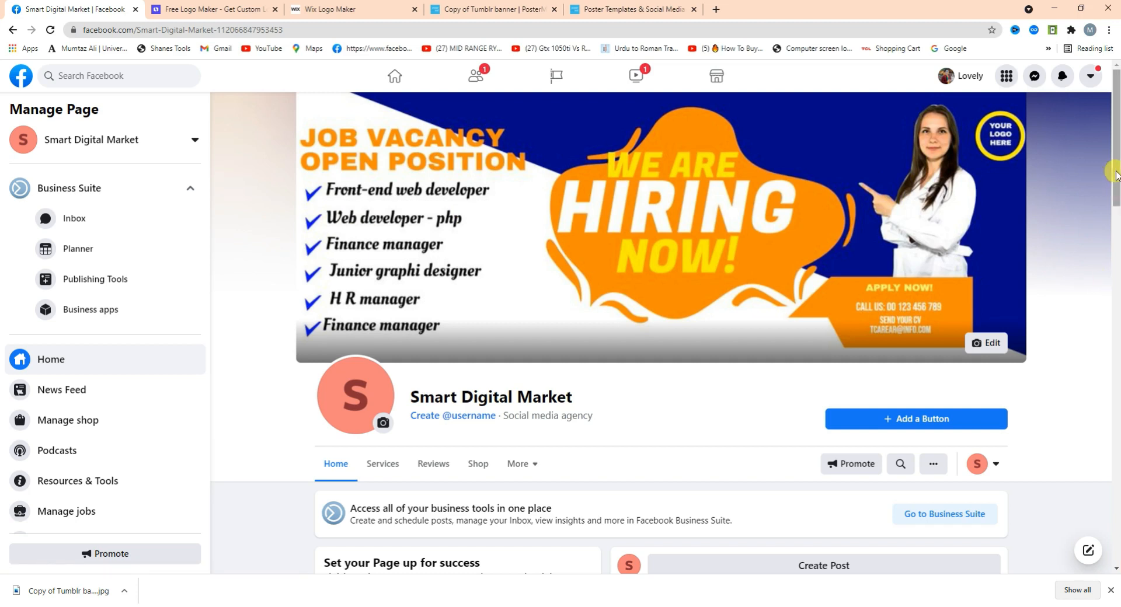
{"action": "left_click_drag", "start_coordinate": [1115, 172], "coordinate": [1117, 221]}
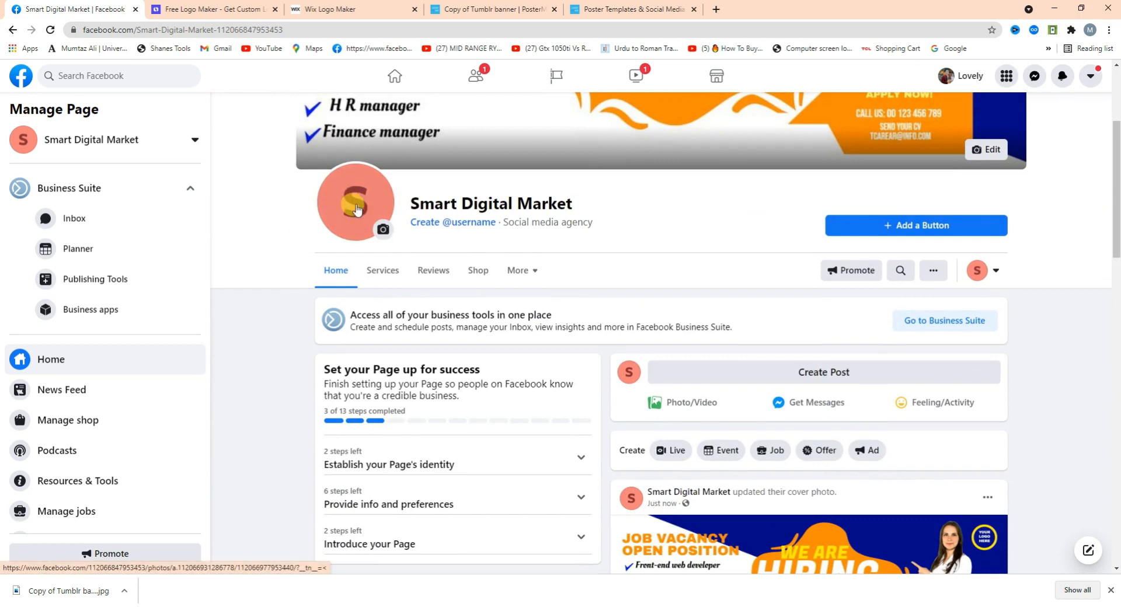
{"action": "left_click_drag", "start_coordinate": [1117, 195], "coordinate": [1117, 167]}
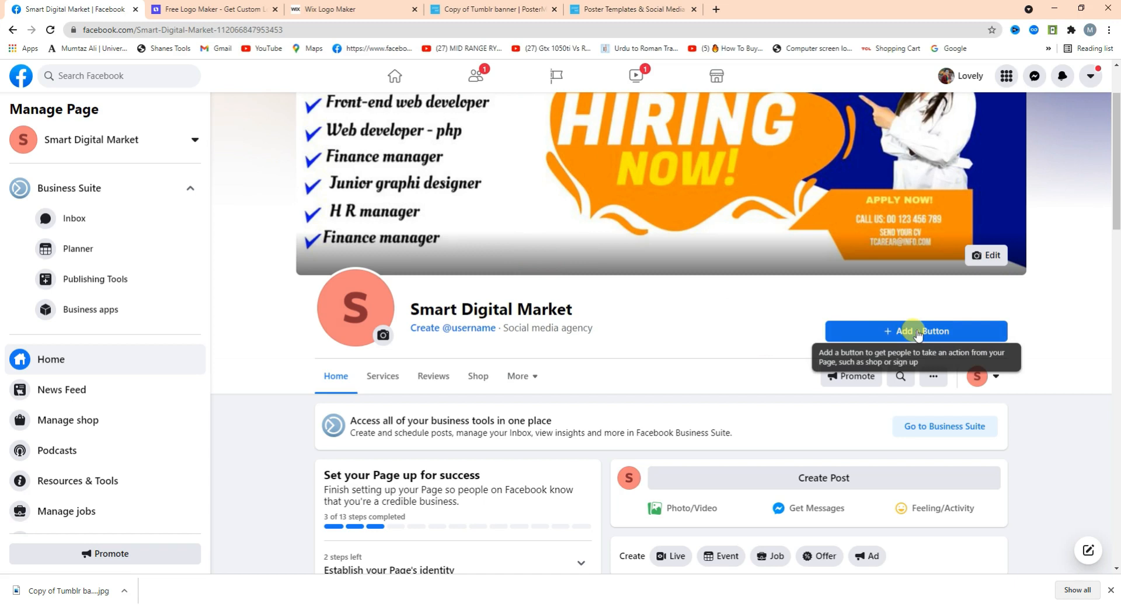
Try adding a WhatsApp message action button and enter a phone number for it.
{"action": "left_click", "coordinate": [880, 334]}
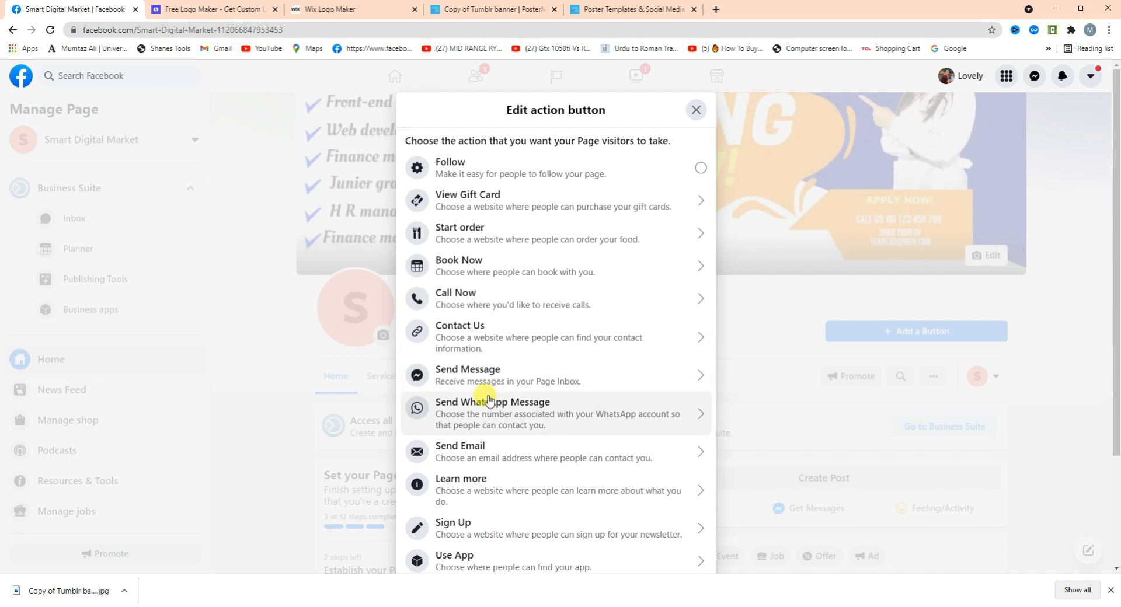
{"action": "left_click", "coordinate": [528, 419]}
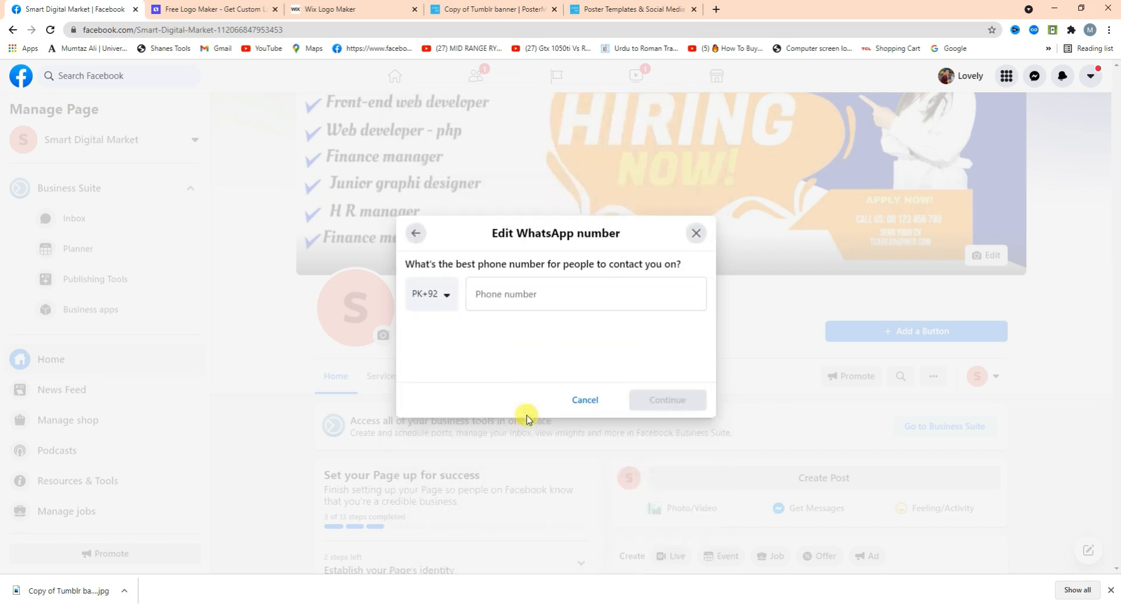
{"action": "left_click", "coordinate": [494, 292]}
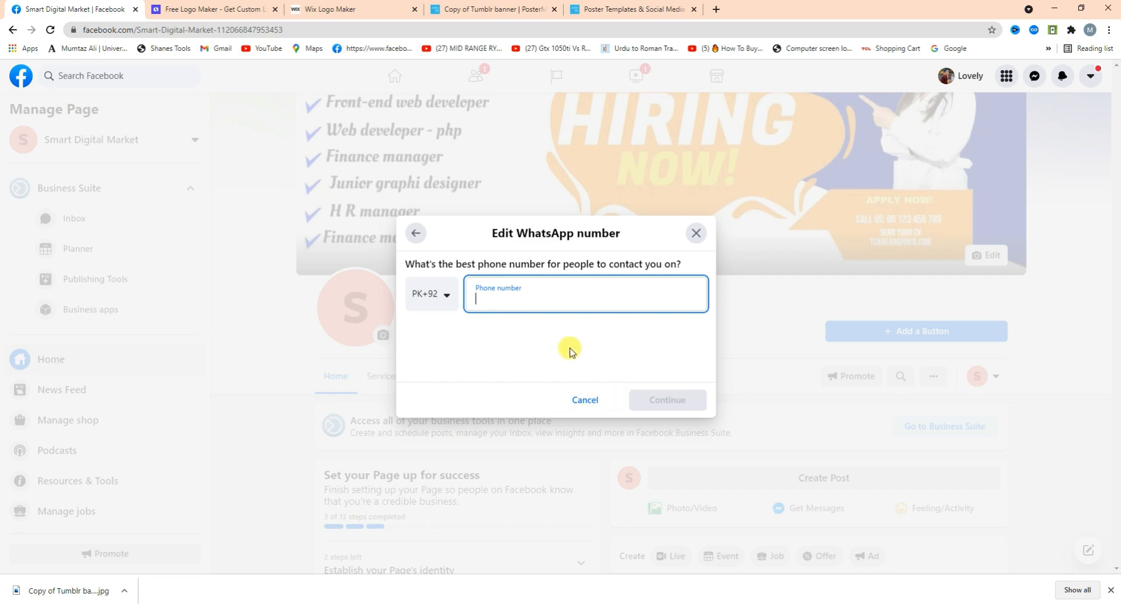
{"action": "type", "text": "0"}
{"action": "key", "text": "BackSpace"}
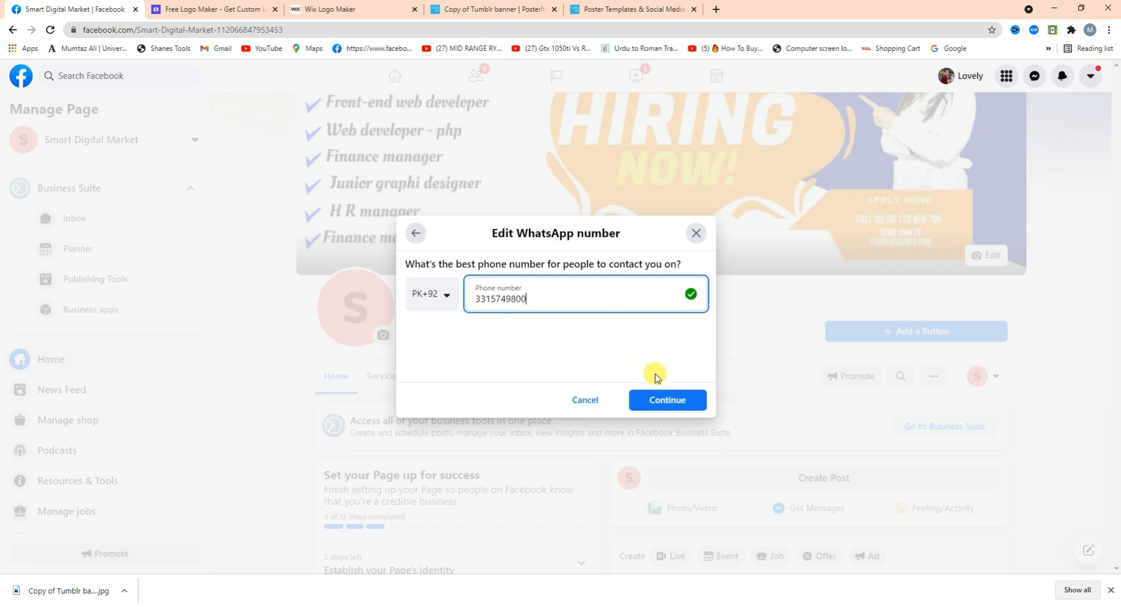
Drop the WhatsApp setup and add a Send Message button, keeping the default FAQ reply.
{"action": "left_click", "coordinate": [694, 234]}
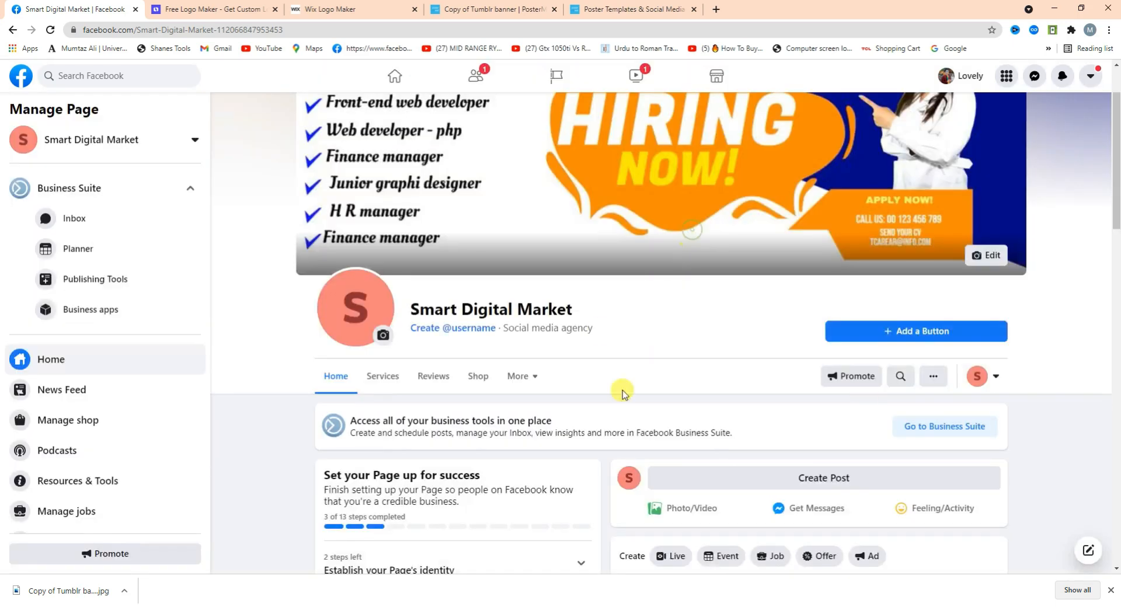
{"action": "left_click", "coordinate": [905, 331]}
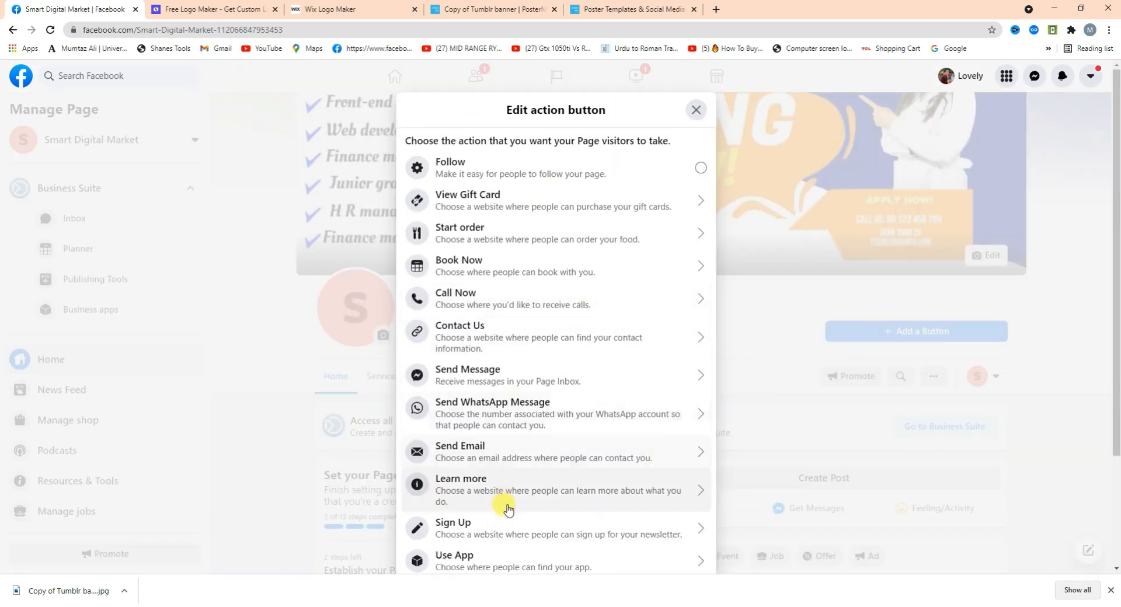
{"action": "left_click", "coordinate": [605, 385]}
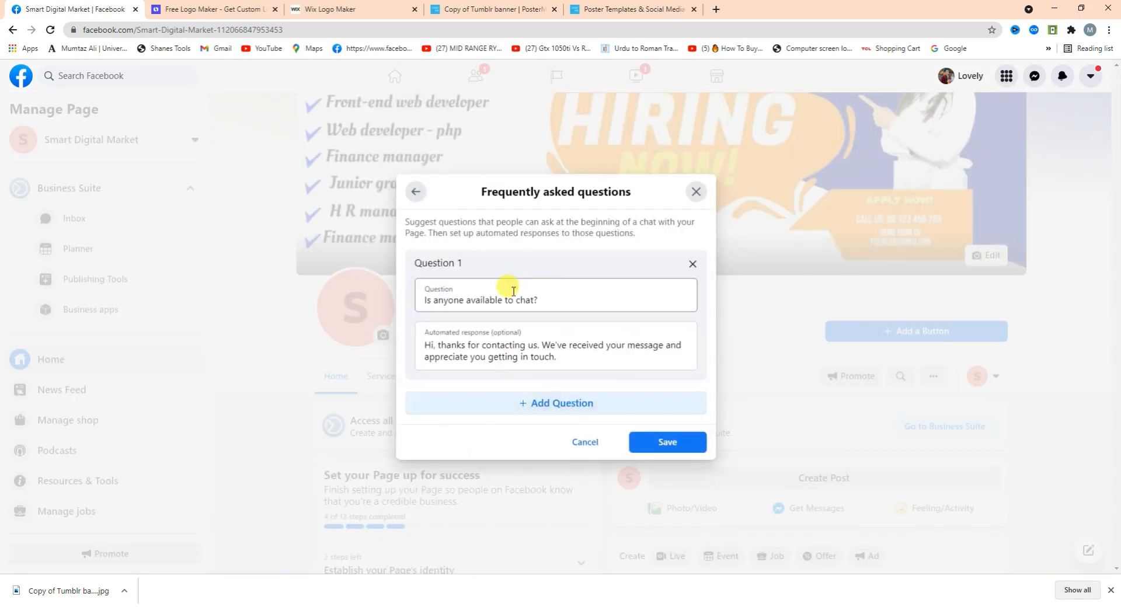
{"action": "left_click", "coordinate": [661, 447]}
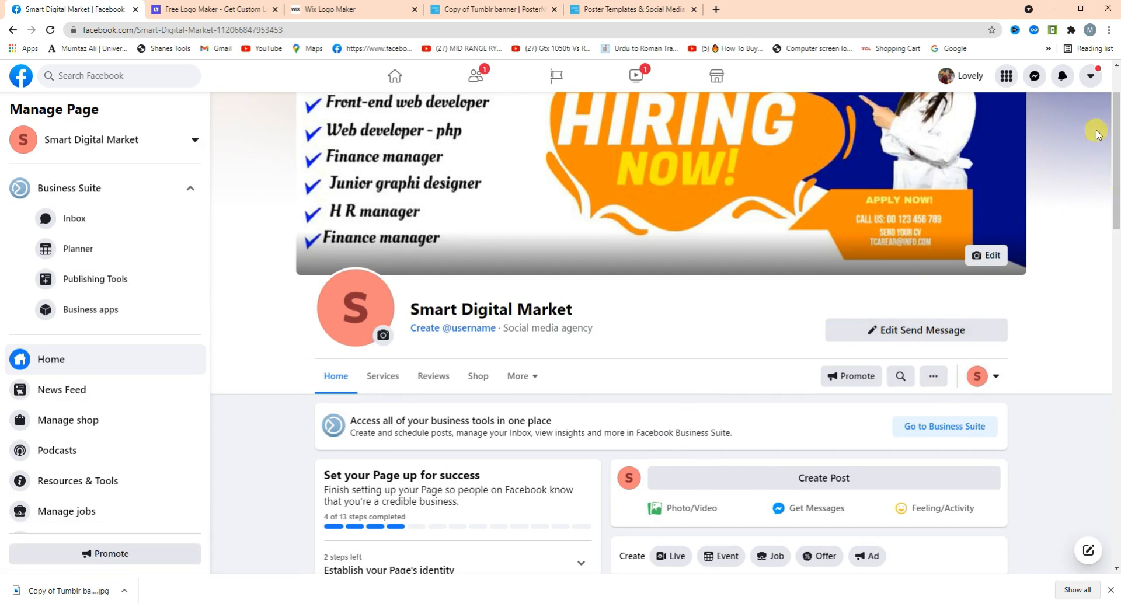
Open Edit Page Info from the Page's extra options in the Manage Page sidebar.
{"action": "left_click_drag", "start_coordinate": [1115, 159], "coordinate": [1117, 192]}
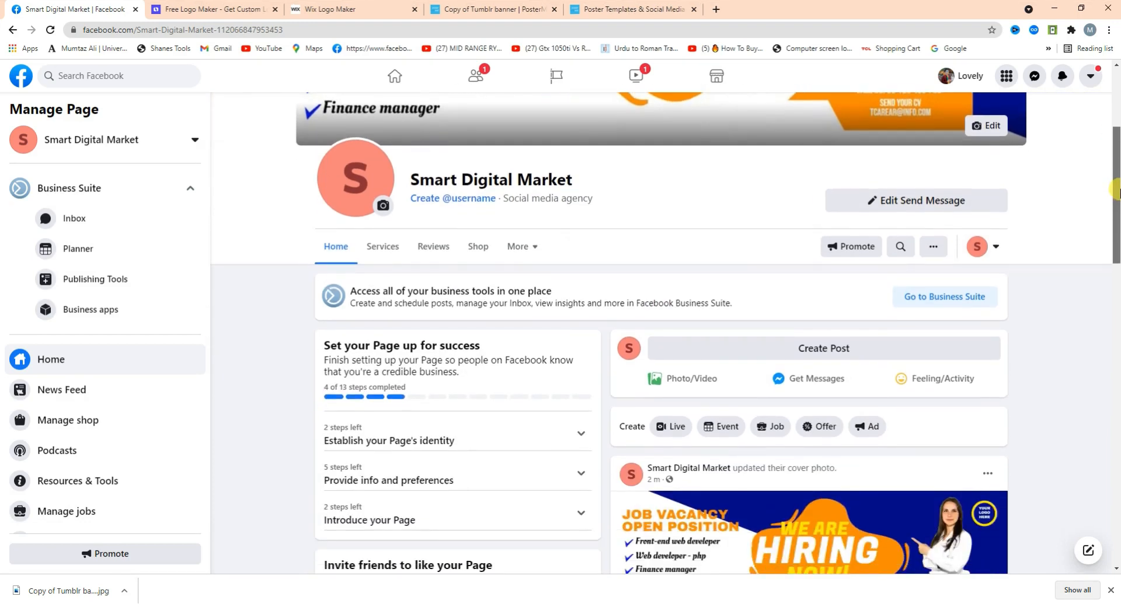
{"action": "left_click", "coordinate": [930, 250]}
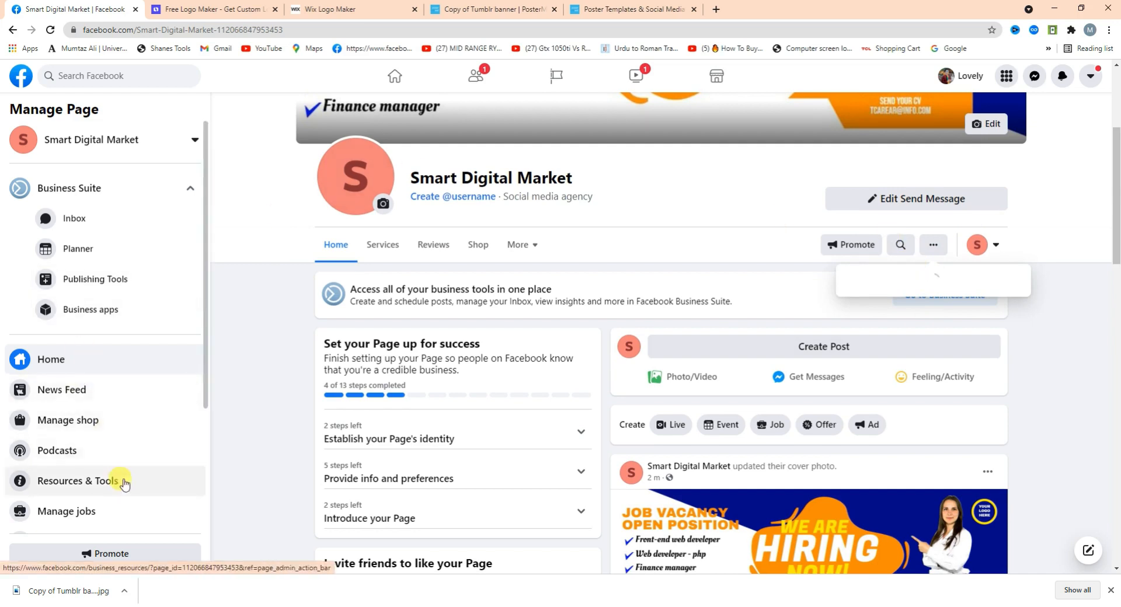
{"action": "left_click_drag", "start_coordinate": [202, 355], "coordinate": [200, 507]}
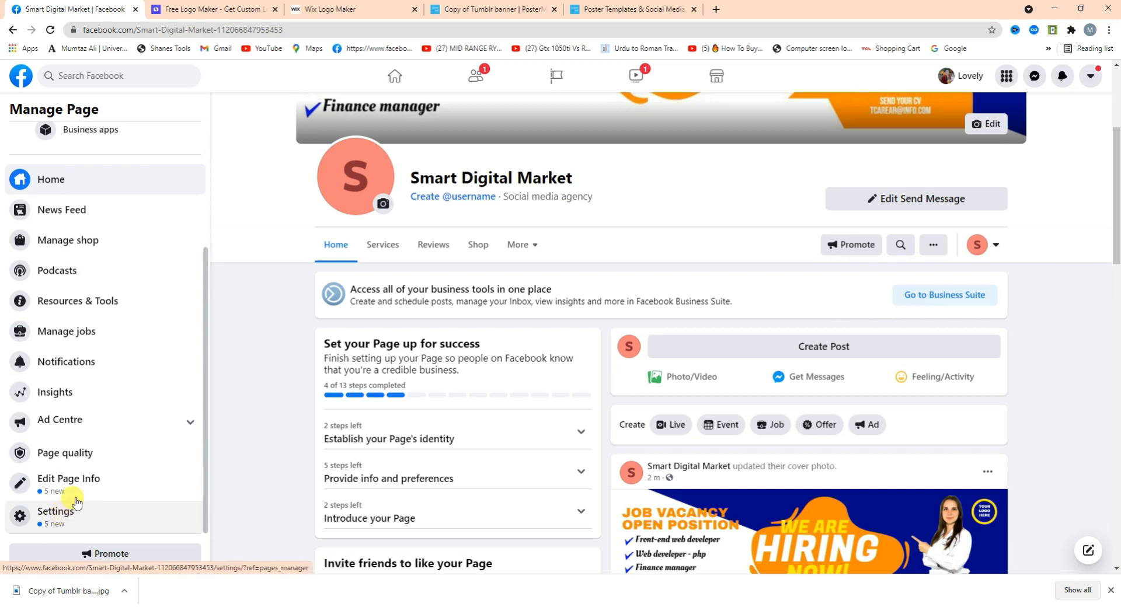
{"action": "left_click", "coordinate": [59, 492]}
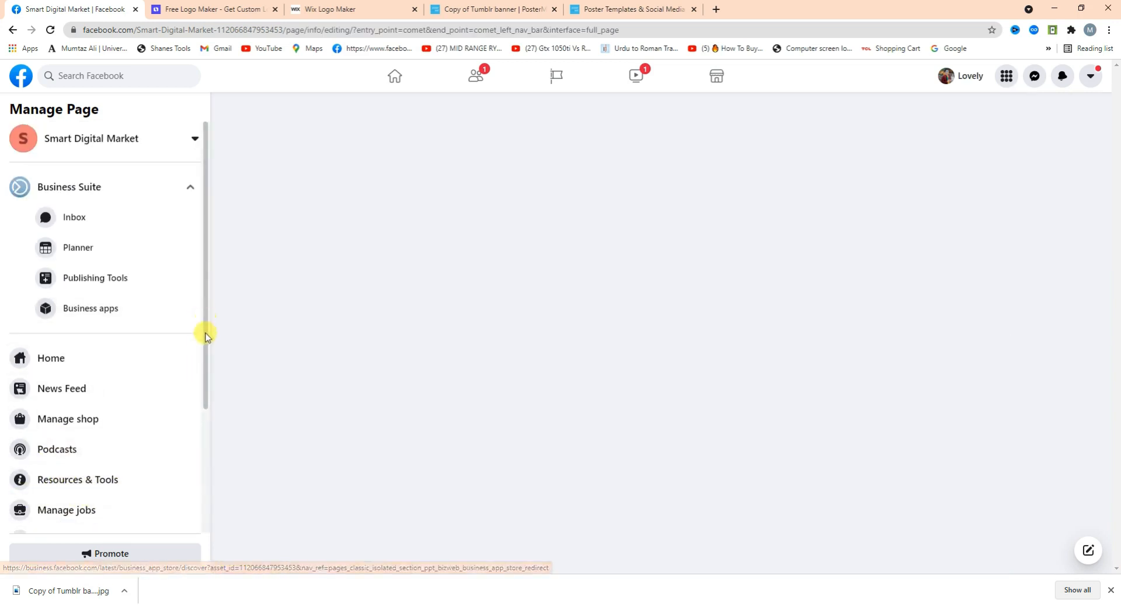
Copy the Page name into the Username field and start removing its spaces.
{"action": "left_click_drag", "start_coordinate": [204, 333], "coordinate": [203, 435]}
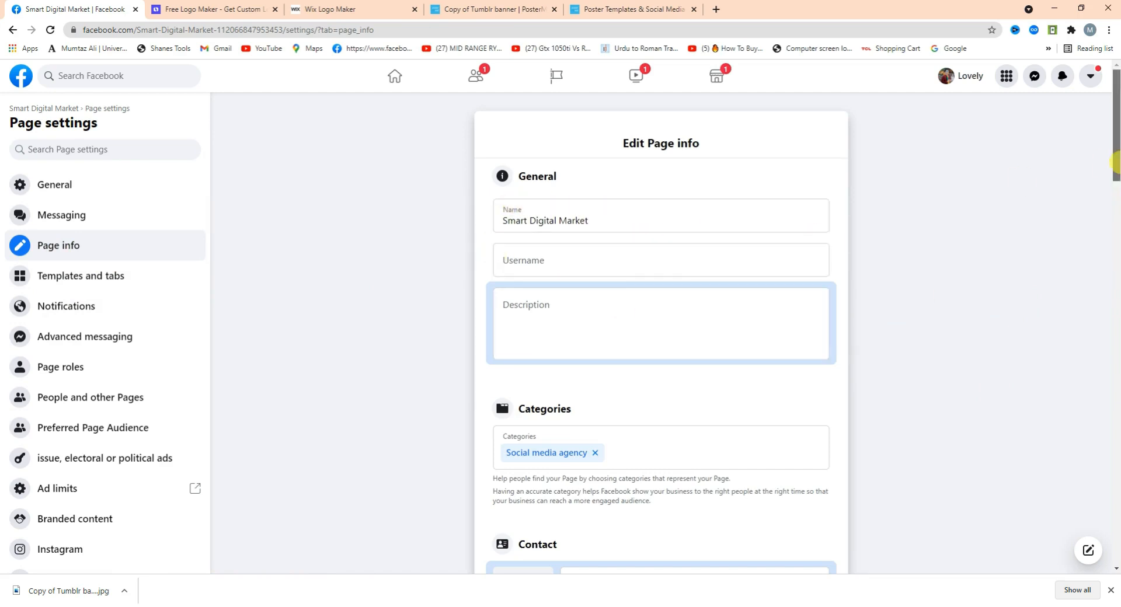
{"action": "scroll", "coordinate": [808, 192], "scroll_direction": "down", "scroll_amount": 2}
{"action": "left_click", "coordinate": [537, 146]}
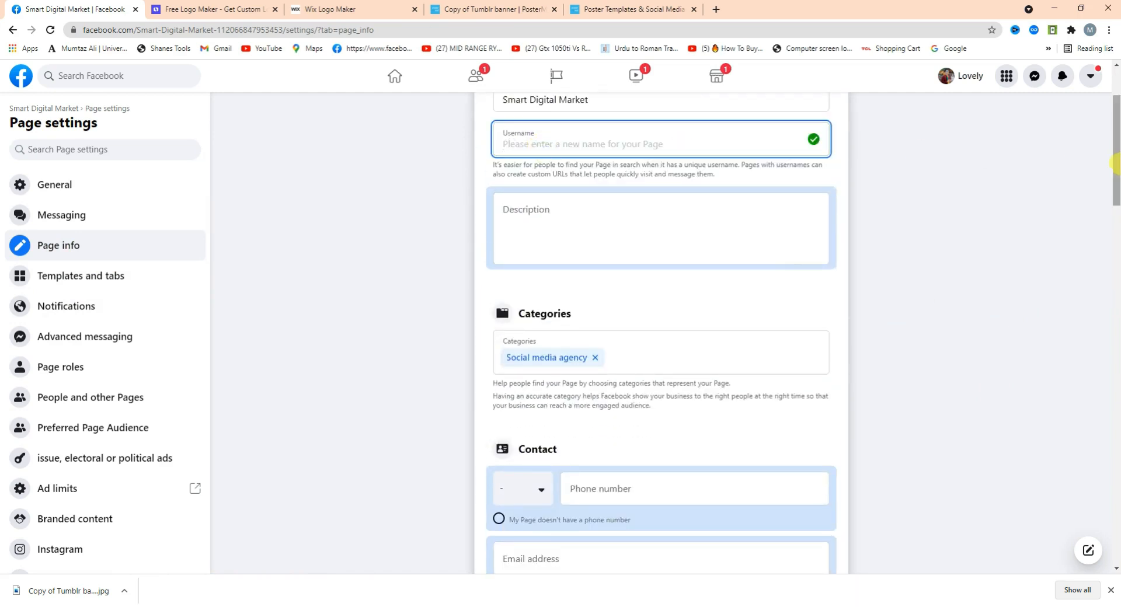
{"action": "scroll", "coordinate": [672, 176], "scroll_direction": "up", "scroll_amount": 2}
{"action": "left_click_drag", "start_coordinate": [613, 212], "coordinate": [232, 214]}
{"action": "key", "text": "ctrl+c"}
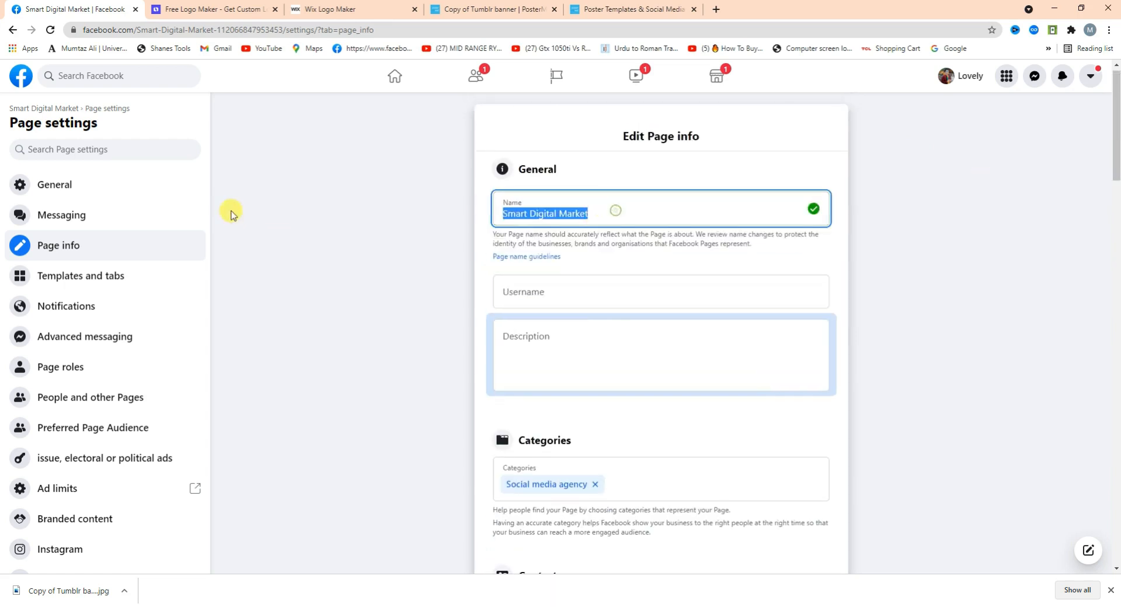
{"action": "left_click", "coordinate": [528, 292]}
{"action": "key", "text": "ctrl+v"}
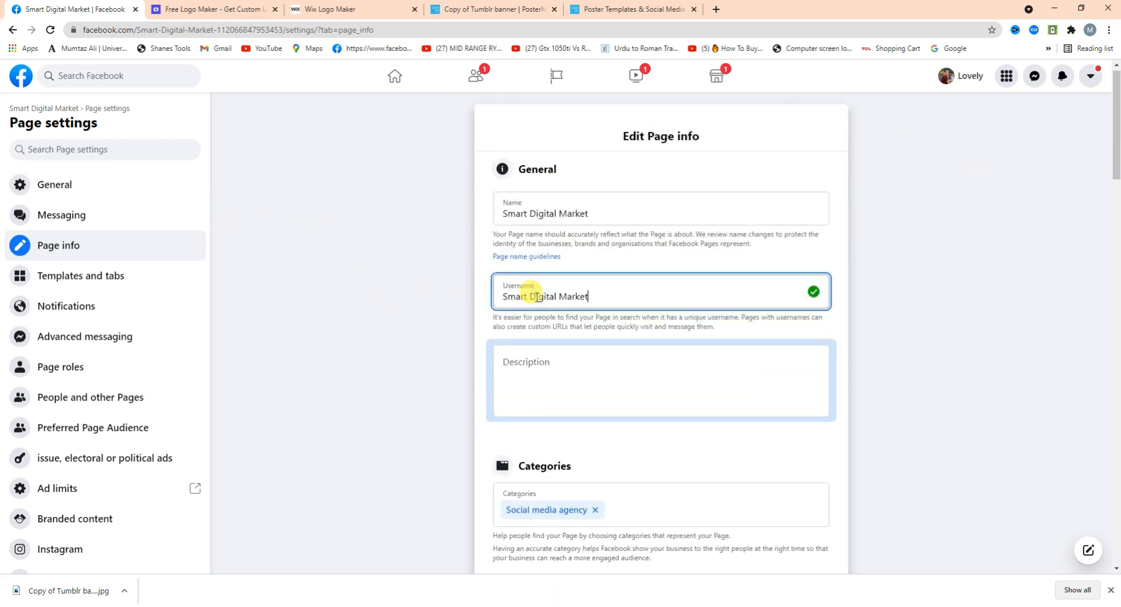
{"action": "key", "text": "ctrl+a"}
{"action": "key", "text": "ctrl+c"}
{"action": "key", "text": "BackSpace"}
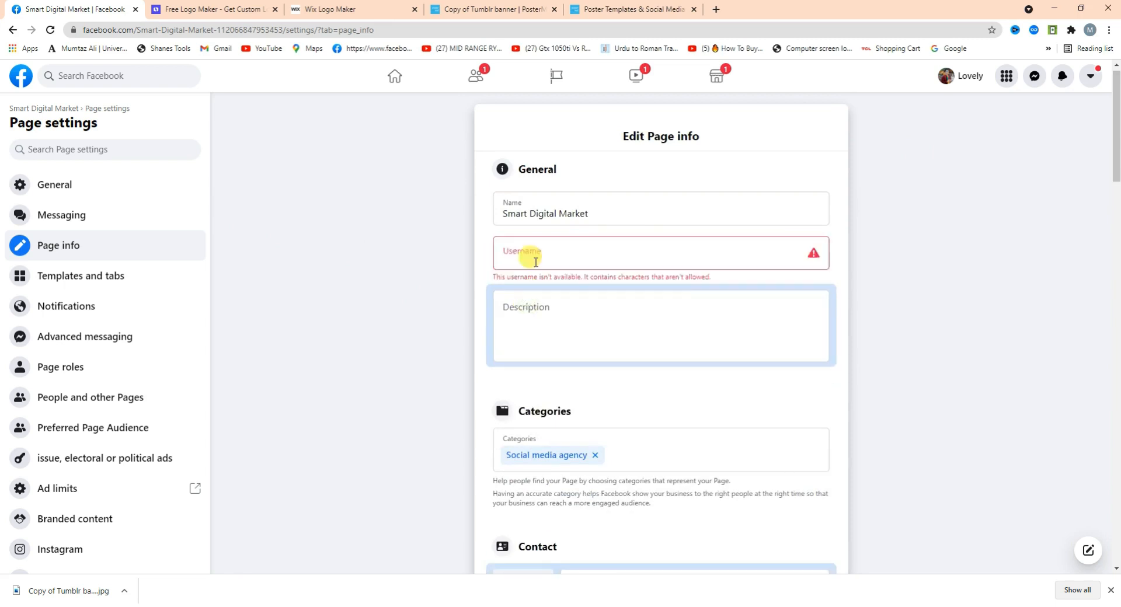
{"action": "left_click", "coordinate": [552, 259]}
{"action": "key", "text": "ctrl+v"}
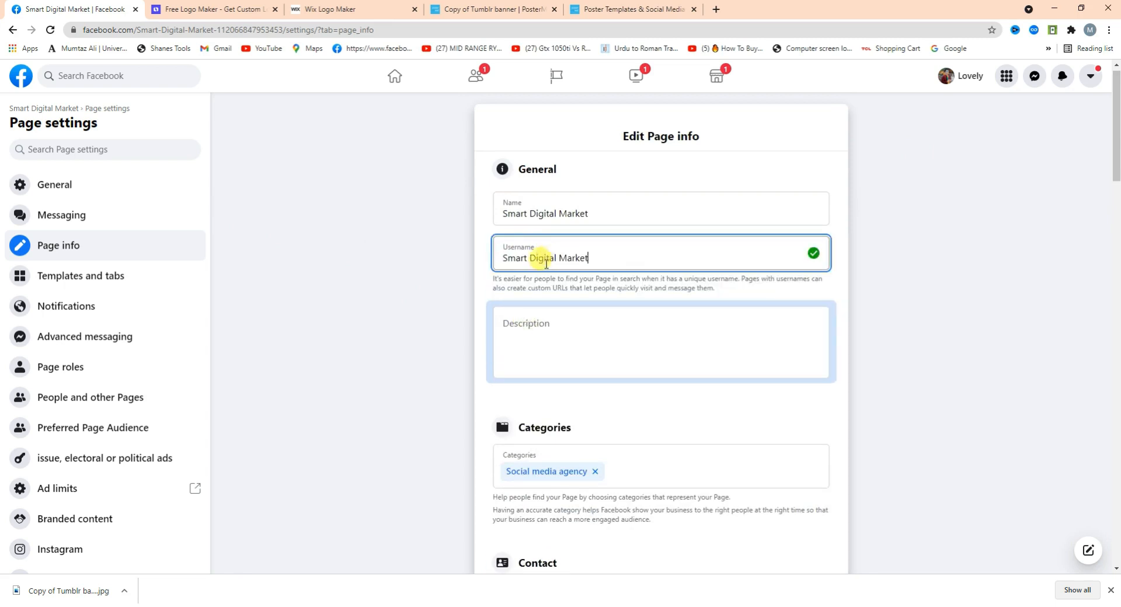
{"action": "left_click", "coordinate": [531, 258]}
{"action": "key", "text": "BackSpace"}
{"action": "key", "text": "BackSpace"}
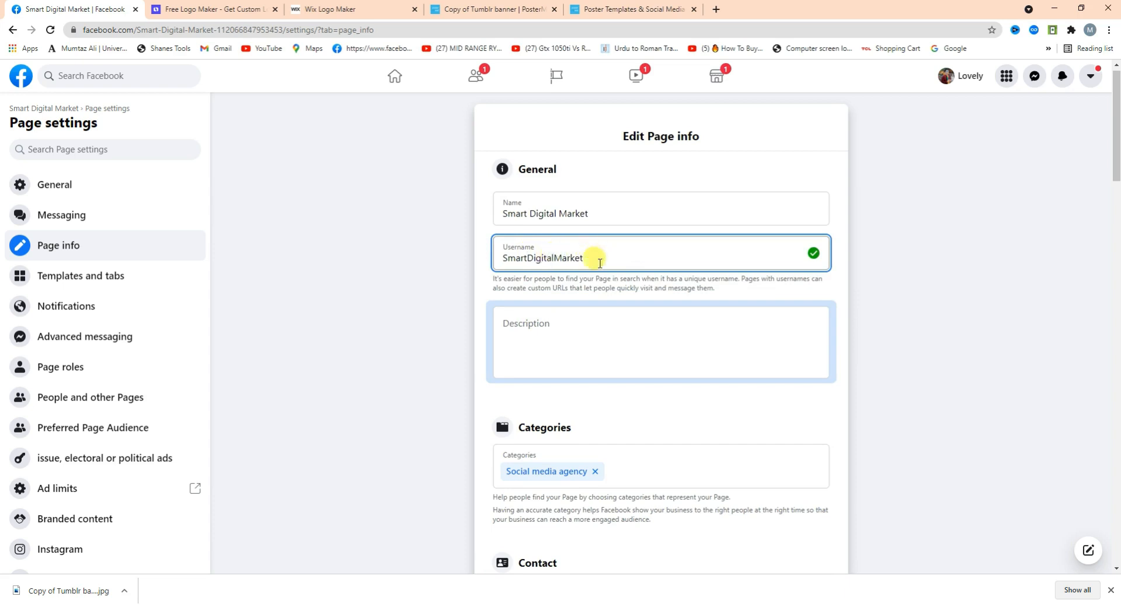
{"action": "left_click", "coordinate": [571, 321]}
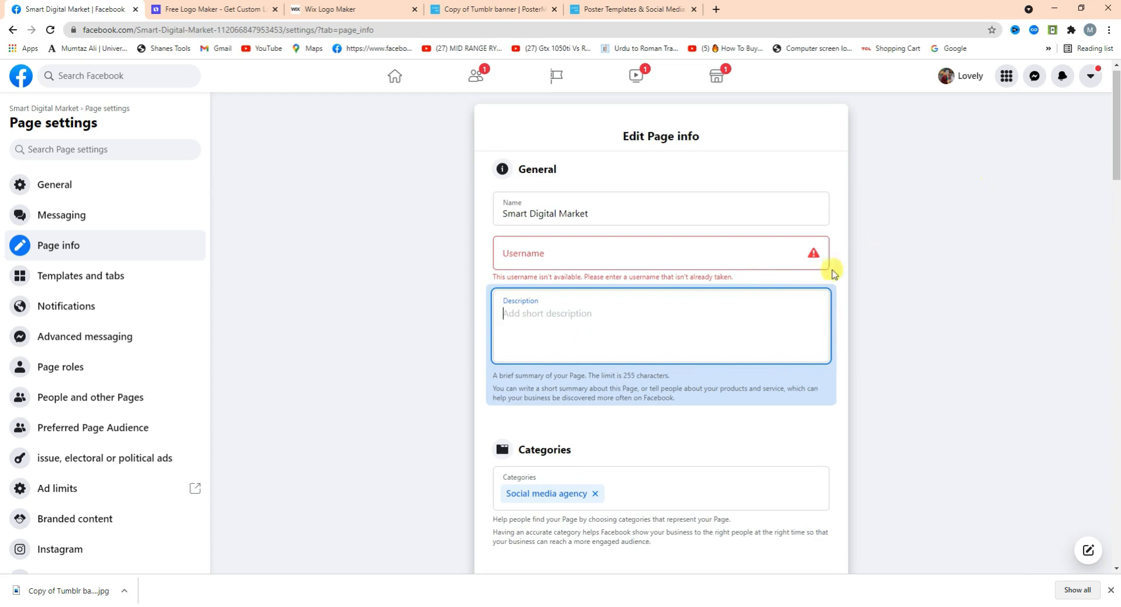
Re-paste the Page name as the username and finish it as SmartDigitalMarket.pk.
{"action": "left_click", "coordinate": [584, 252]}
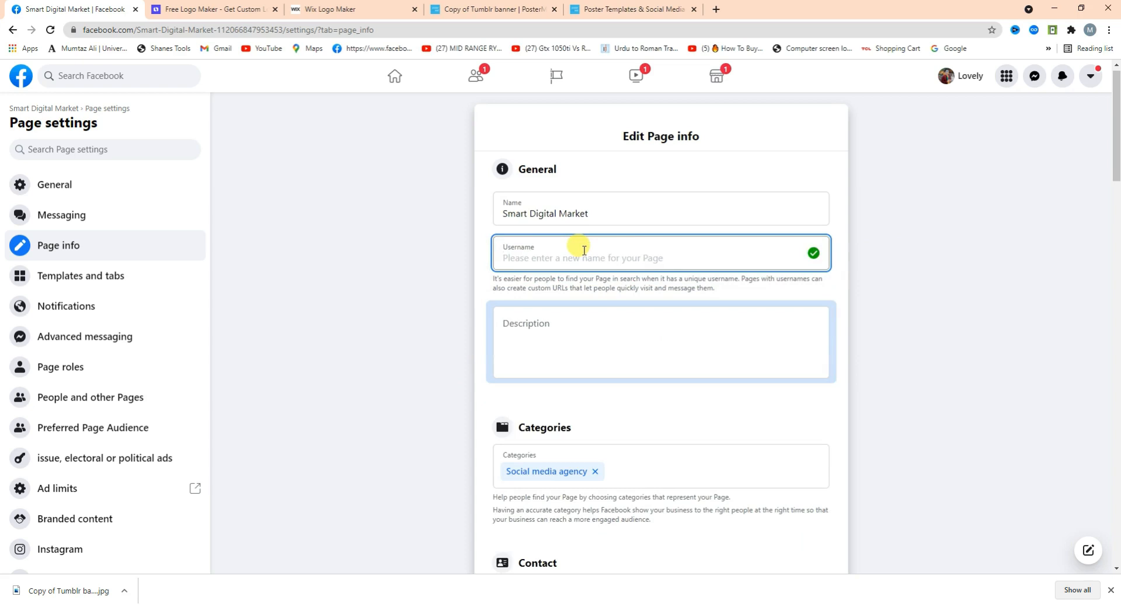
{"action": "left_click_drag", "start_coordinate": [589, 213], "coordinate": [426, 225]}
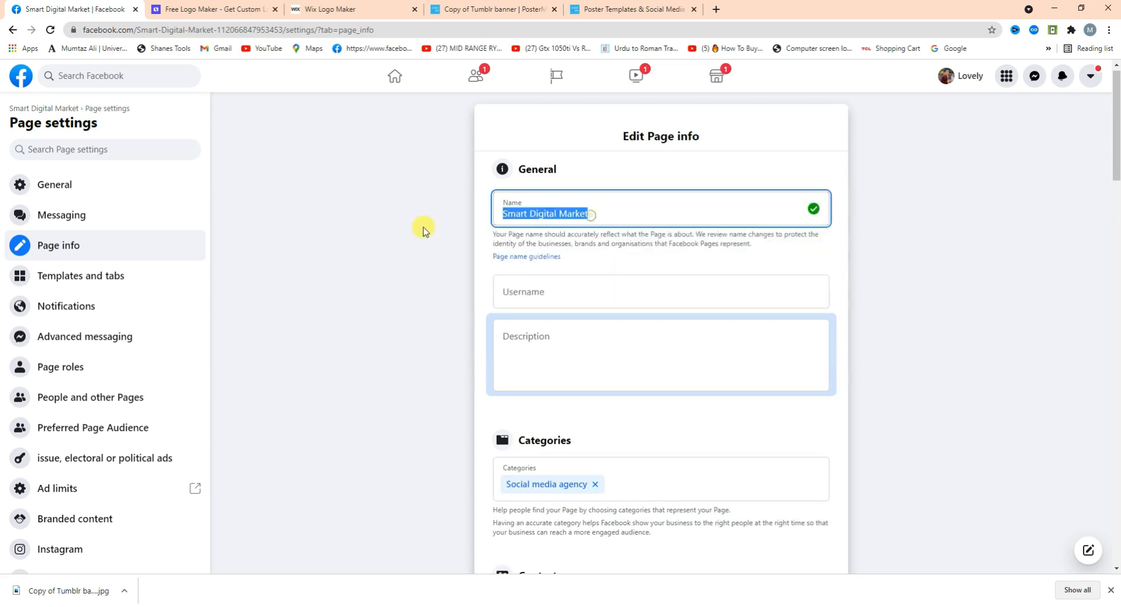
{"action": "left_click", "coordinate": [554, 298]}
{"action": "left_click_drag", "start_coordinate": [590, 214], "coordinate": [378, 227]}
{"action": "key", "text": "ctrl+c"}
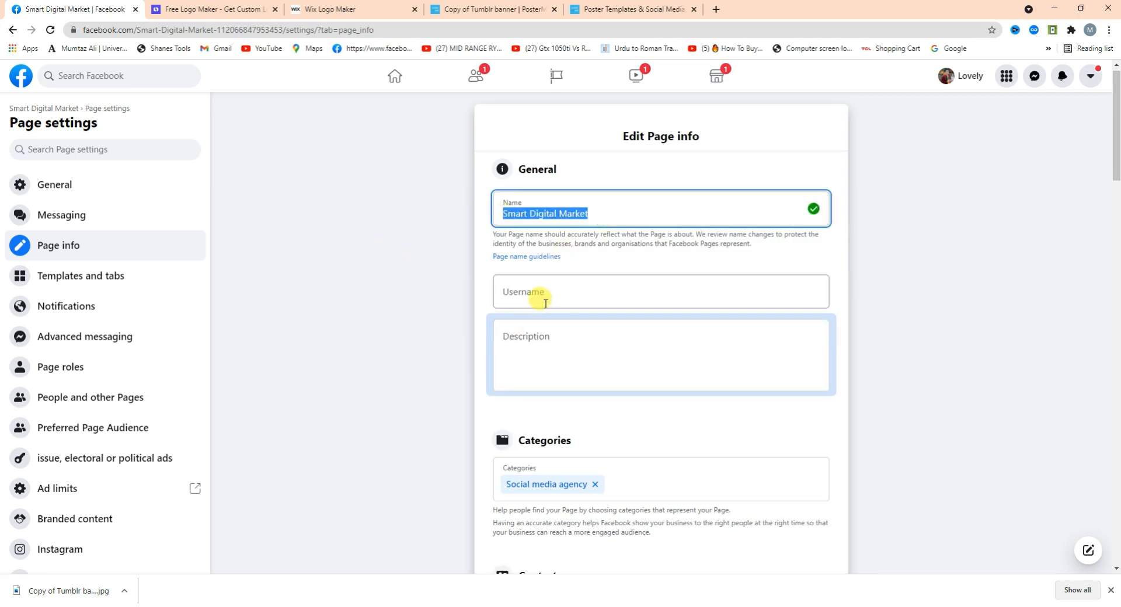
{"action": "left_click", "coordinate": [532, 294]}
{"action": "key", "text": "ctrl+v"}
{"action": "left_click", "coordinate": [530, 296]}
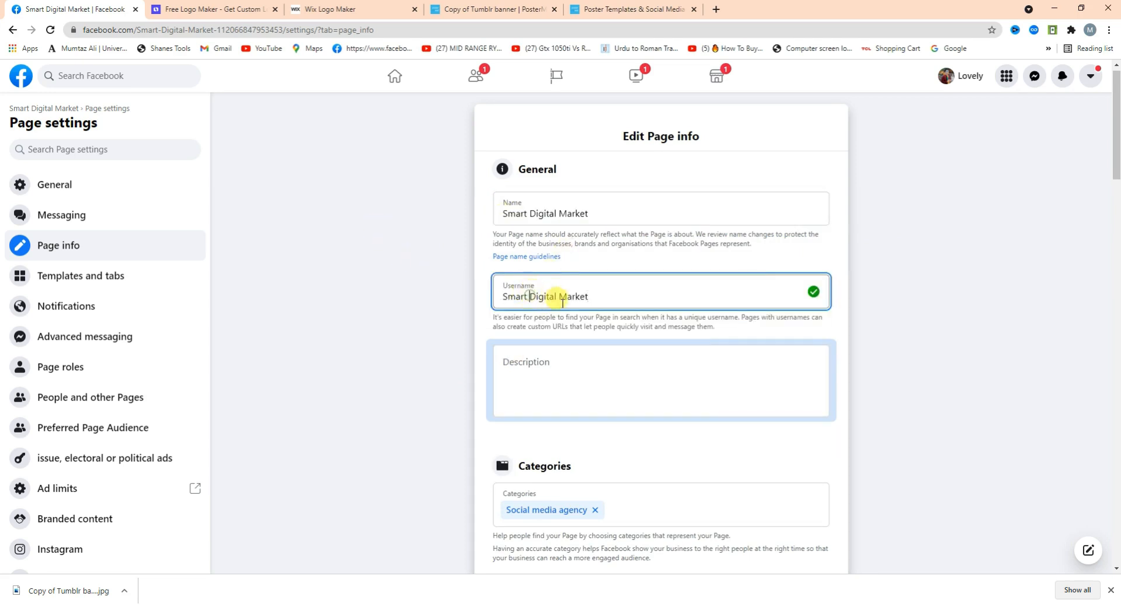
{"action": "key", "text": "BackSpace"}
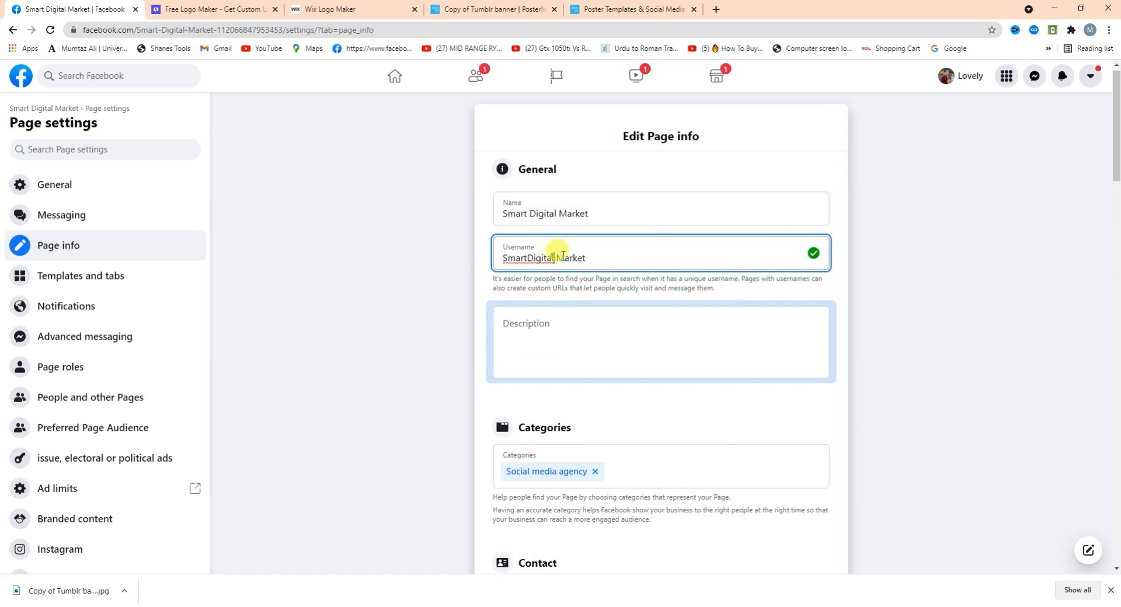
{"action": "key", "text": "BackSpace"}
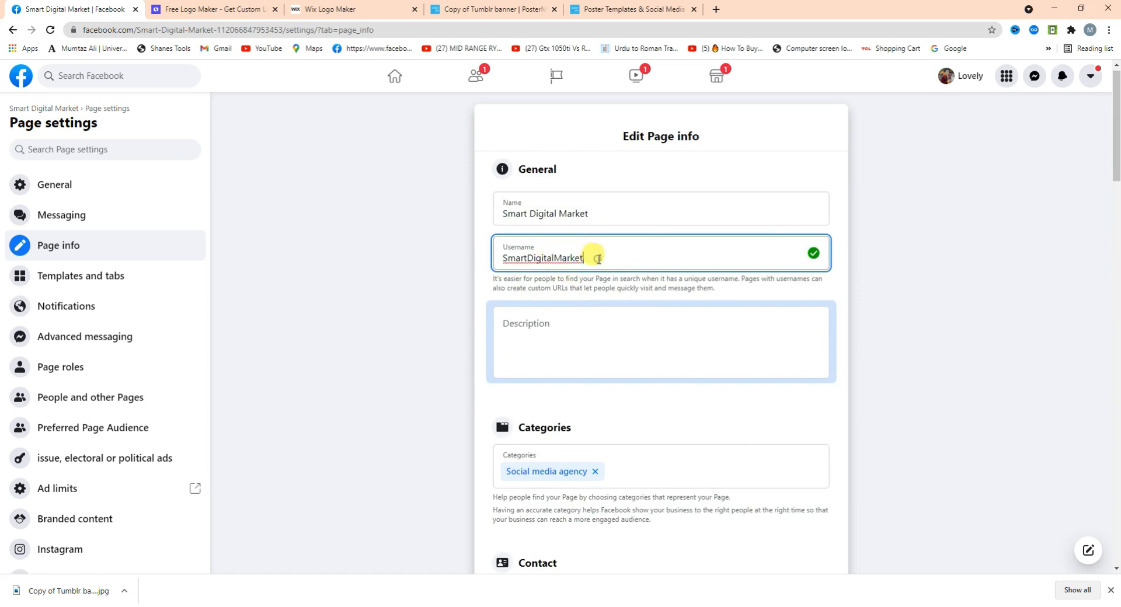
{"action": "left_click", "coordinate": [603, 316]}
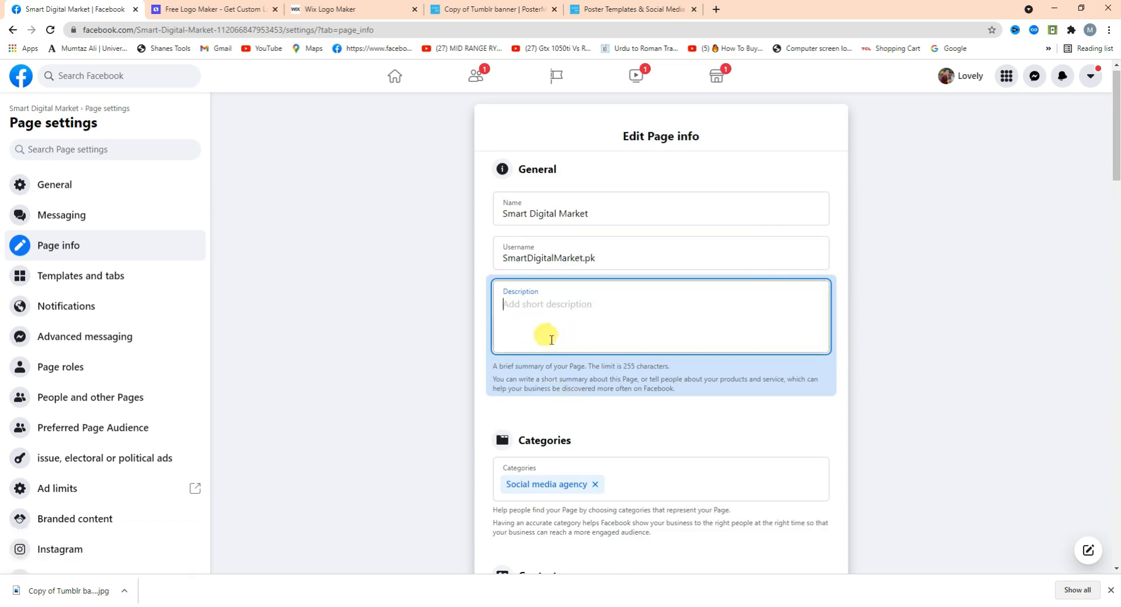
Leave the Page's contact phone number blank.
{"action": "scroll", "coordinate": [1116, 170], "scroll_direction": "down", "scroll_amount": 3}
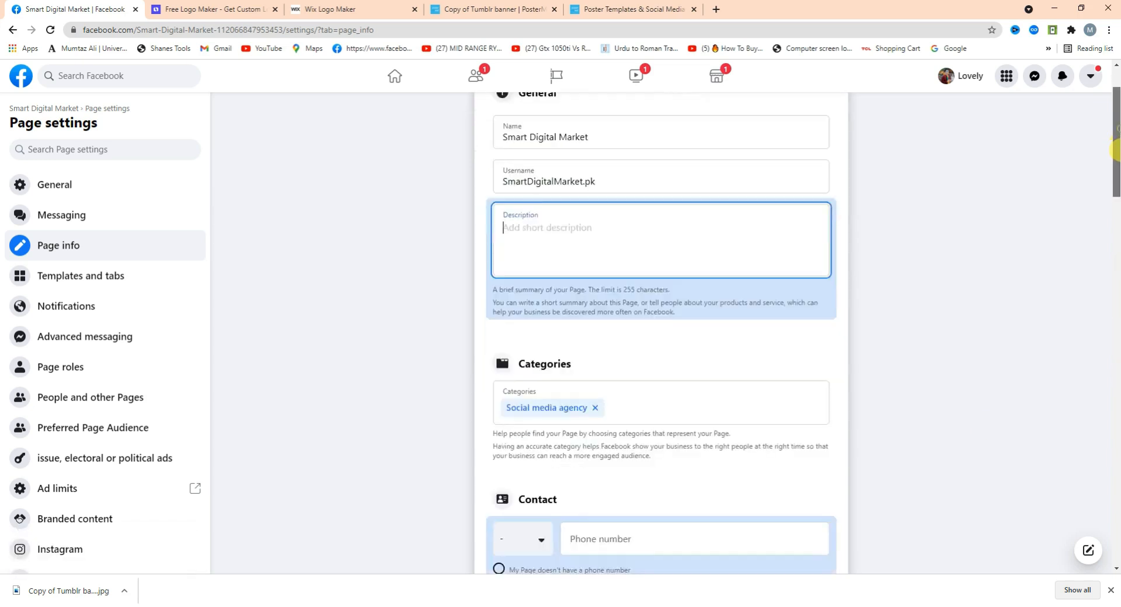
{"action": "scroll", "coordinate": [1115, 169], "scroll_direction": "down", "scroll_amount": 2}
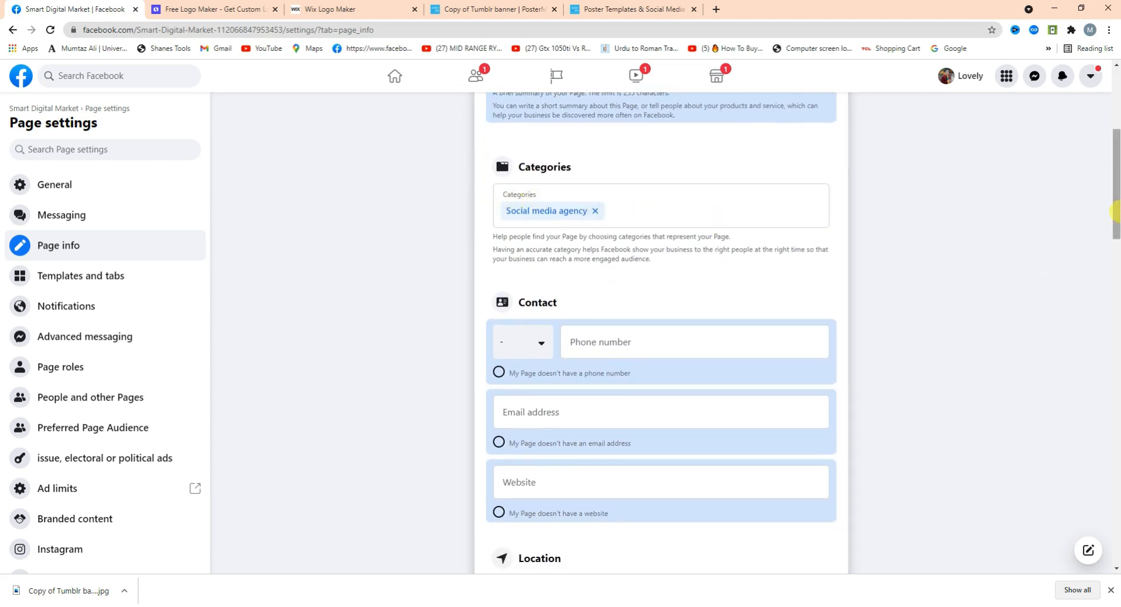
{"action": "scroll", "coordinate": [1112, 245], "scroll_direction": "down", "scroll_amount": 3}
{"action": "left_click", "coordinate": [642, 163]}
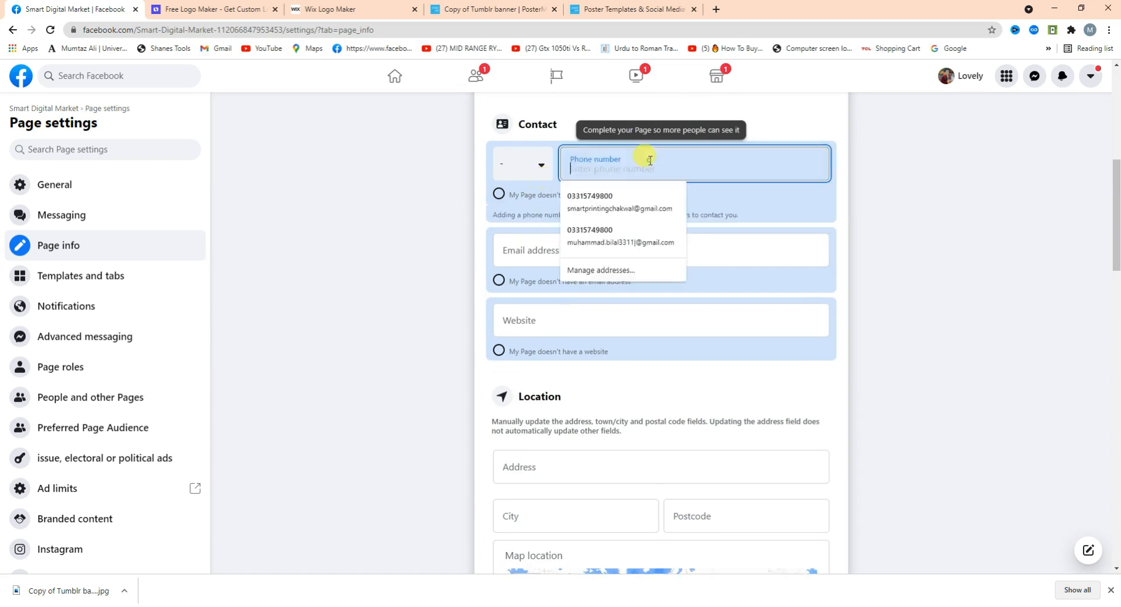
{"action": "left_click", "coordinate": [407, 303]}
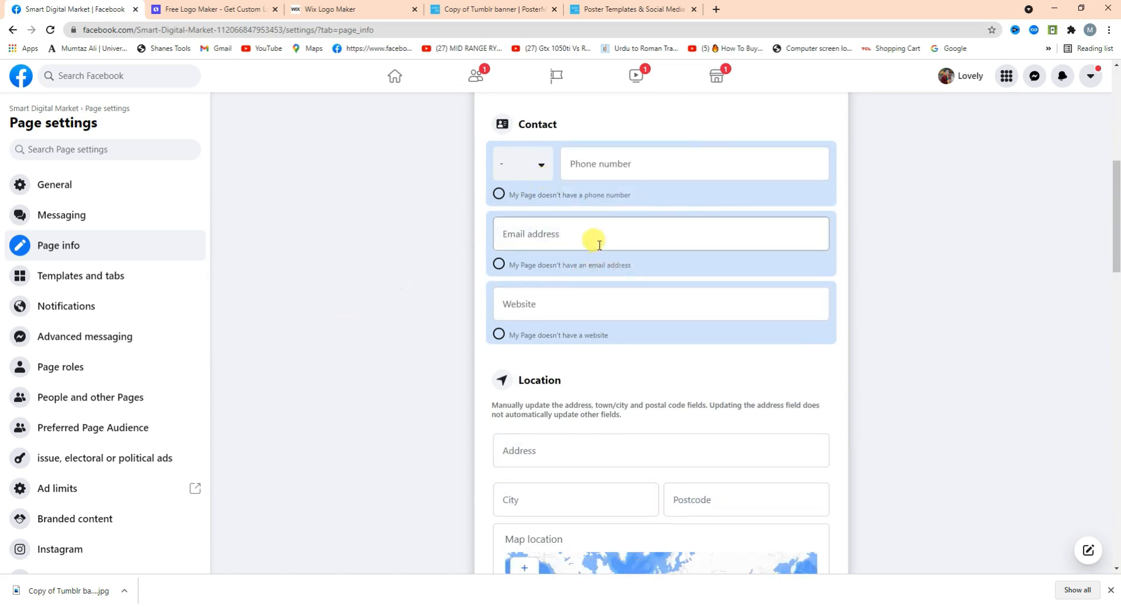
Mark the Page as having no website and look over the Address, Location and Hours fields.
{"action": "scroll", "coordinate": [1115, 186], "scroll_direction": "down", "scroll_amount": 1}
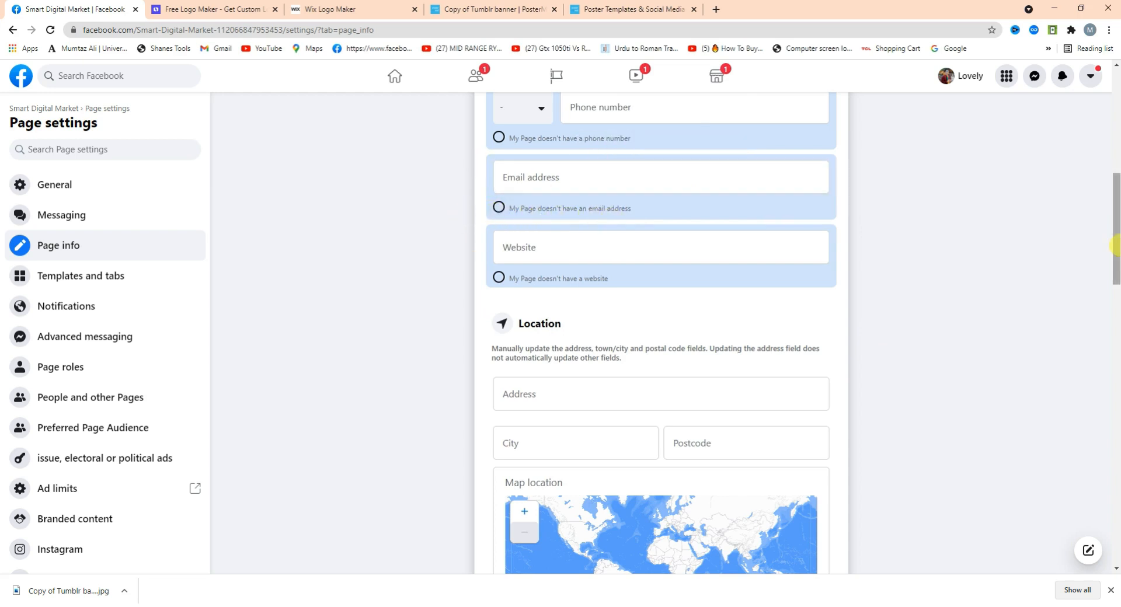
{"action": "left_click_drag", "start_coordinate": [1119, 219], "coordinate": [1094, 227]}
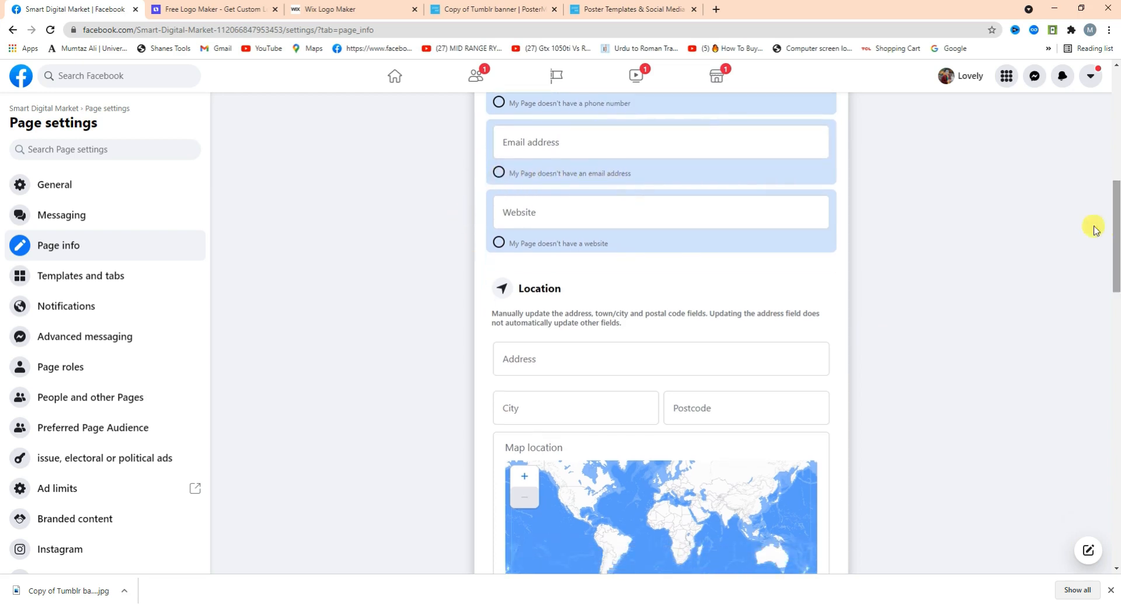
{"action": "left_click", "coordinate": [499, 244]}
{"action": "left_click_drag", "start_coordinate": [1116, 234], "coordinate": [1116, 261]}
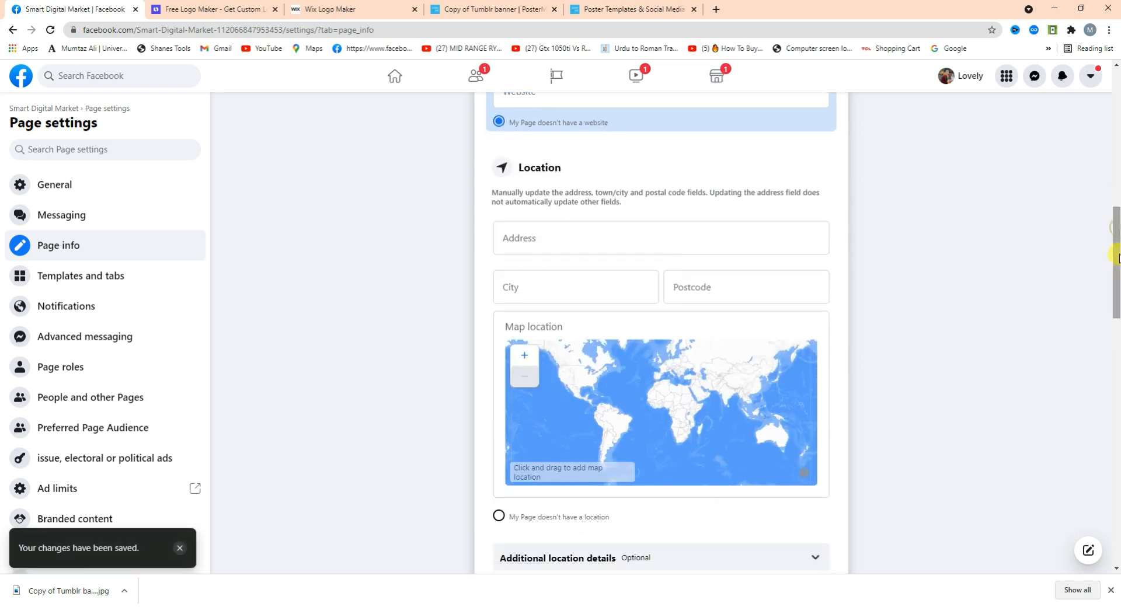
{"action": "left_click", "coordinate": [524, 243]}
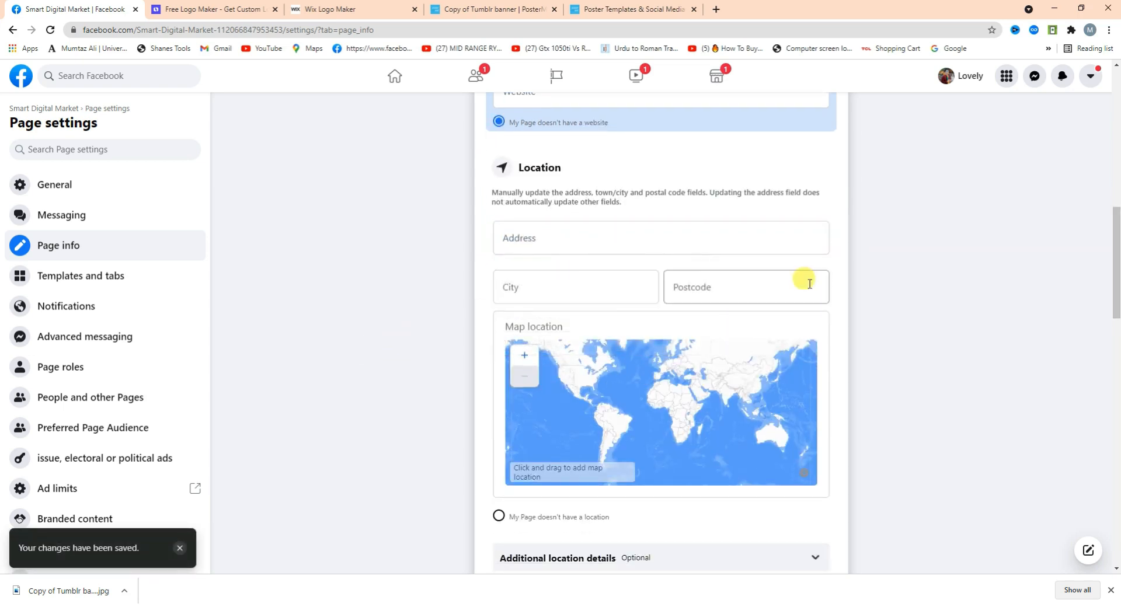
{"action": "scroll", "coordinate": [1048, 295], "scroll_direction": "down", "scroll_amount": 5}
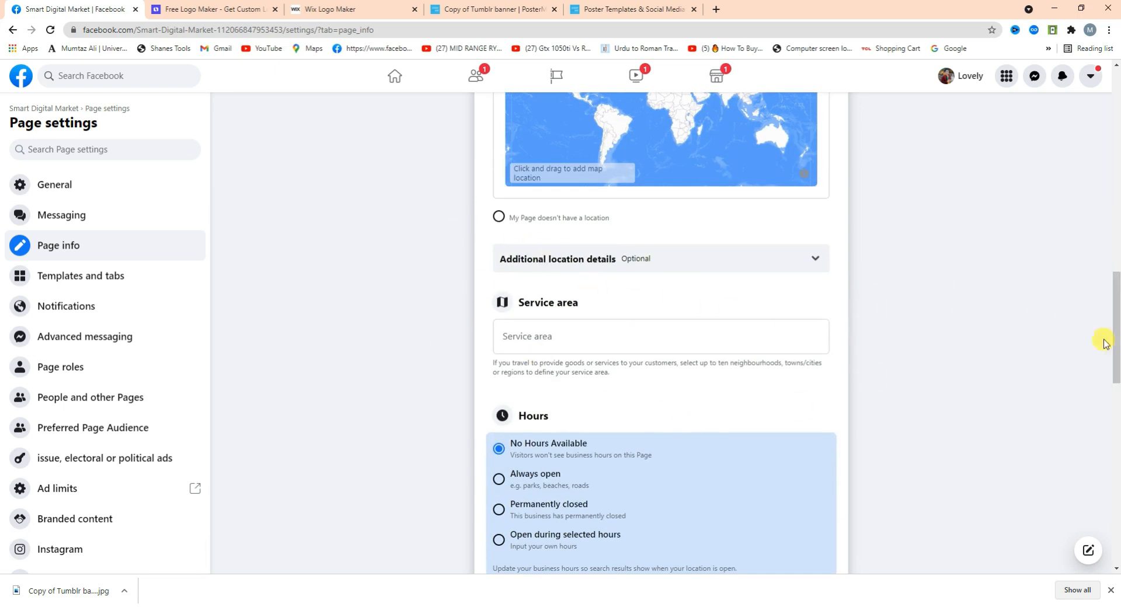
{"action": "scroll", "coordinate": [1114, 257], "scroll_direction": "up", "scroll_amount": 7}
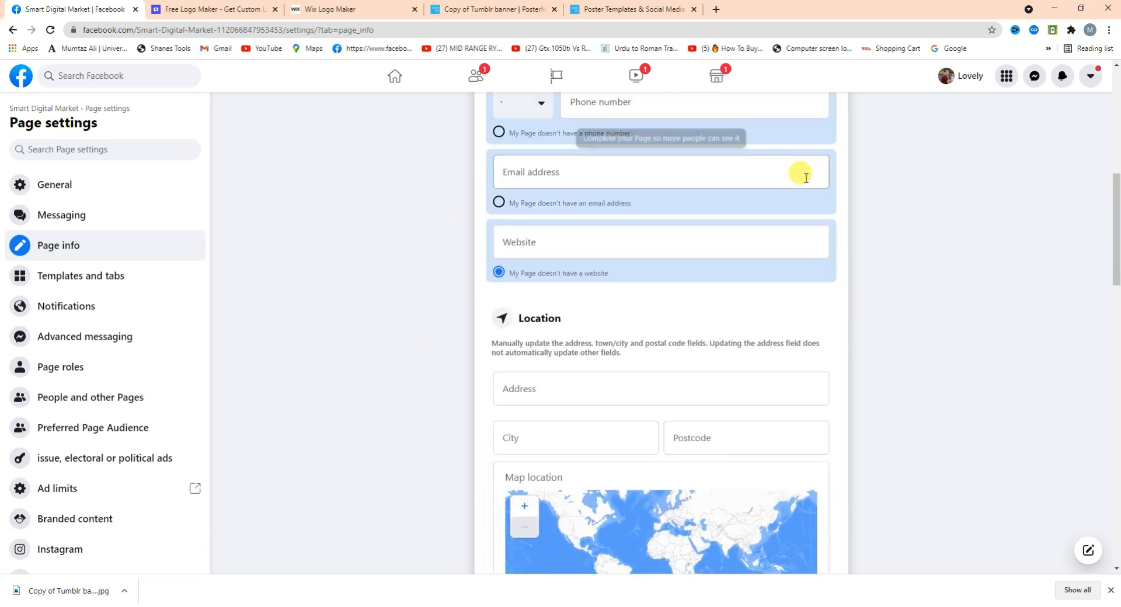
{"action": "scroll", "coordinate": [1109, 242], "scroll_direction": "down", "scroll_amount": 1}
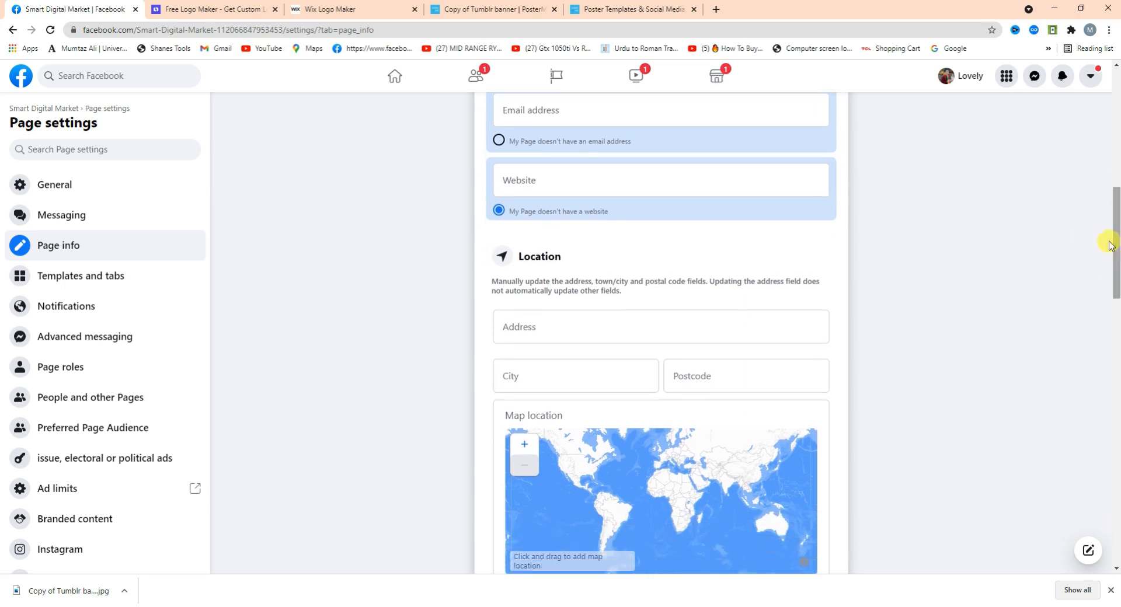
Set the Page's business hours to Always open.
{"action": "left_click_drag", "start_coordinate": [1114, 263], "coordinate": [1116, 322]}
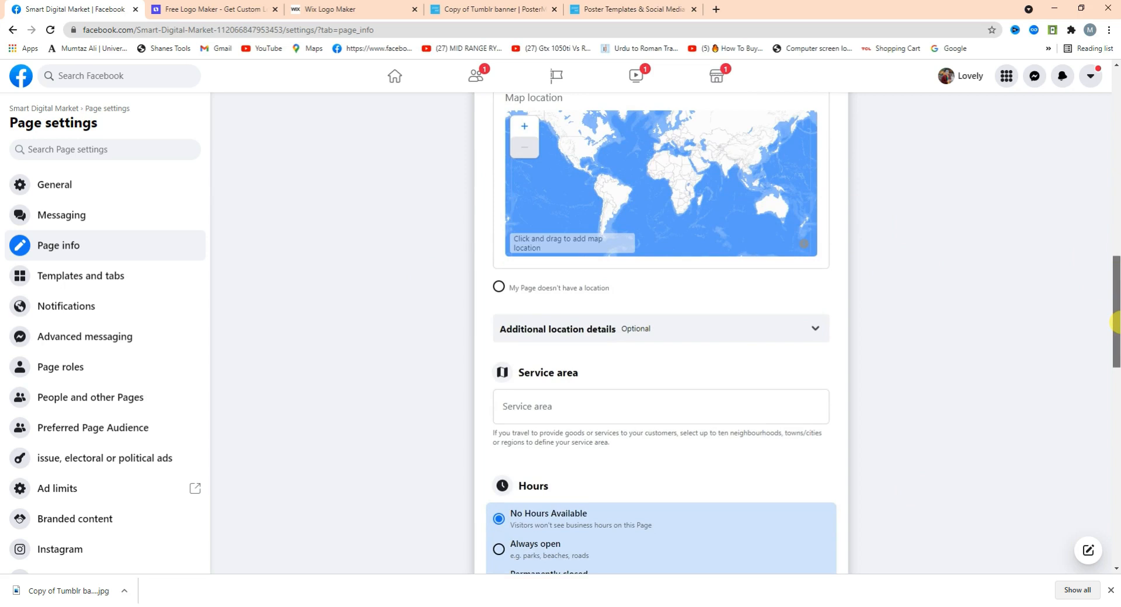
{"action": "left_click_drag", "start_coordinate": [1116, 322], "coordinate": [1115, 368]}
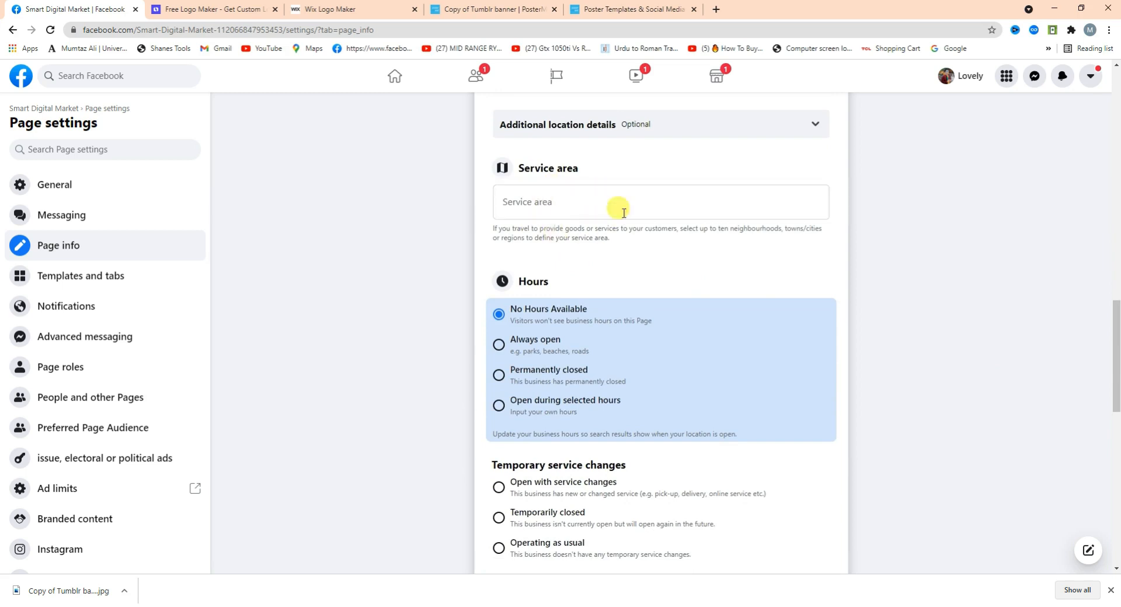
{"action": "left_click_drag", "start_coordinate": [1117, 331], "coordinate": [1117, 344]}
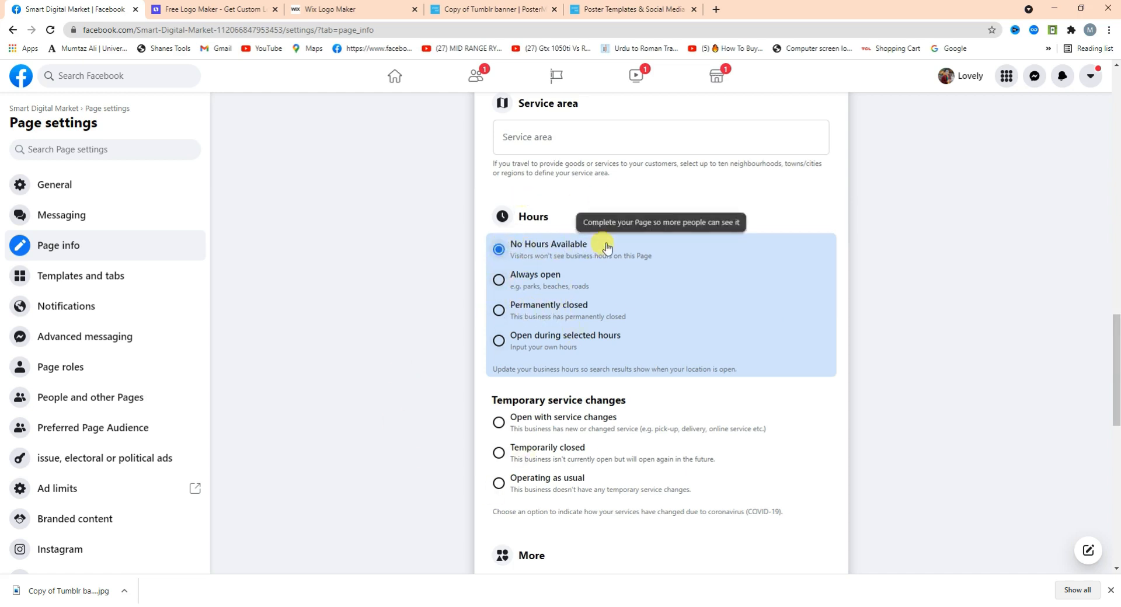
{"action": "left_click", "coordinate": [500, 280]}
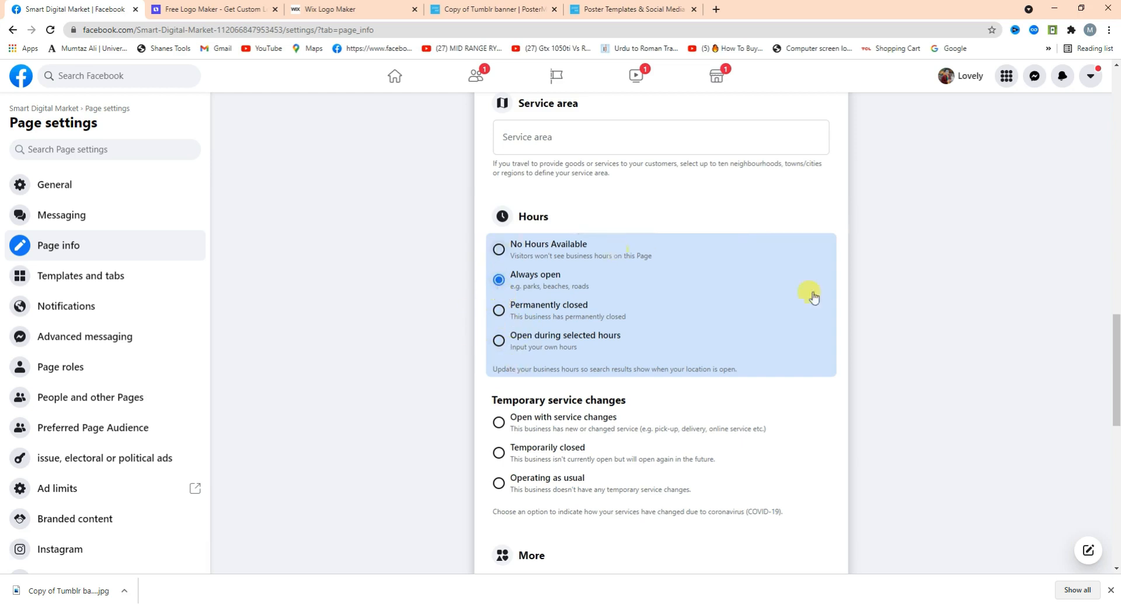
Begin entering an account username under Other Accounts.
{"action": "scroll", "coordinate": [1116, 318], "scroll_direction": "down", "scroll_amount": 3}
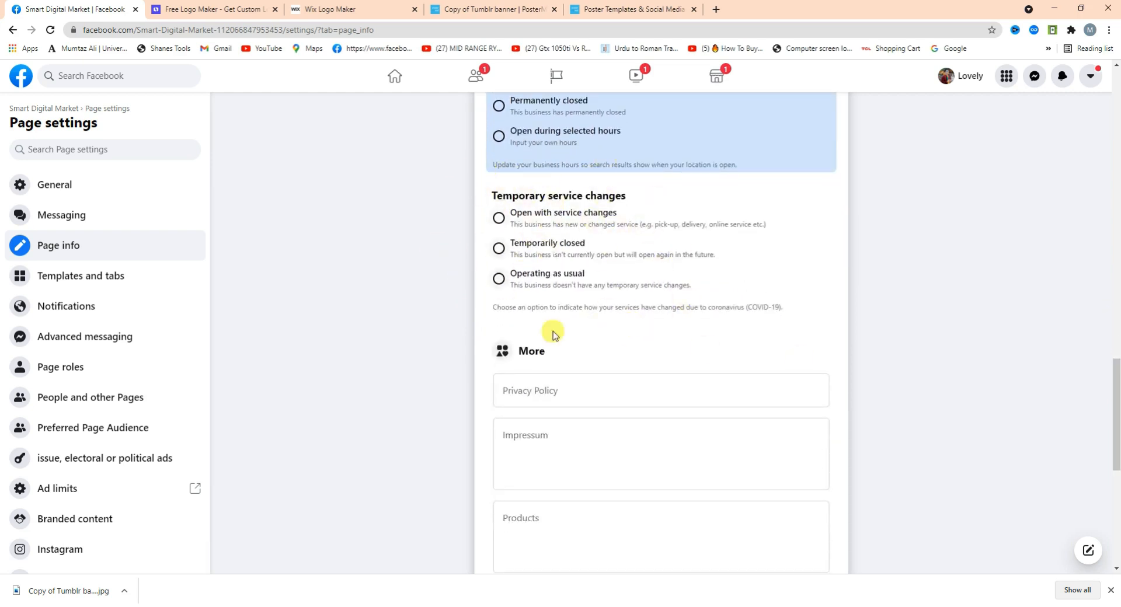
{"action": "left_click", "coordinate": [1115, 284]}
{"action": "left_click_drag", "start_coordinate": [1115, 295], "coordinate": [1115, 485]}
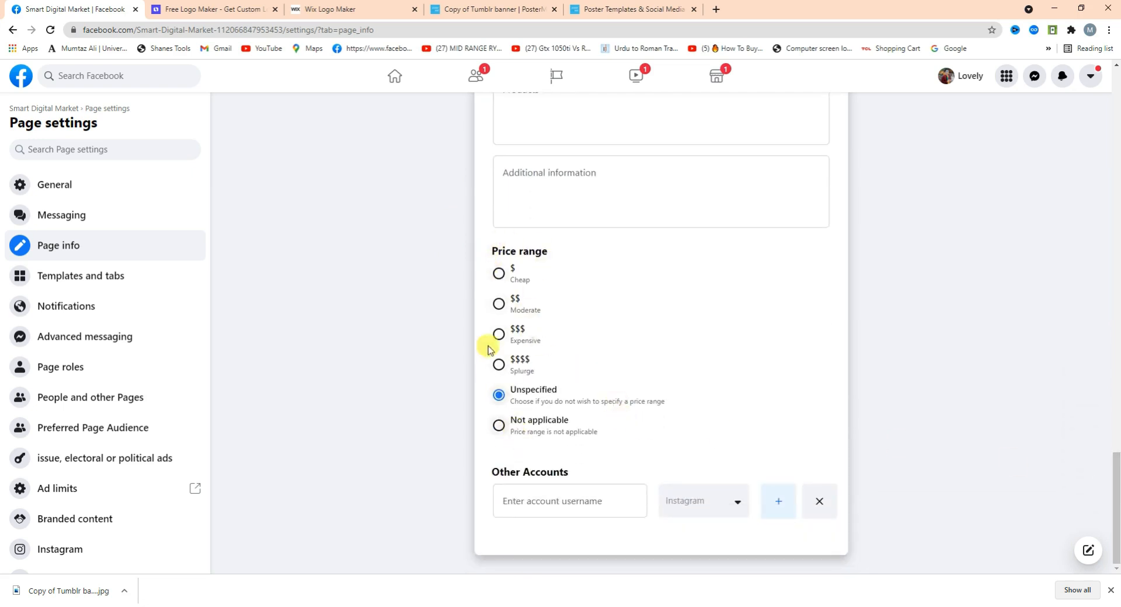
{"action": "left_click", "coordinate": [591, 505]}
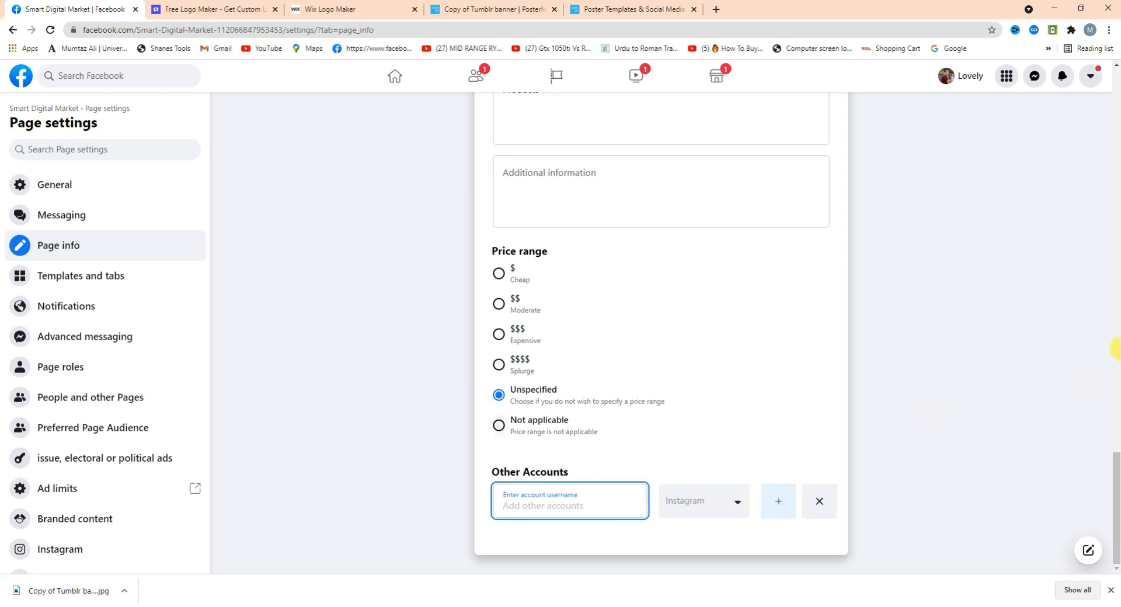
{"action": "scroll", "coordinate": [1116, 437], "scroll_direction": "up", "scroll_amount": 6}
{"action": "scroll", "coordinate": [1115, 447], "scroll_direction": "down", "scroll_amount": 4}
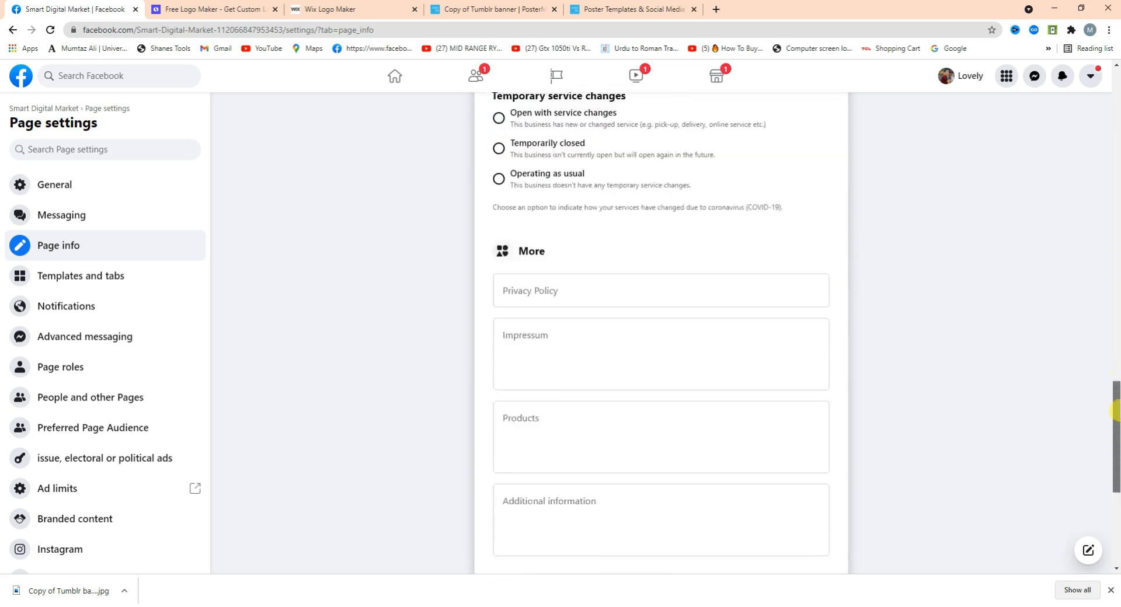
From the Messaging settings' General section, start setting up automated responses.
{"action": "left_click", "coordinate": [75, 224]}
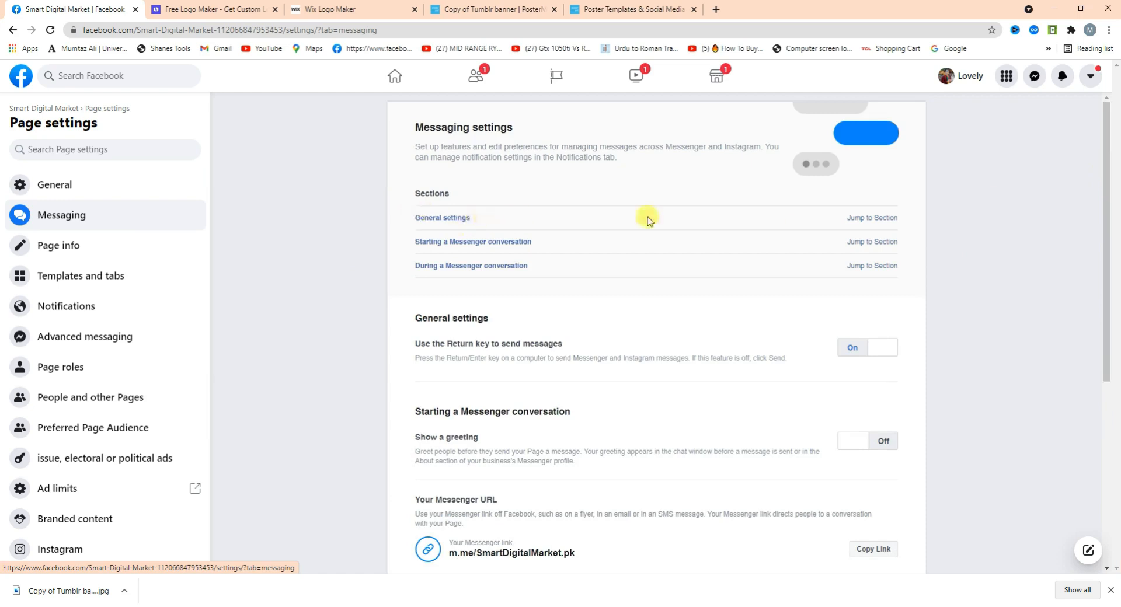
{"action": "left_click", "coordinate": [885, 219]}
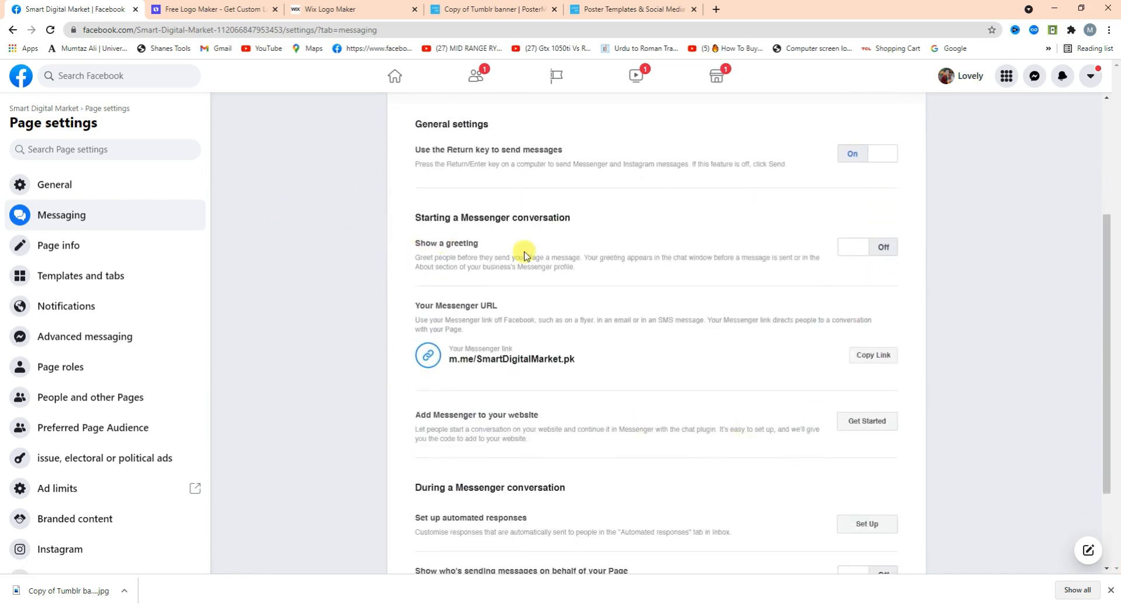
{"action": "scroll", "coordinate": [1105, 201], "scroll_direction": "up", "scroll_amount": 4}
{"action": "left_click_drag", "start_coordinate": [1104, 201], "coordinate": [1103, 421]}
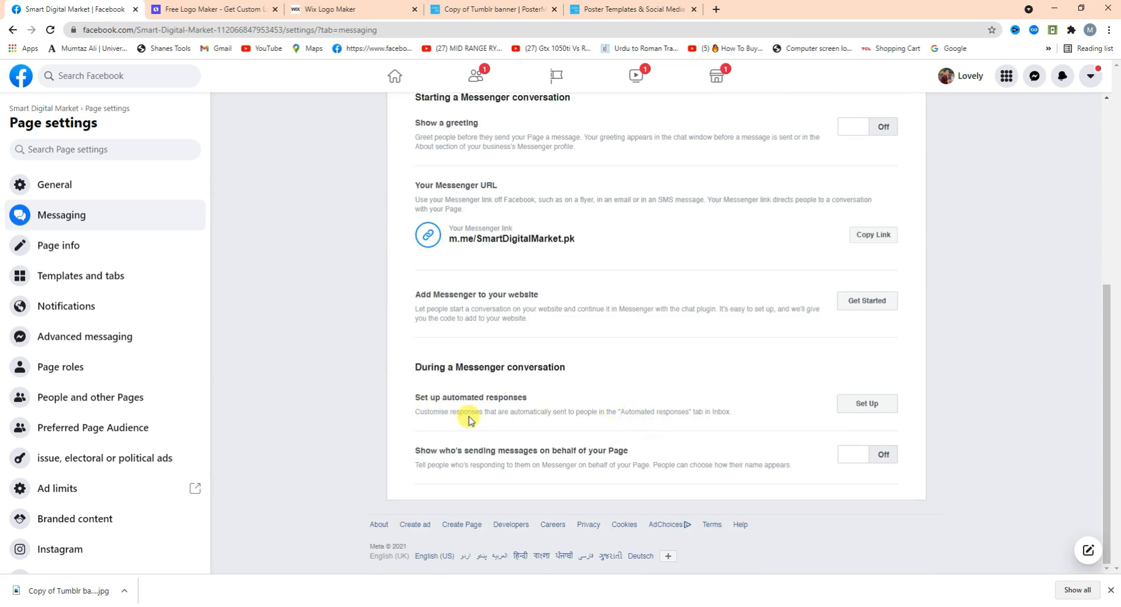
{"action": "left_click", "coordinate": [852, 405]}
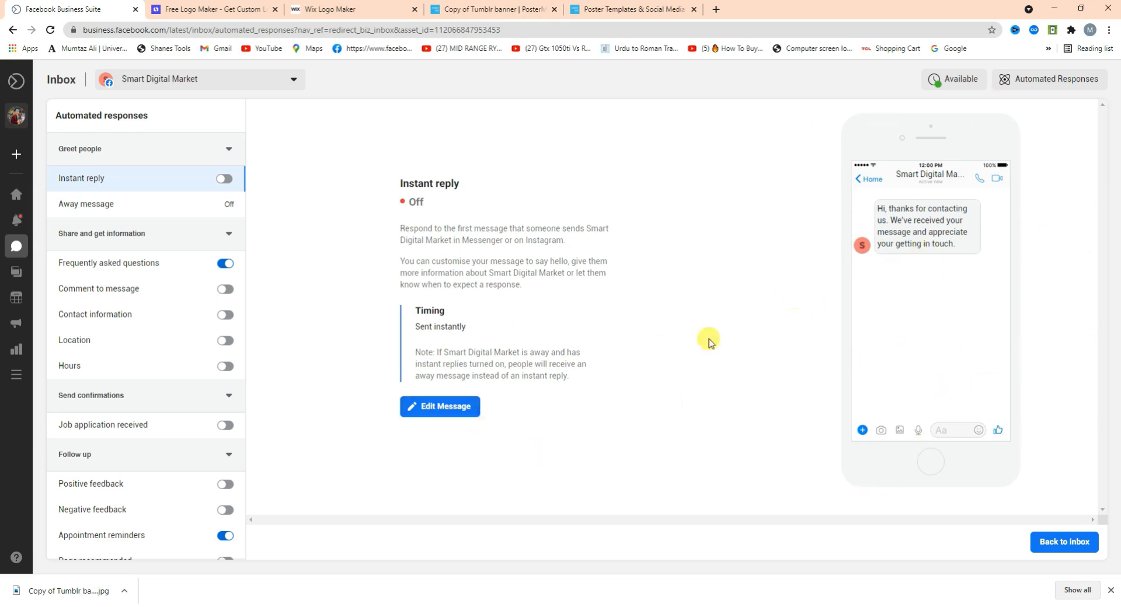
Edit the instant reply message text, then cancel and discard the changes.
{"action": "left_click", "coordinate": [435, 414]}
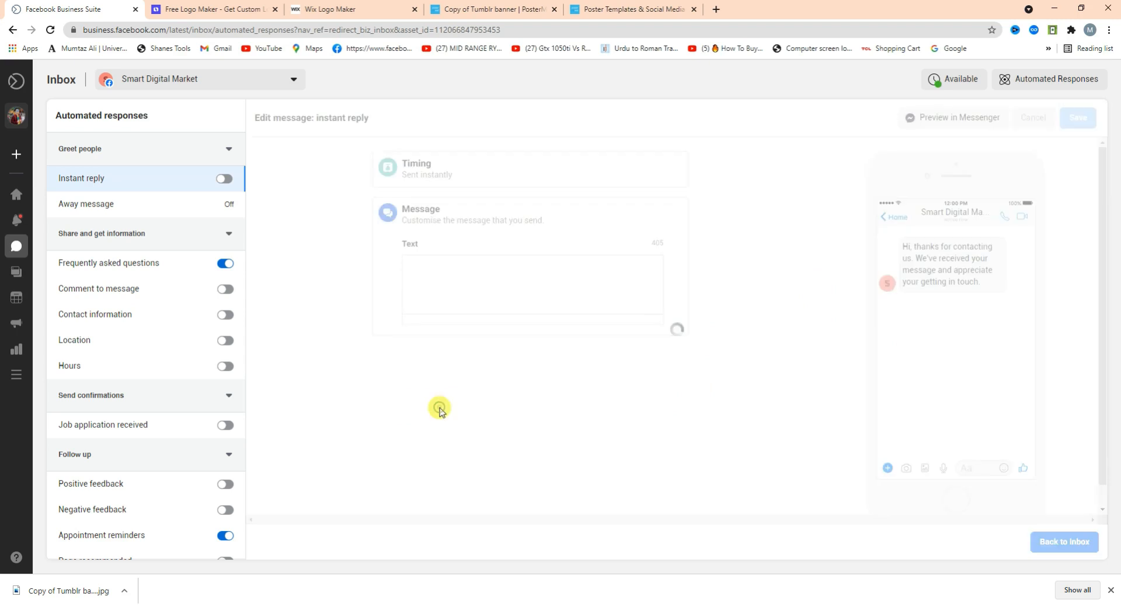
{"action": "left_click_drag", "start_coordinate": [506, 286], "coordinate": [334, 234]}
{"action": "left_click", "coordinate": [459, 280]}
{"action": "key", "text": "ctrl+a"}
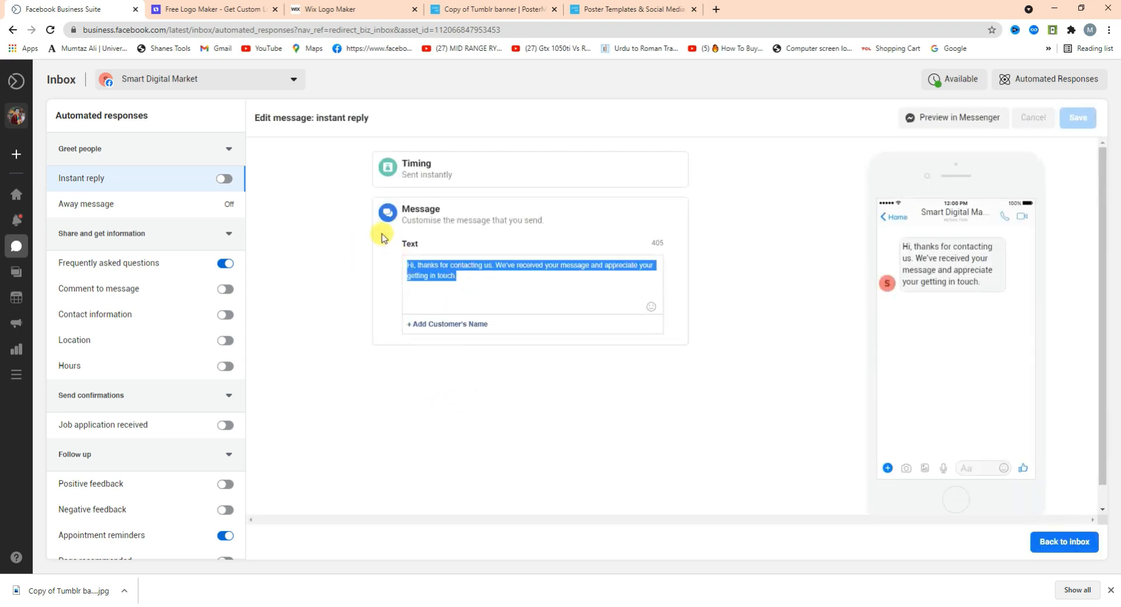
{"action": "type", "text": "dshfkjdhdkjfdd"}
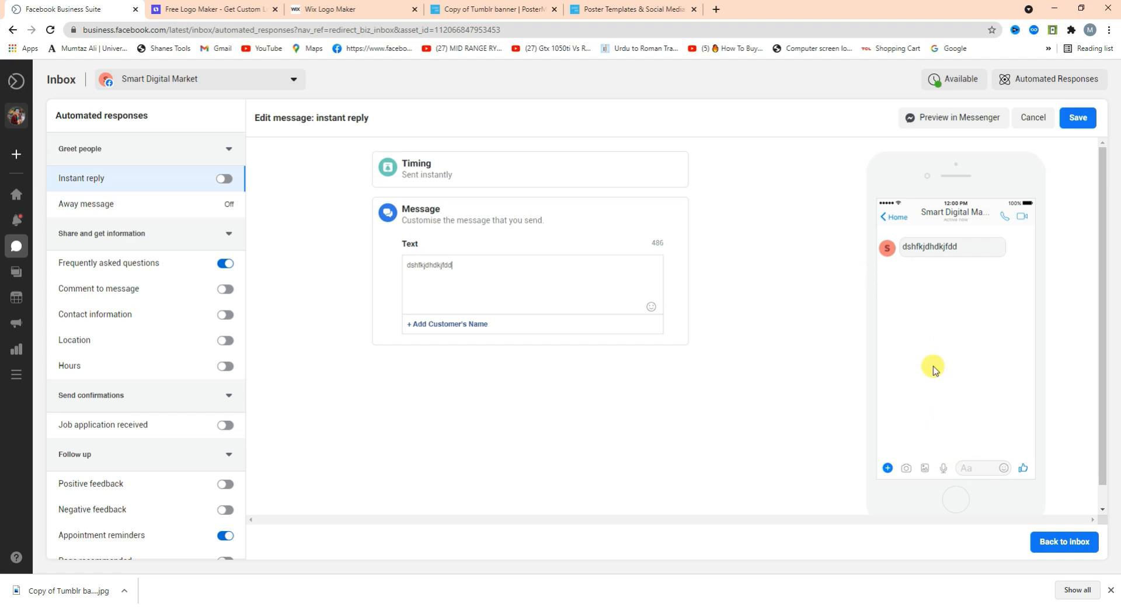
{"action": "left_click_drag", "start_coordinate": [466, 265], "coordinate": [132, 287]}
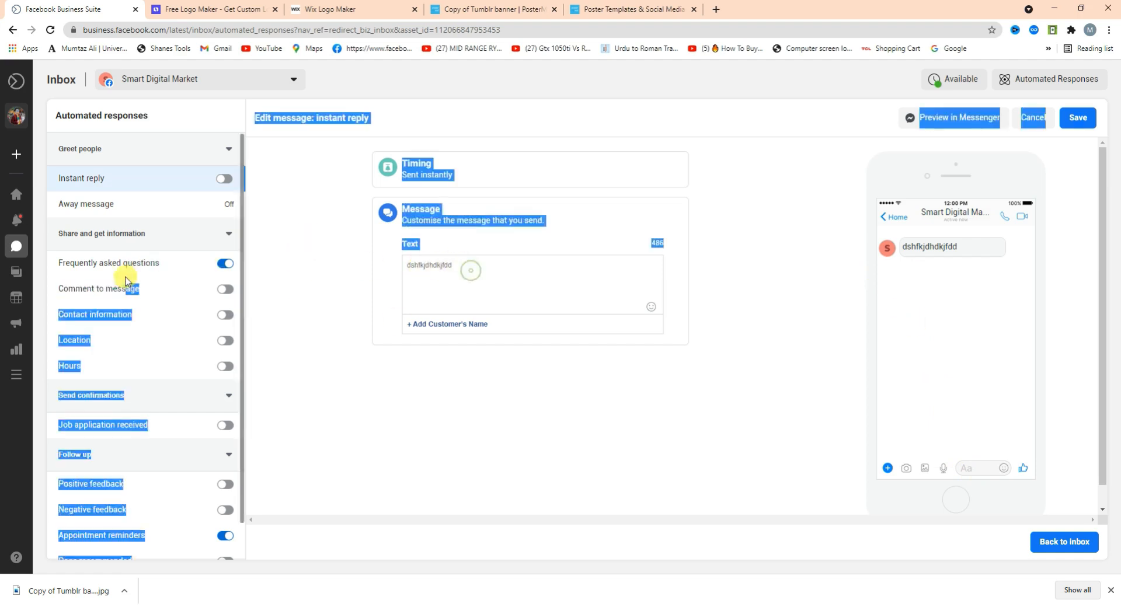
{"action": "left_click", "coordinate": [463, 264]}
{"action": "key", "text": "ctrl+a"}
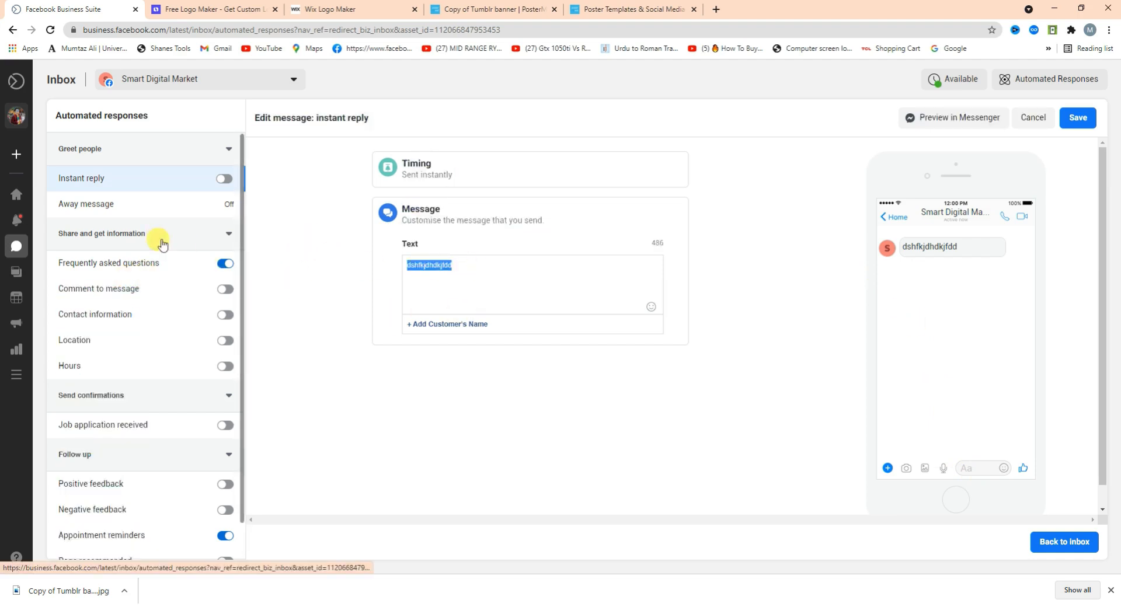
{"action": "type", "text": "A"}
{"action": "key", "text": "BackSpace"}
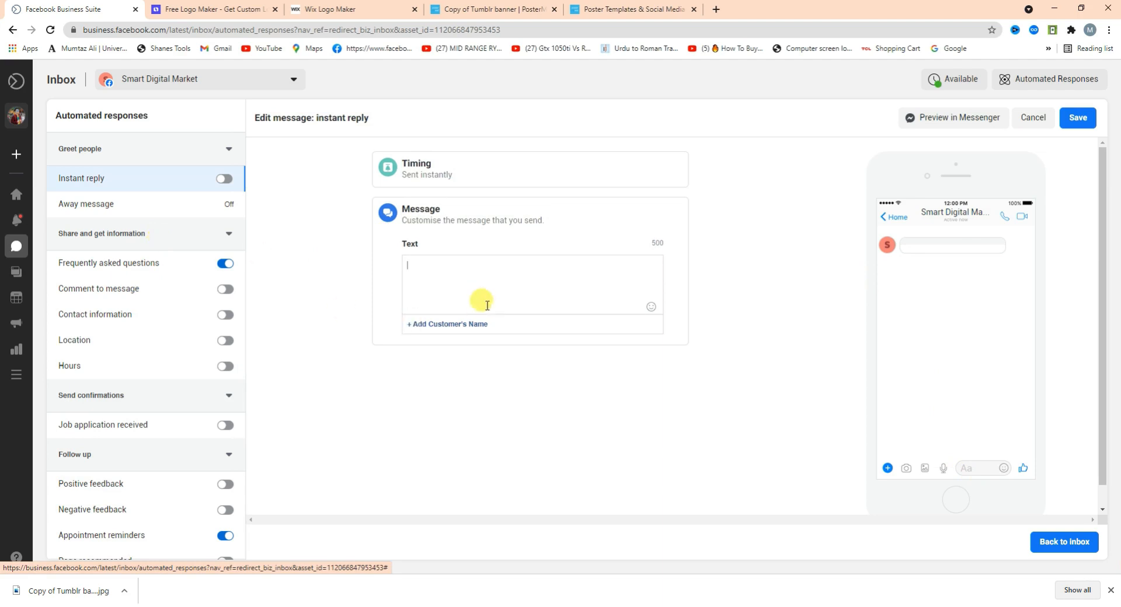
{"action": "left_click", "coordinate": [443, 370]}
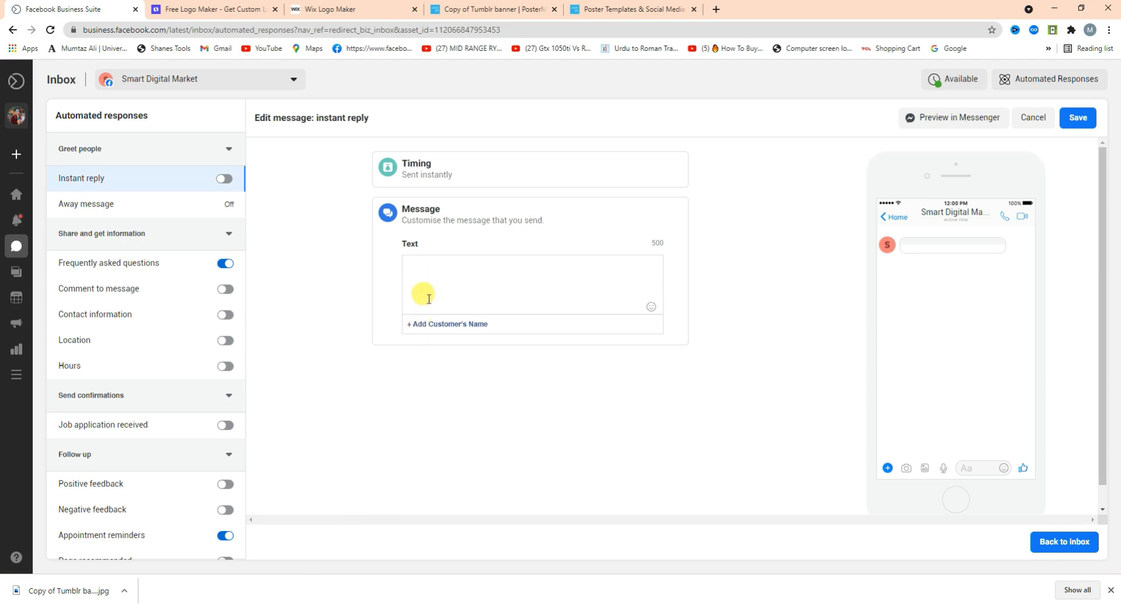
{"action": "left_click", "coordinate": [1033, 122]}
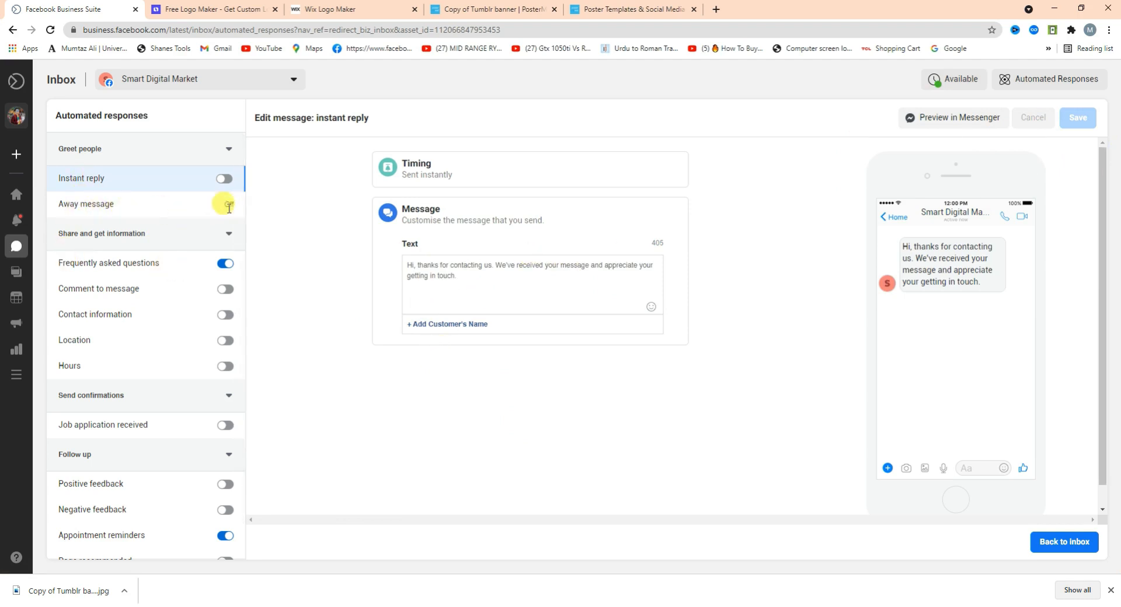
Turn on the Comment to message, Positive feedback and Page recommended responses.
{"action": "left_click", "coordinate": [121, 209]}
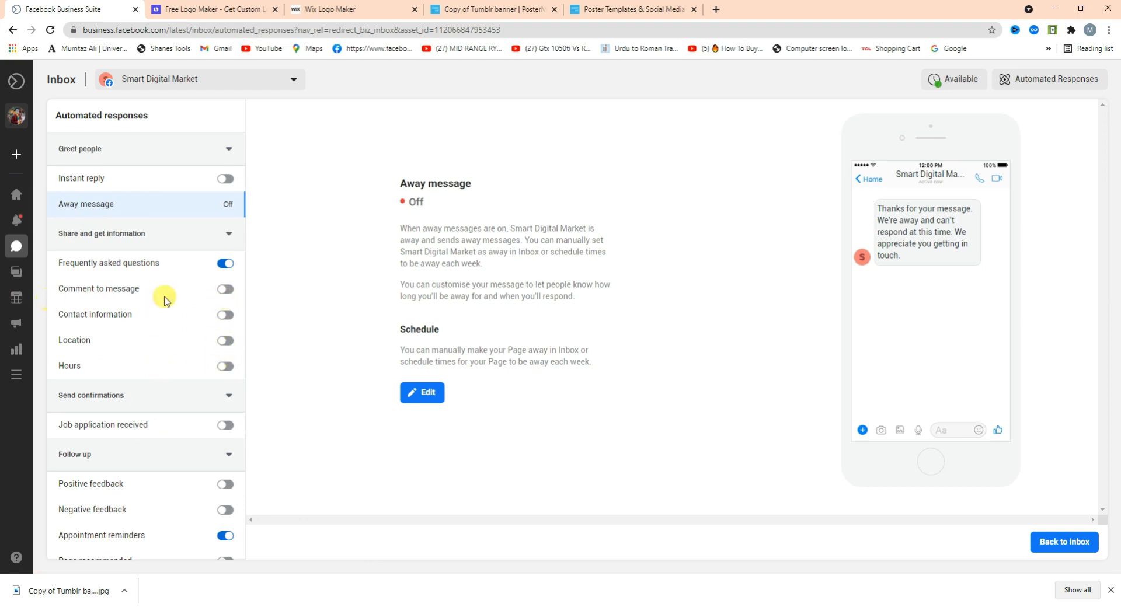
{"action": "left_click", "coordinate": [225, 295]}
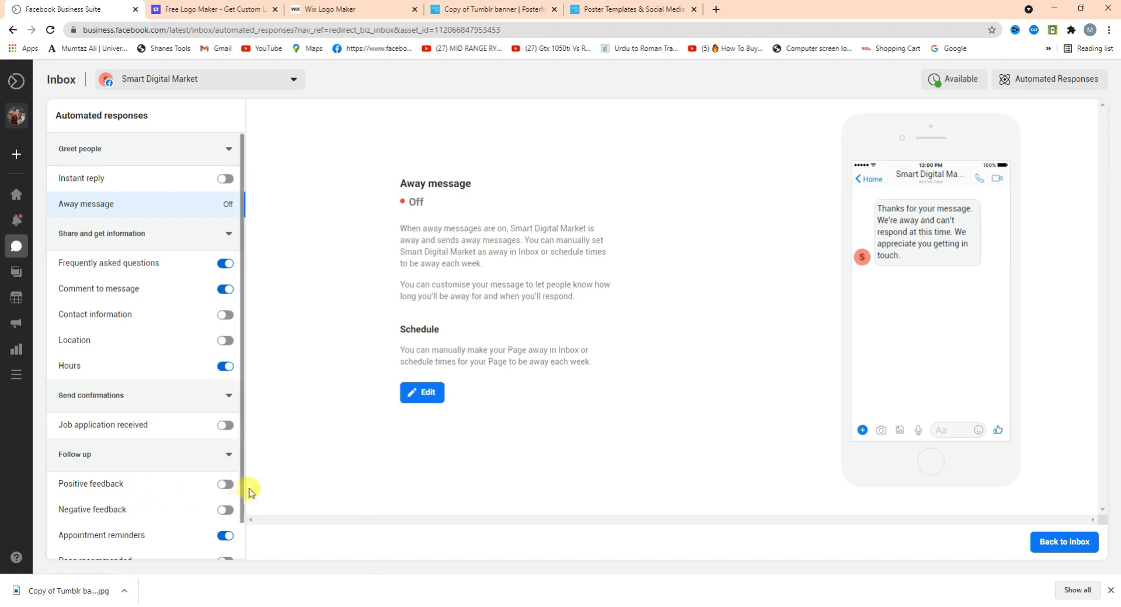
{"action": "scroll", "coordinate": [243, 473], "scroll_direction": "down", "scroll_amount": 1}
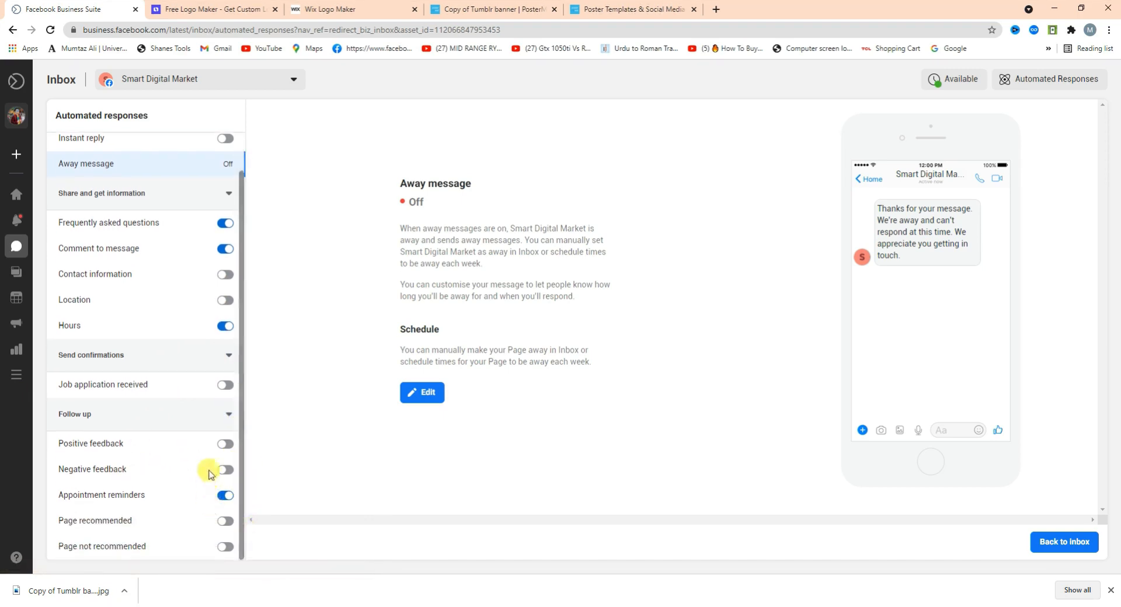
{"action": "left_click", "coordinate": [222, 442]}
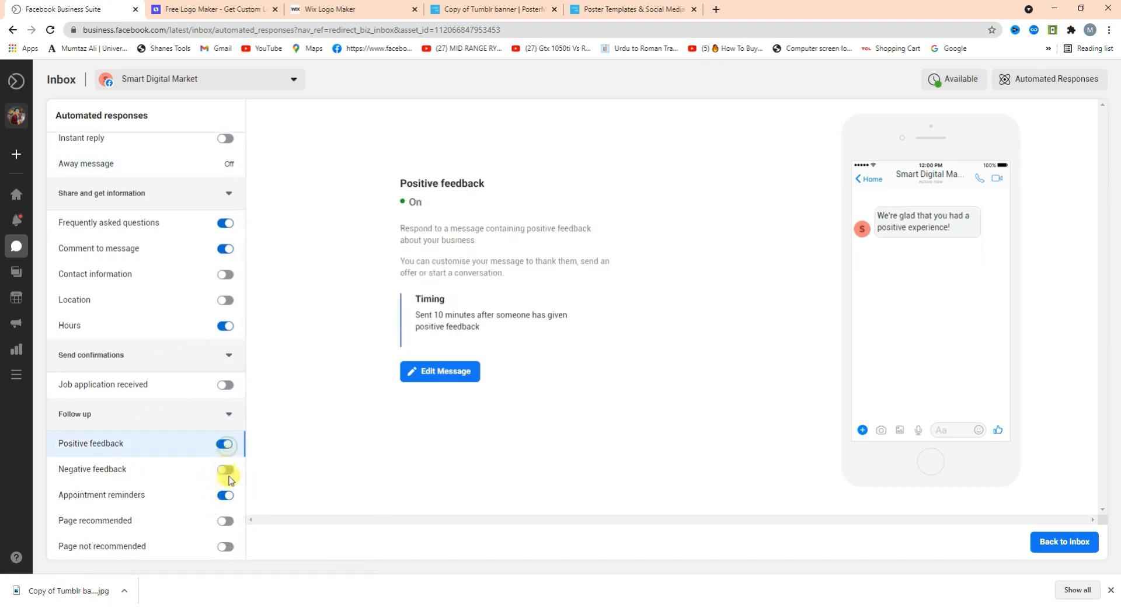
{"action": "left_click", "coordinate": [225, 472]}
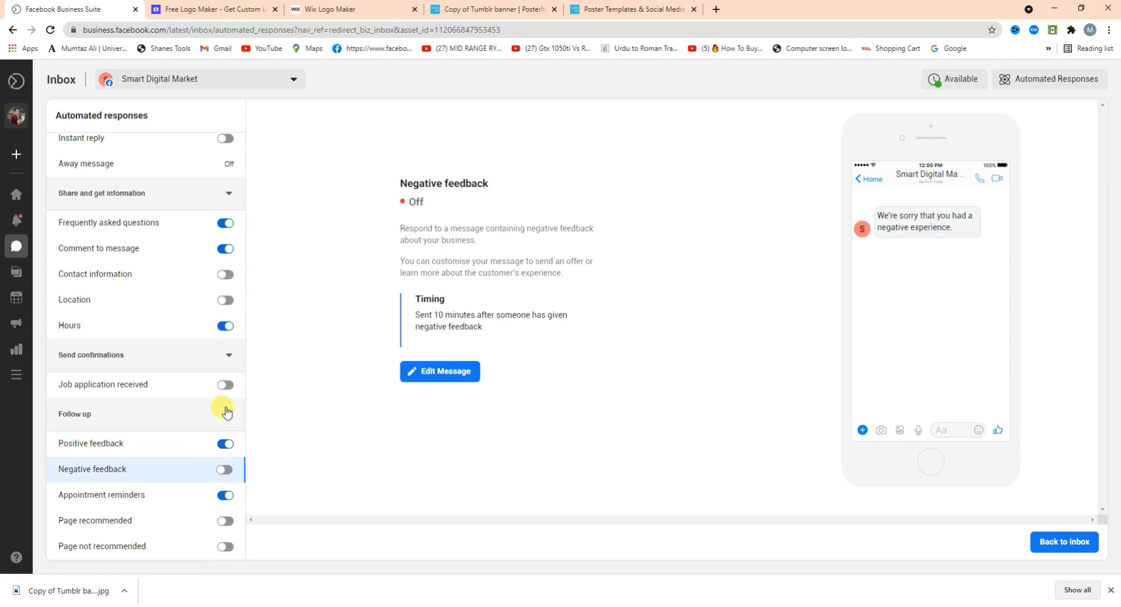
{"action": "left_click", "coordinate": [226, 522]}
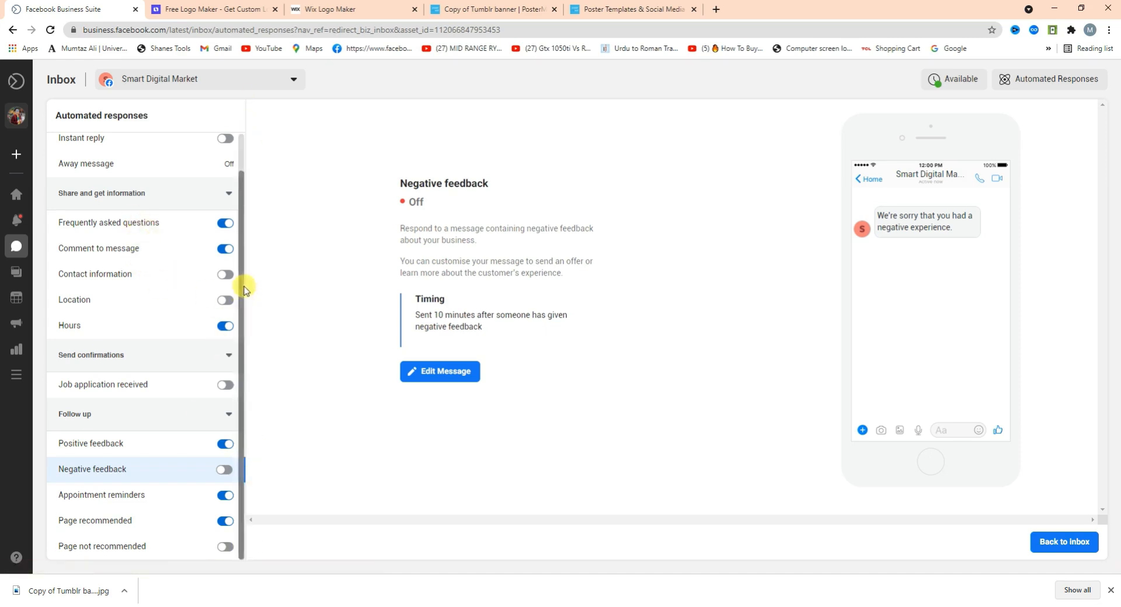
{"action": "left_click_drag", "start_coordinate": [243, 283], "coordinate": [244, 159]}
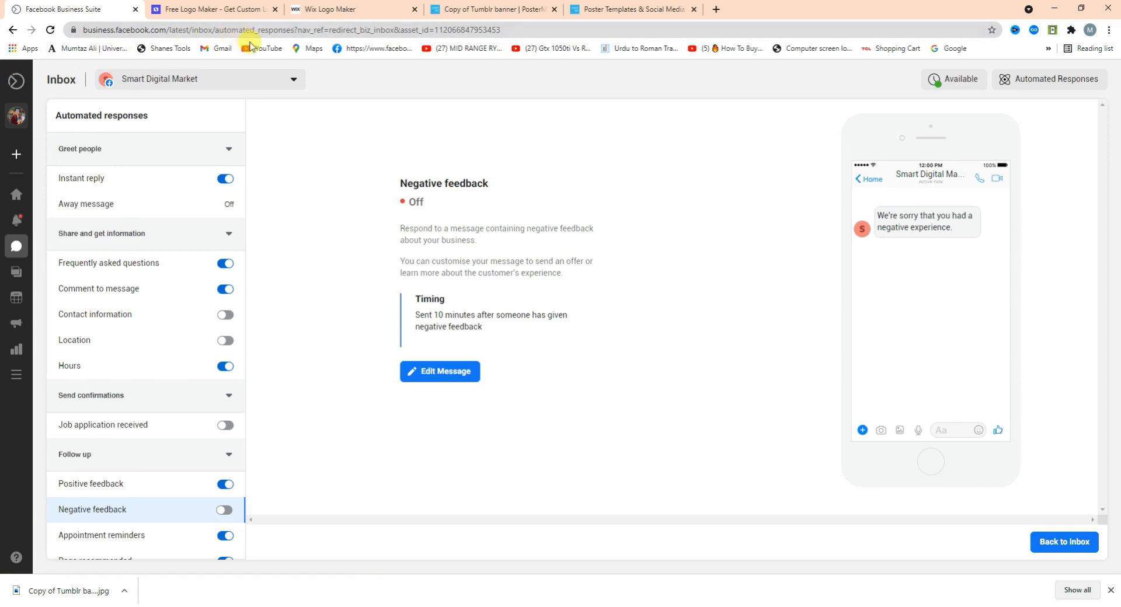
{"action": "mouse_move", "coordinate": [16, 325]}
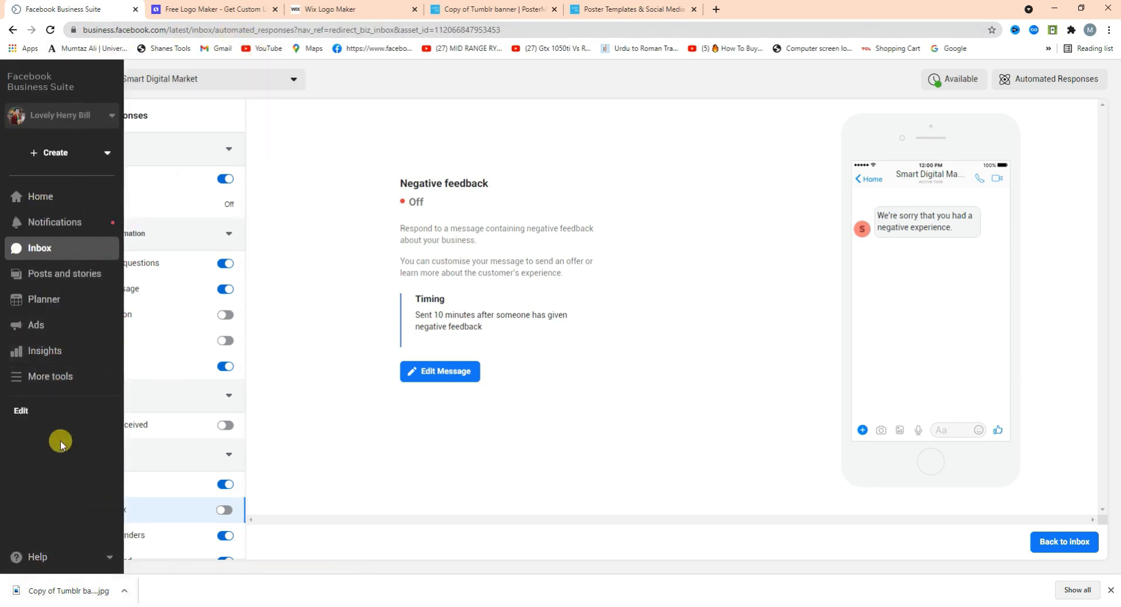
Open Smart Digital Market's Page settings in a new tab from the More tools menu.
{"action": "left_click", "coordinate": [76, 379]}
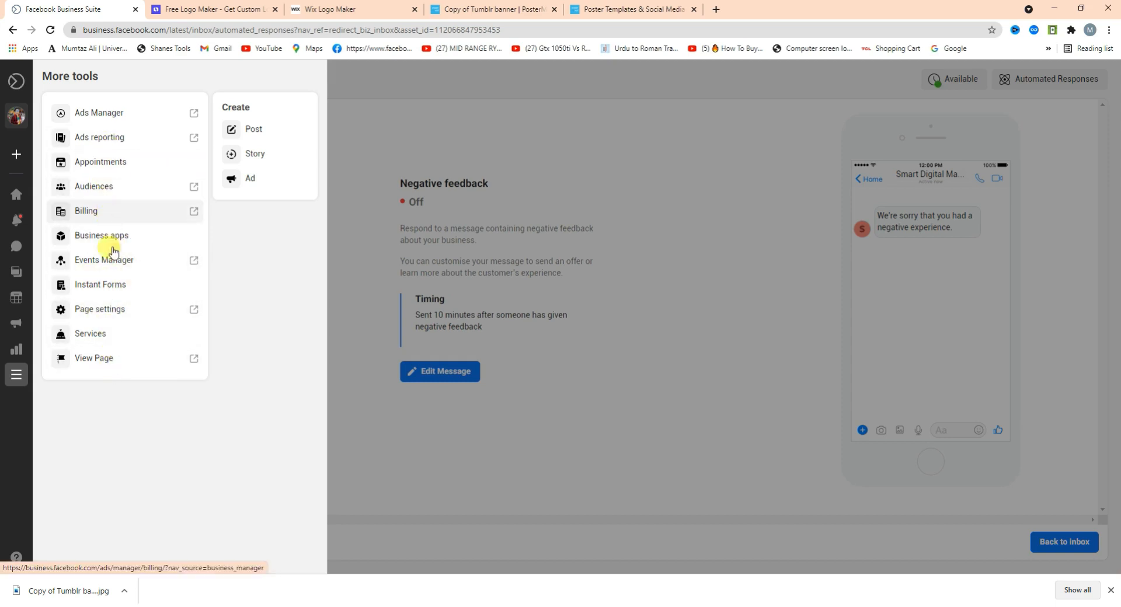
{"action": "left_click", "coordinate": [105, 310]}
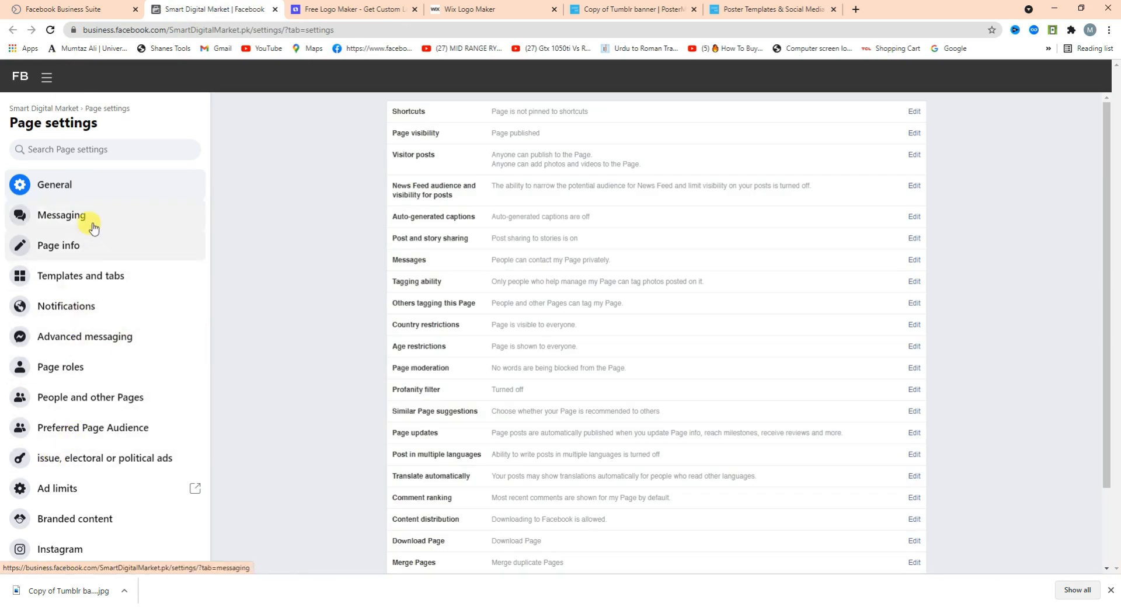
Look through the General Page settings, then show Page roles with its single Admin.
{"action": "left_click", "coordinate": [100, 191]}
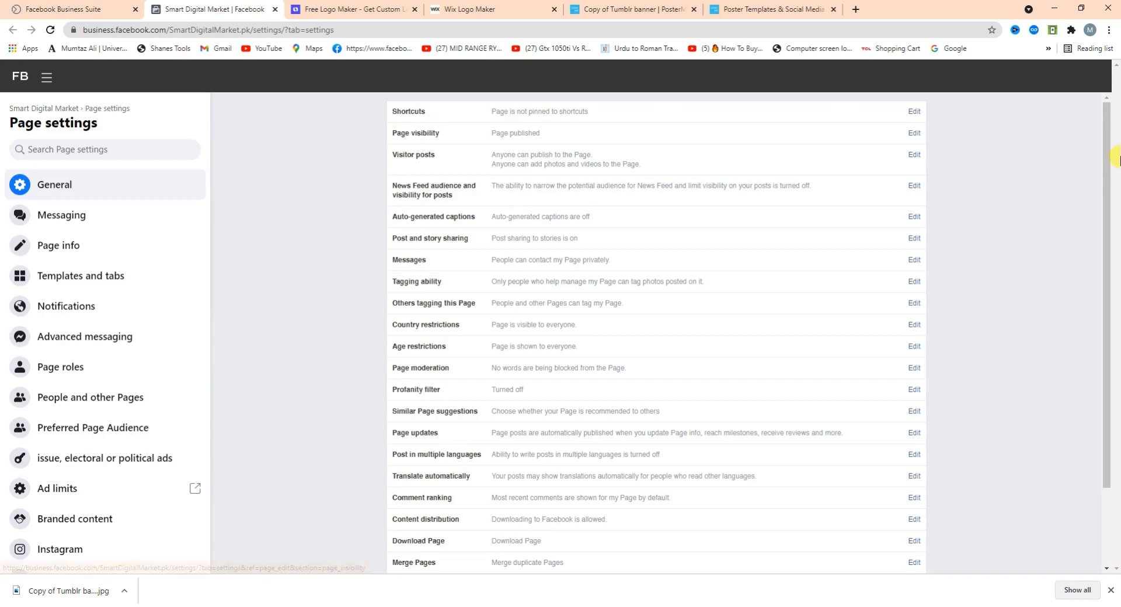
{"action": "left_click_drag", "start_coordinate": [1110, 157], "coordinate": [1115, 288]}
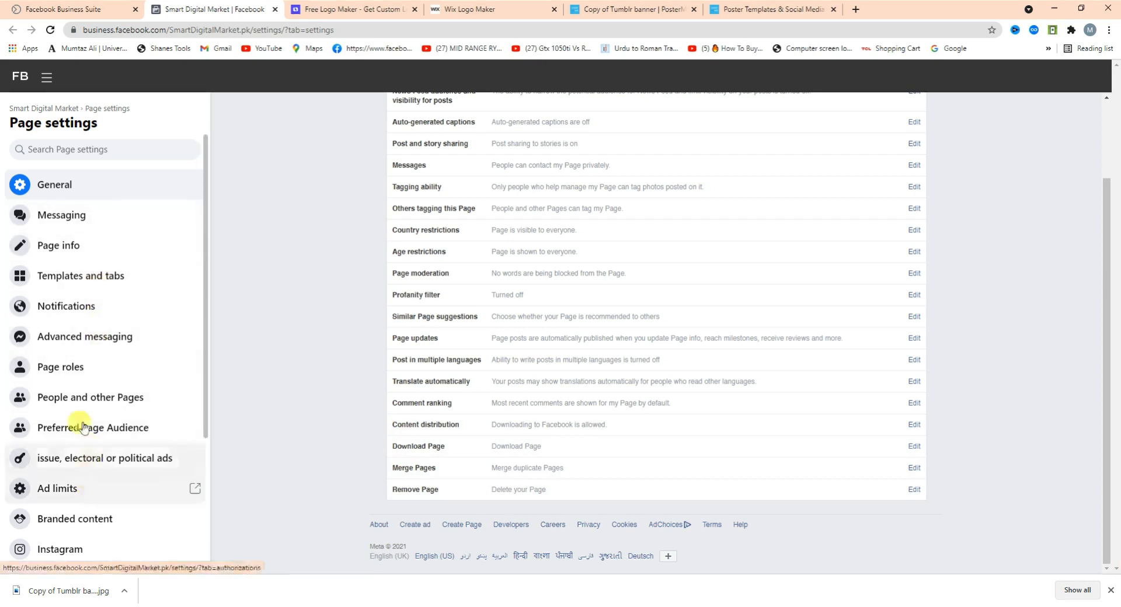
{"action": "left_click", "coordinate": [85, 381]}
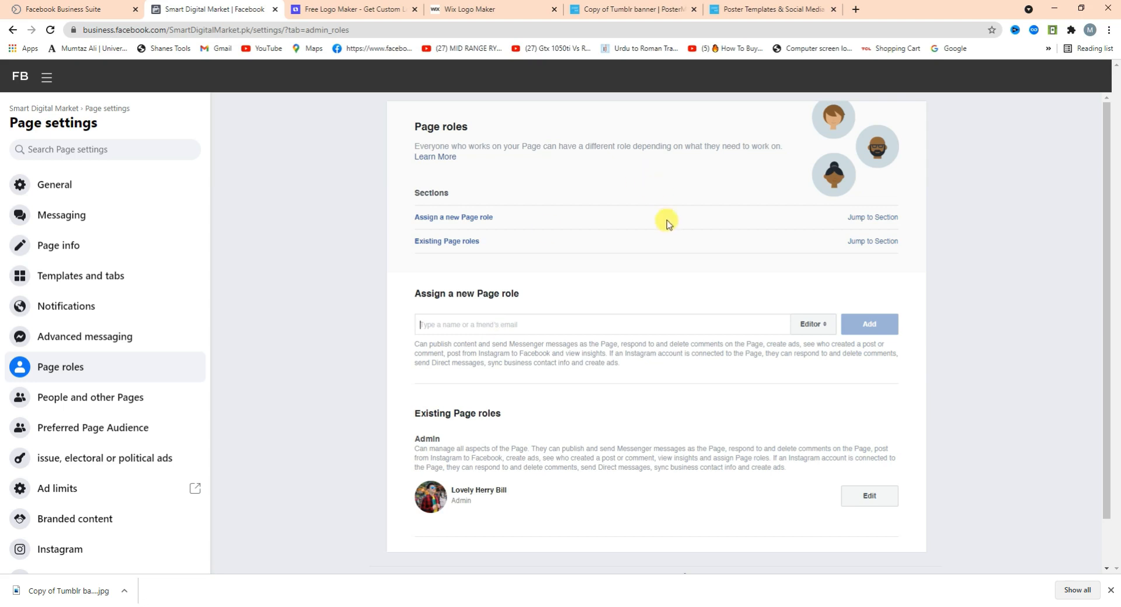
{"action": "left_click", "coordinate": [811, 325]}
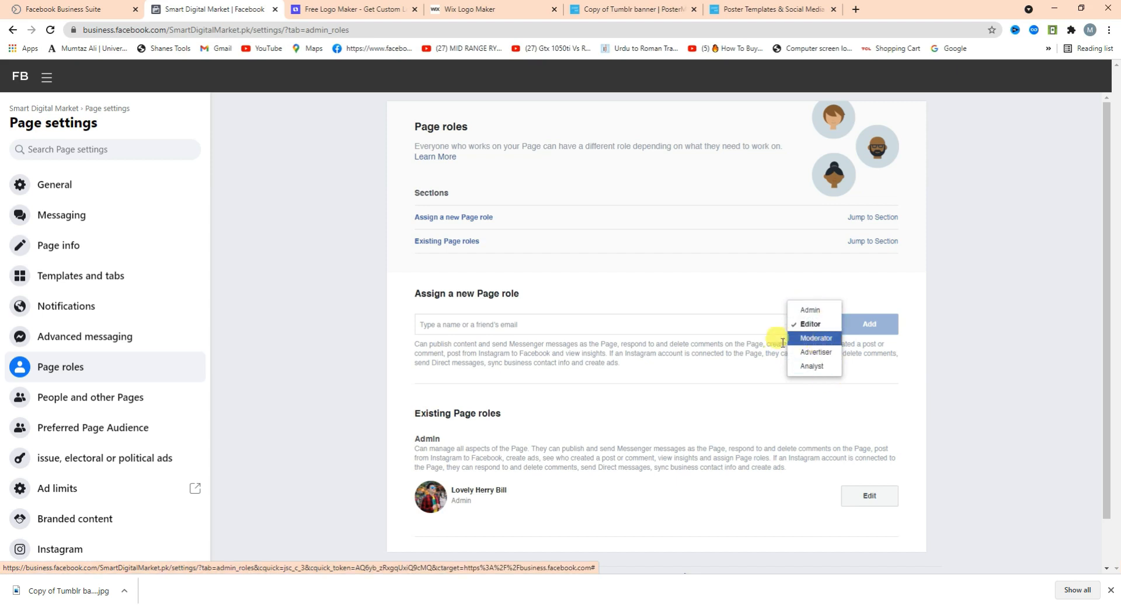
{"action": "left_click", "coordinate": [817, 339]}
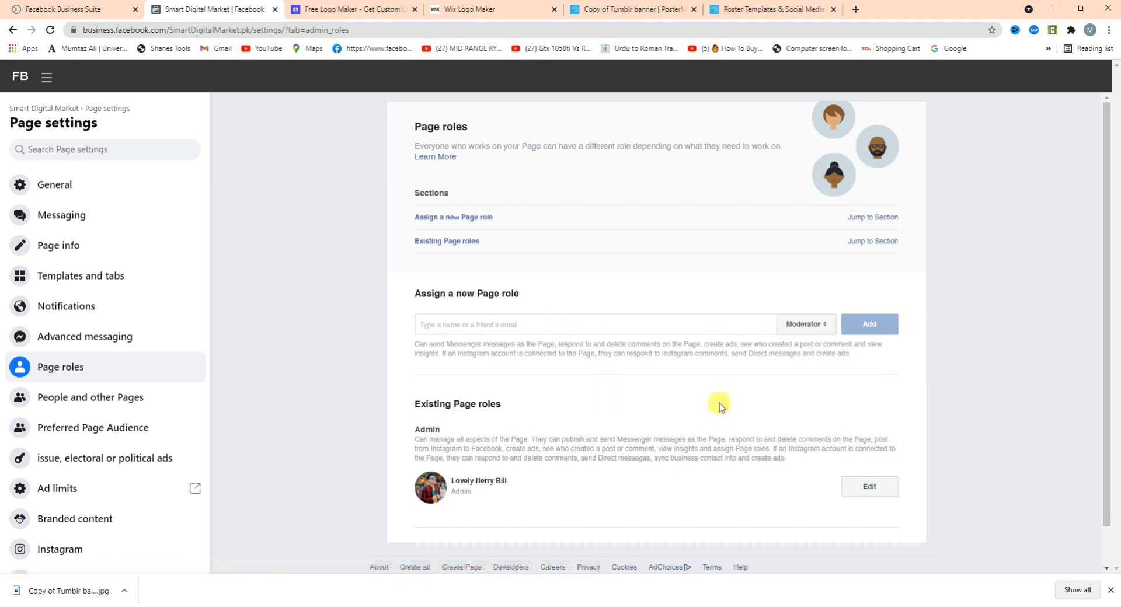
{"action": "triple_click", "coordinate": [412, 350]}
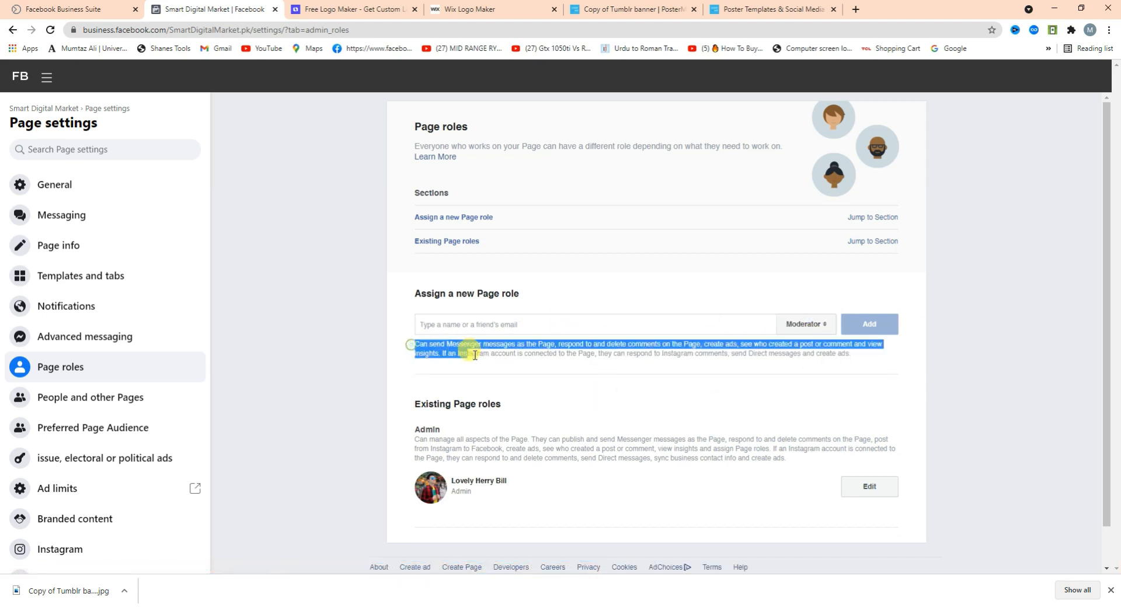
{"action": "left_click", "coordinate": [603, 380]}
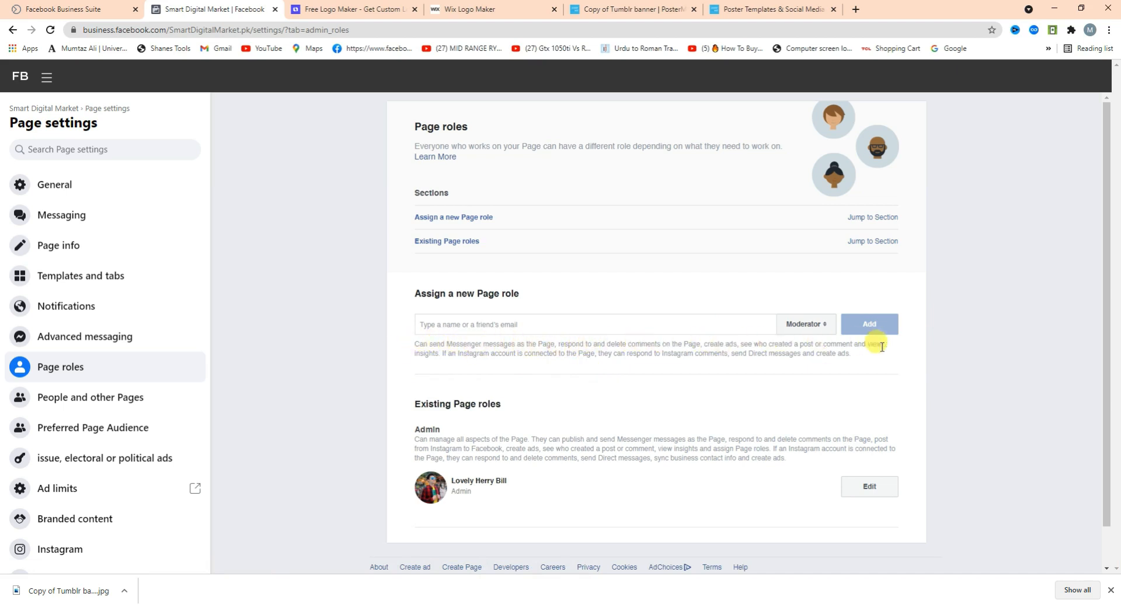
{"action": "left_click", "coordinate": [795, 326]}
{"action": "left_click", "coordinate": [799, 352]}
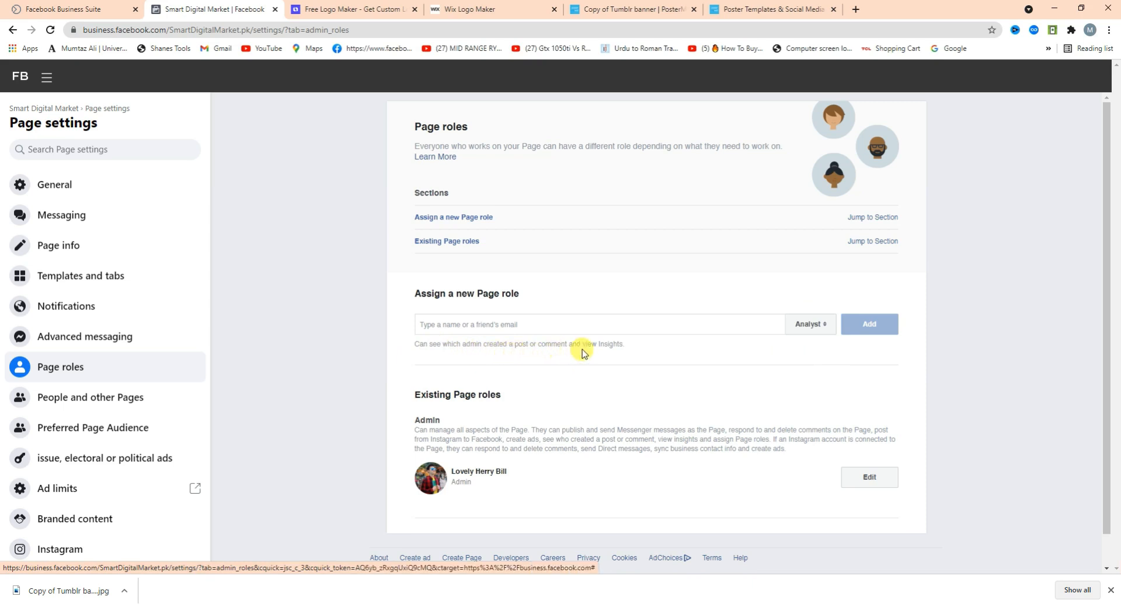
{"action": "left_click_drag", "start_coordinate": [440, 345], "coordinate": [620, 347]}
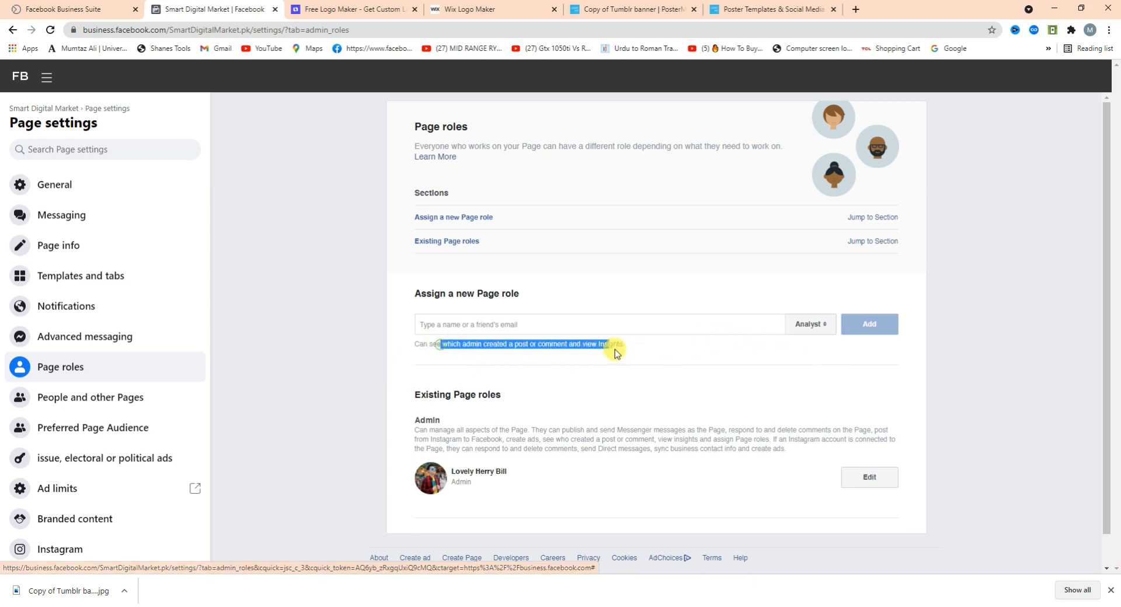
{"action": "left_click", "coordinate": [809, 325]}
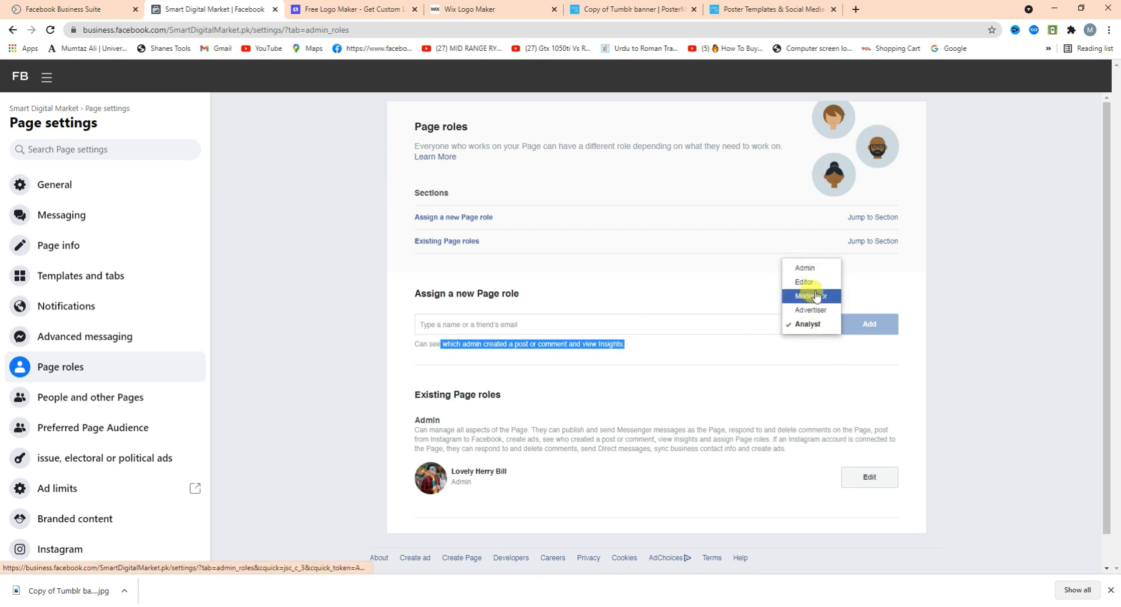
{"action": "left_click", "coordinate": [805, 268]}
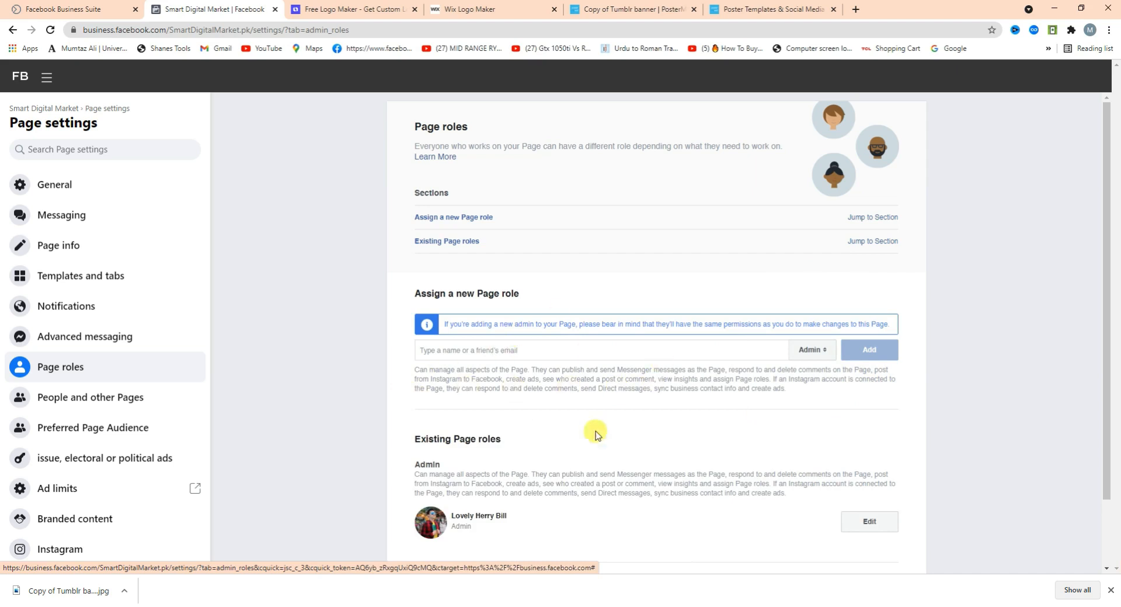
{"action": "left_click", "coordinate": [799, 353]}
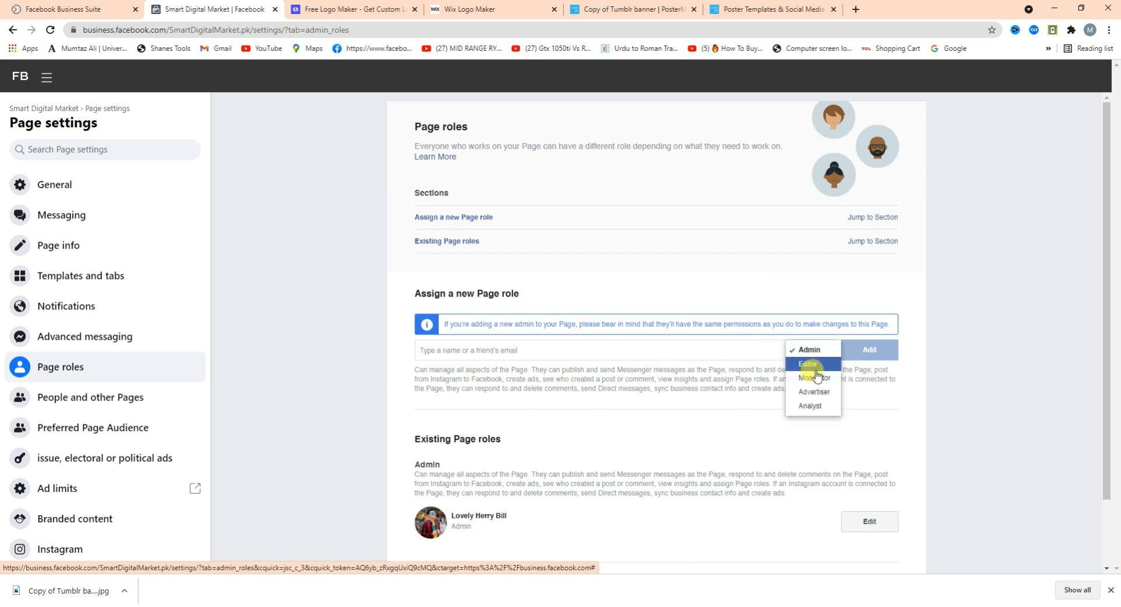
{"action": "left_click", "coordinate": [814, 374]}
{"action": "left_click_drag", "start_coordinate": [418, 345], "coordinate": [656, 350]}
{"action": "left_click", "coordinate": [681, 375]}
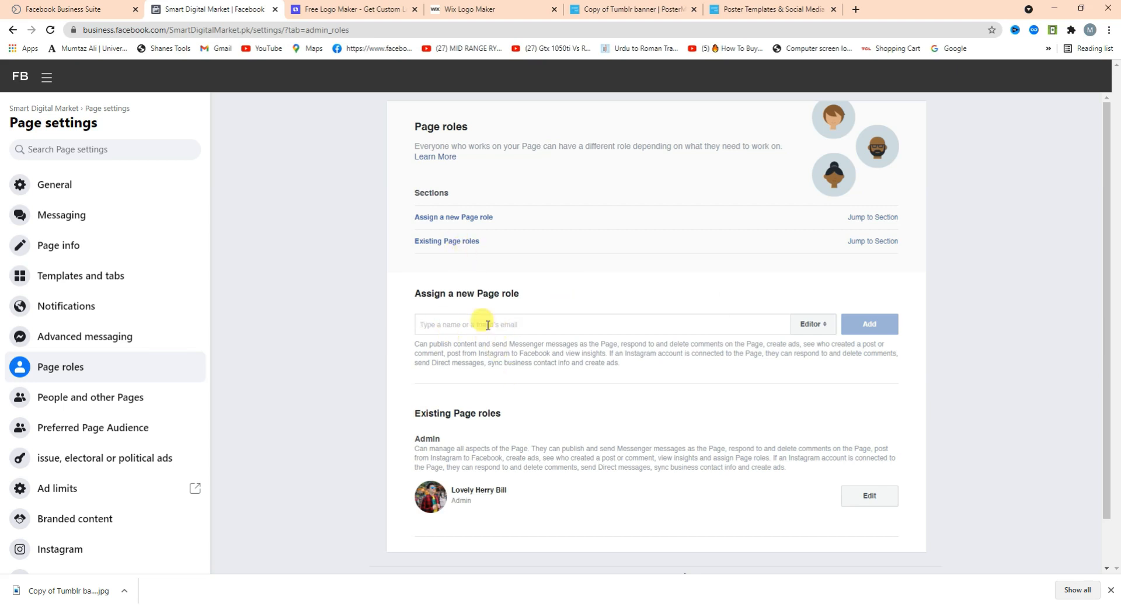
{"action": "left_click", "coordinate": [783, 331]}
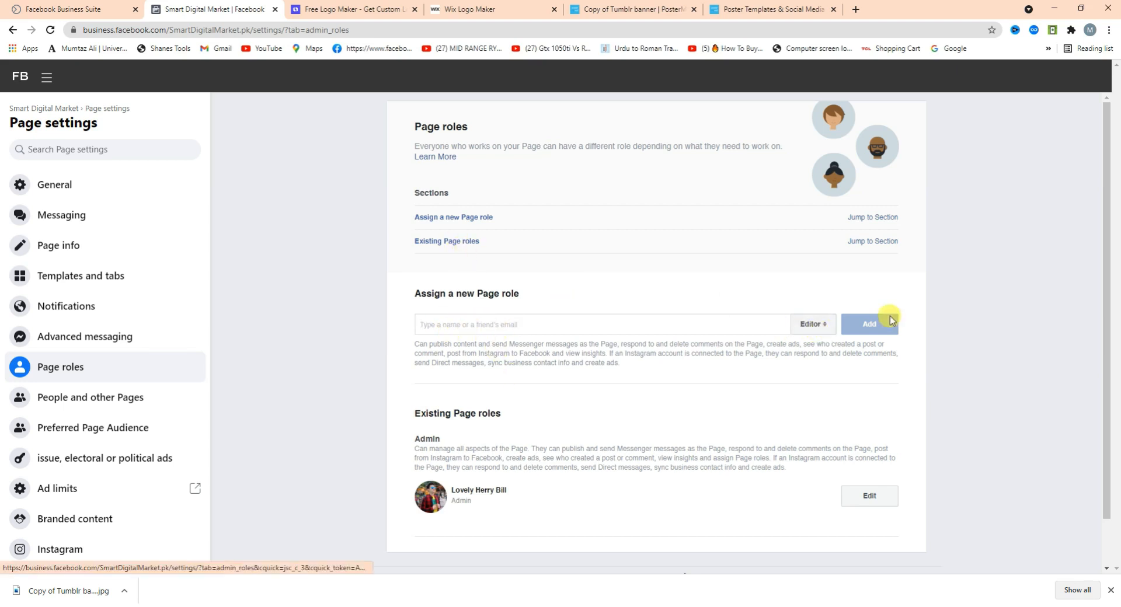
{"action": "scroll", "coordinate": [1114, 353], "scroll_direction": "down", "scroll_amount": 1}
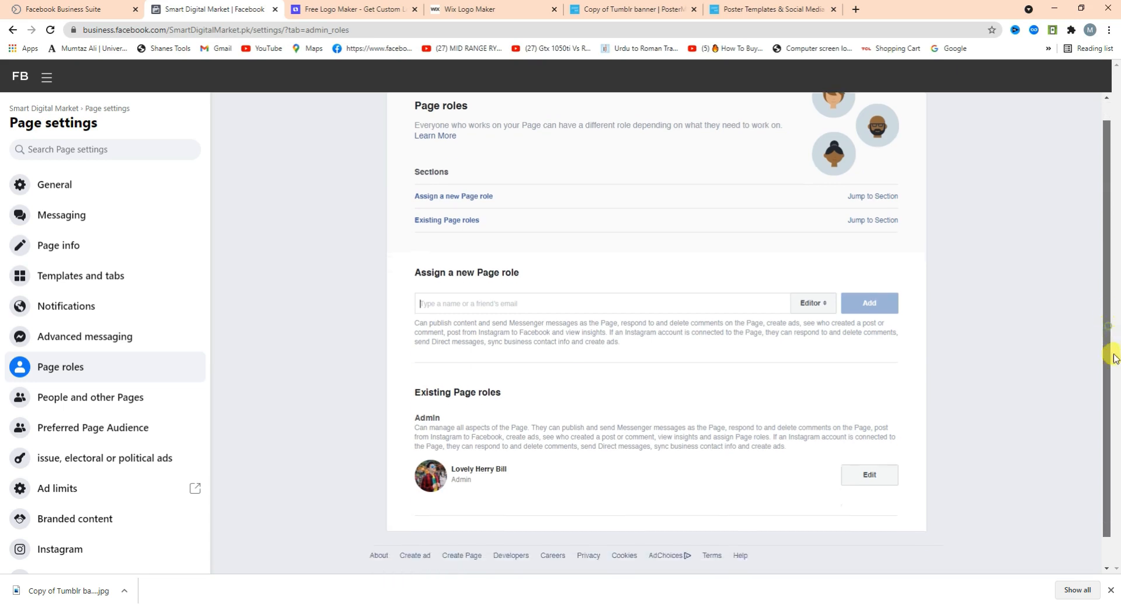
{"action": "scroll", "coordinate": [1114, 358], "scroll_direction": "down", "scroll_amount": 1}
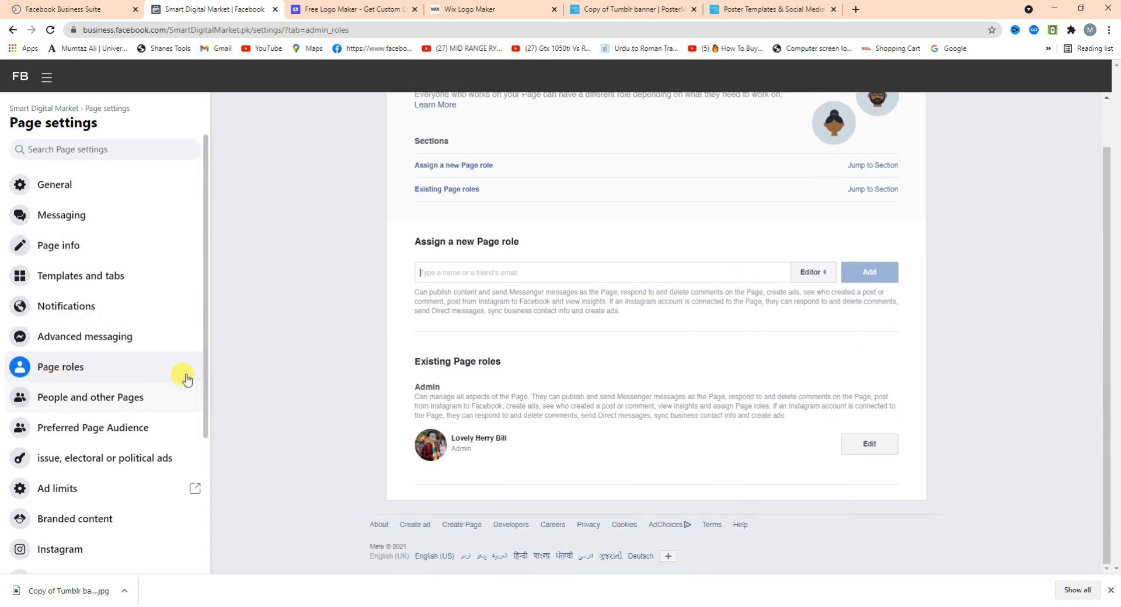
{"action": "left_click_drag", "start_coordinate": [205, 375], "coordinate": [211, 488]}
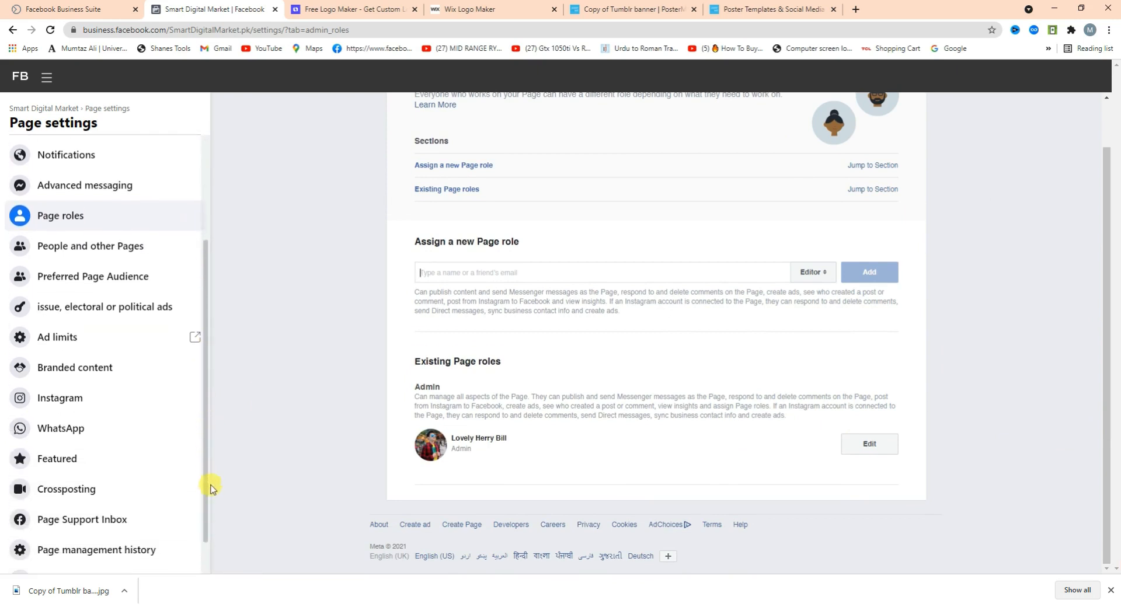
{"action": "scroll", "coordinate": [138, 465], "scroll_direction": "down", "scroll_amount": 1}
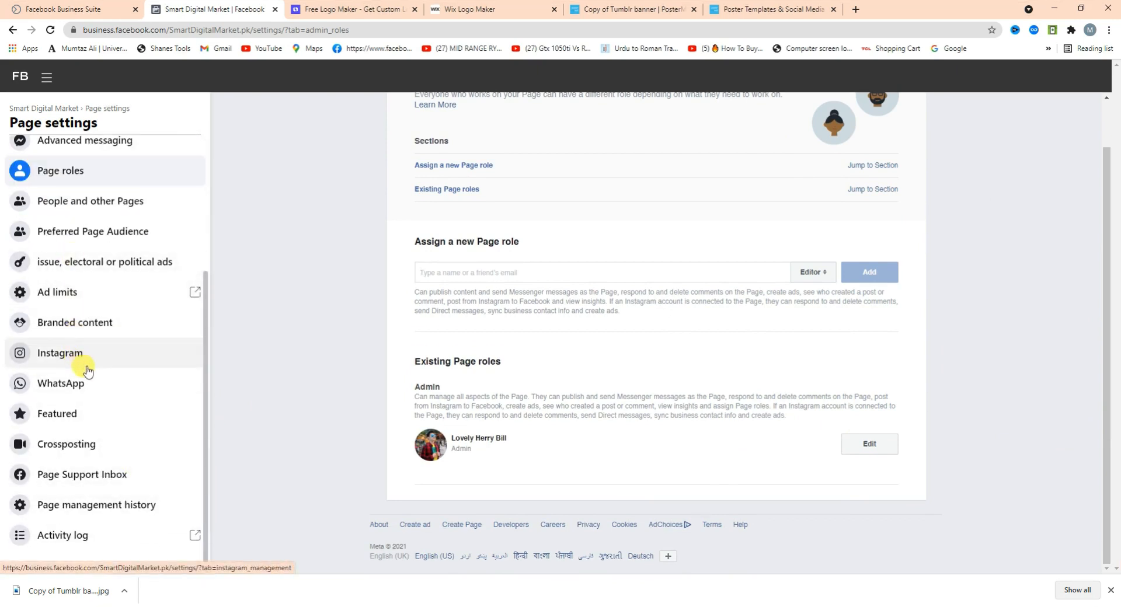
Open the Page's WhatsApp connection settings and scroll through the options.
{"action": "left_click", "coordinate": [134, 390]}
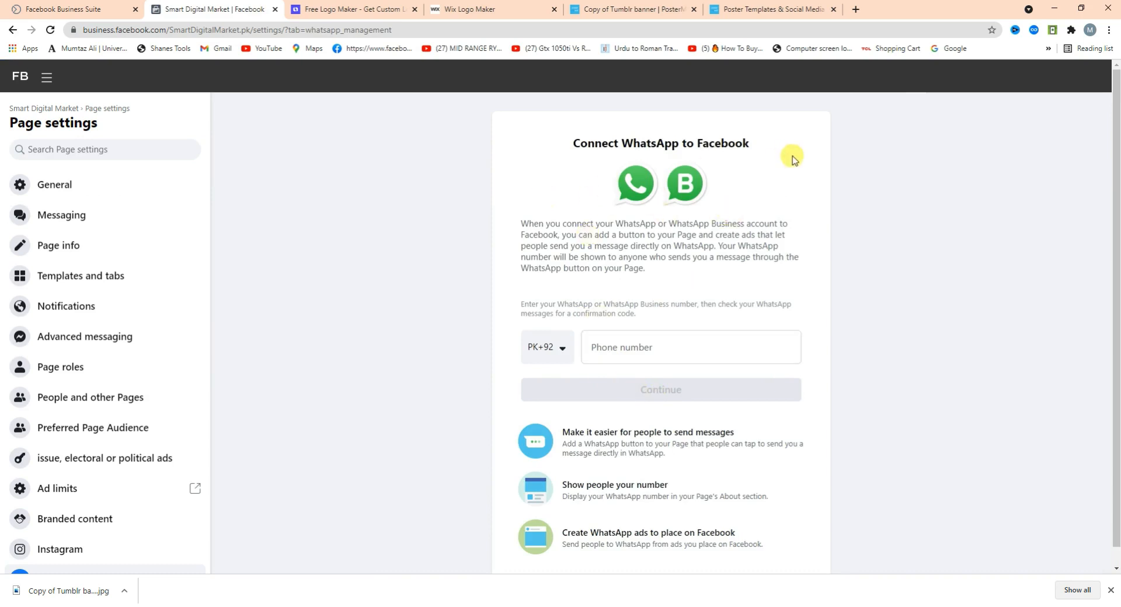
{"action": "scroll", "coordinate": [1109, 269], "scroll_direction": "down", "scroll_amount": 1}
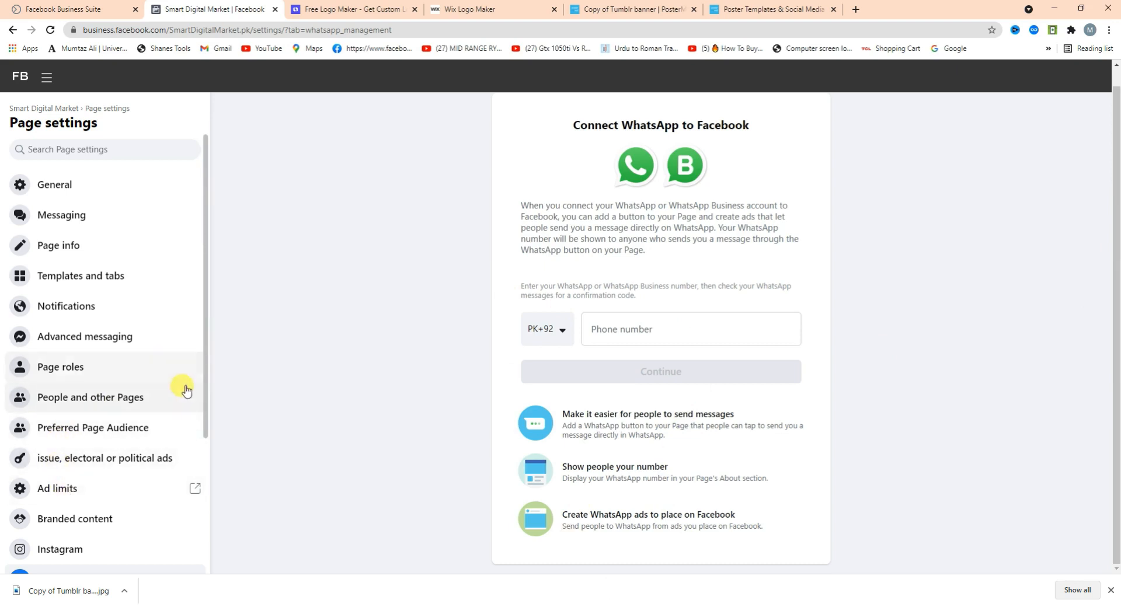
{"action": "scroll", "coordinate": [209, 444], "scroll_direction": "down", "scroll_amount": 2}
Start connecting an Instagram account, keeping messages in the inbox, then dismiss the login window unconnected.
{"action": "left_click", "coordinate": [66, 457]}
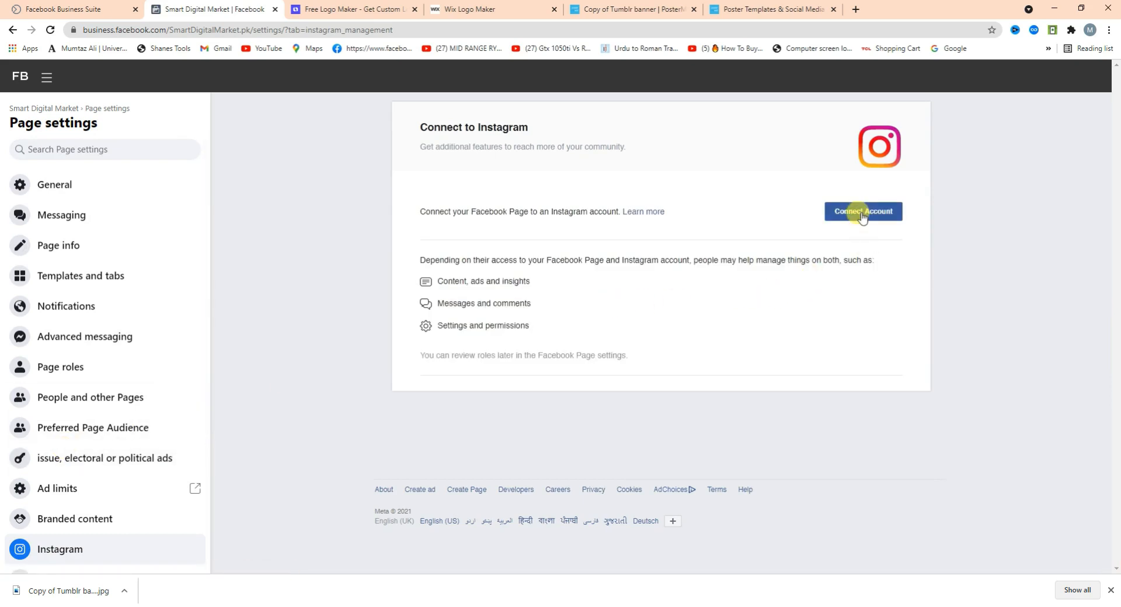
{"action": "left_click", "coordinate": [863, 216]}
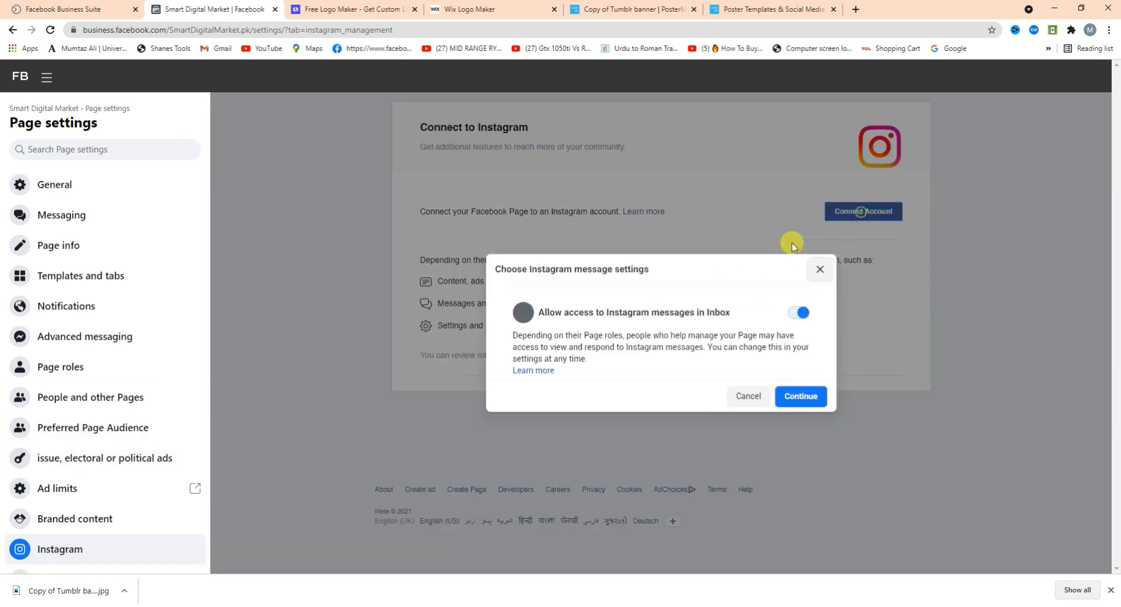
{"action": "left_click", "coordinate": [798, 401]}
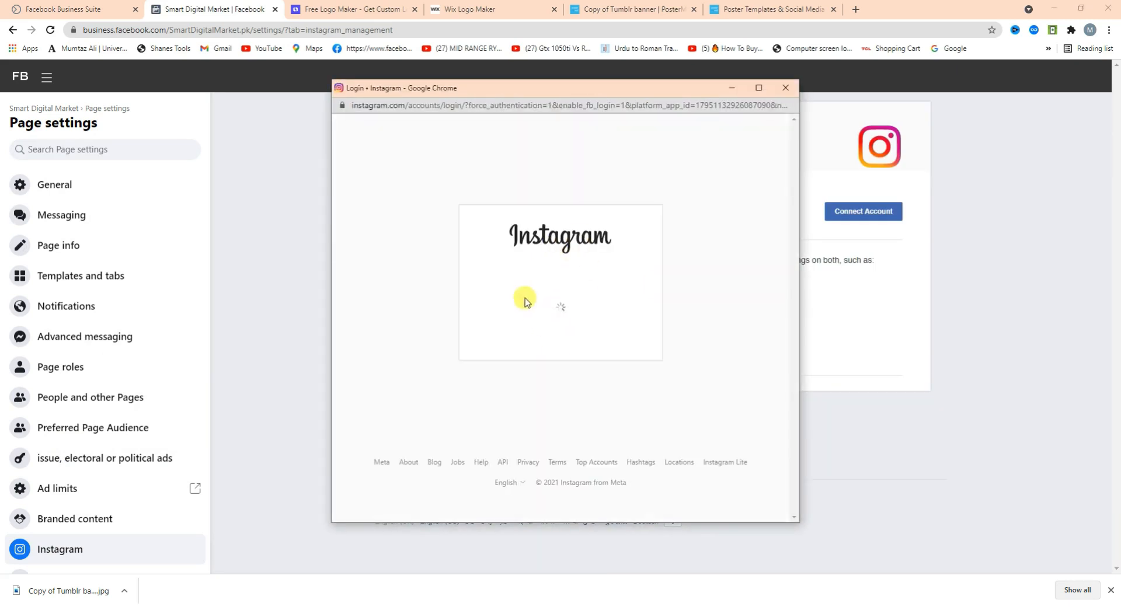
{"action": "left_click", "coordinate": [786, 88]}
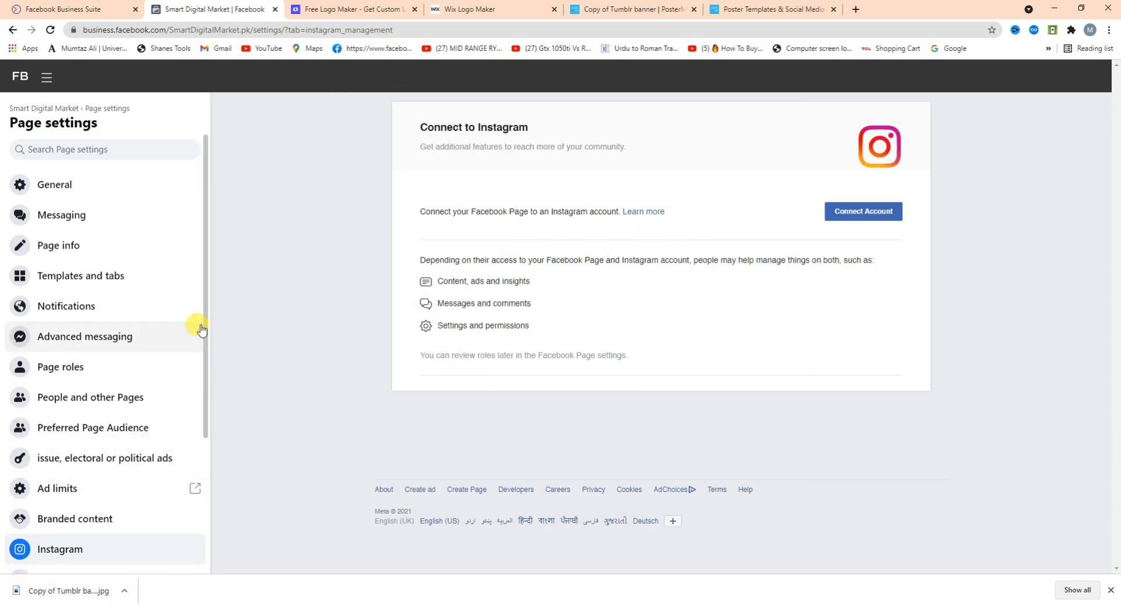
{"action": "scroll", "coordinate": [204, 420], "scroll_direction": "down", "scroll_amount": 4}
{"action": "scroll", "coordinate": [105, 421], "scroll_direction": "up", "scroll_amount": 2}
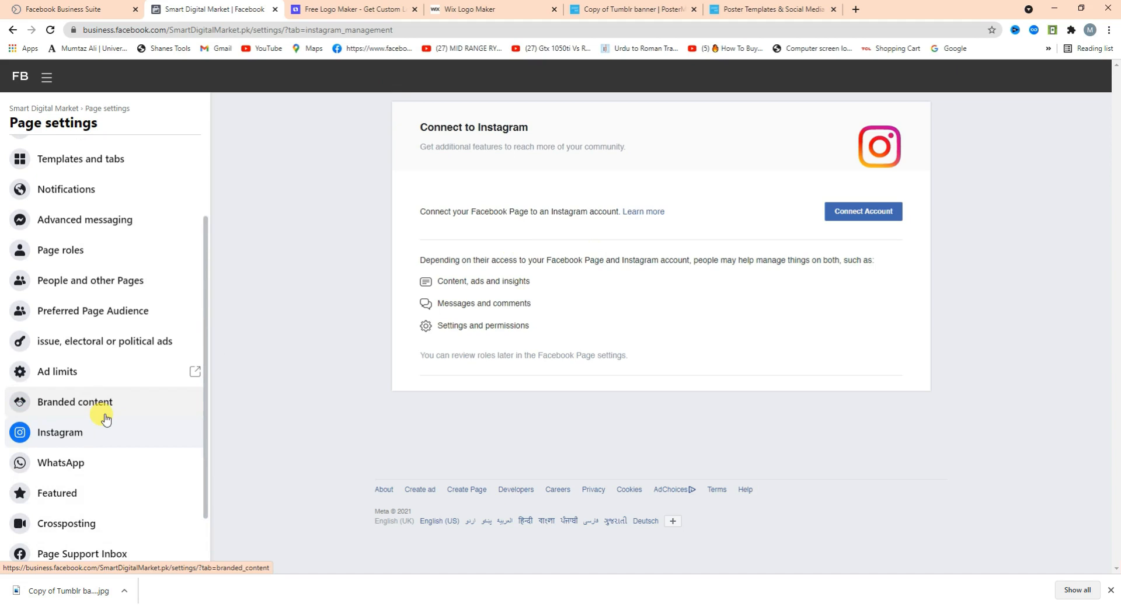
{"action": "scroll", "coordinate": [108, 416], "scroll_direction": "up", "scroll_amount": 1}
{"action": "scroll", "coordinate": [125, 340], "scroll_direction": "up", "scroll_amount": 2}
{"action": "scroll", "coordinate": [120, 424], "scroll_direction": "down", "scroll_amount": 3}
{"action": "scroll", "coordinate": [119, 350], "scroll_direction": "up", "scroll_amount": 4}
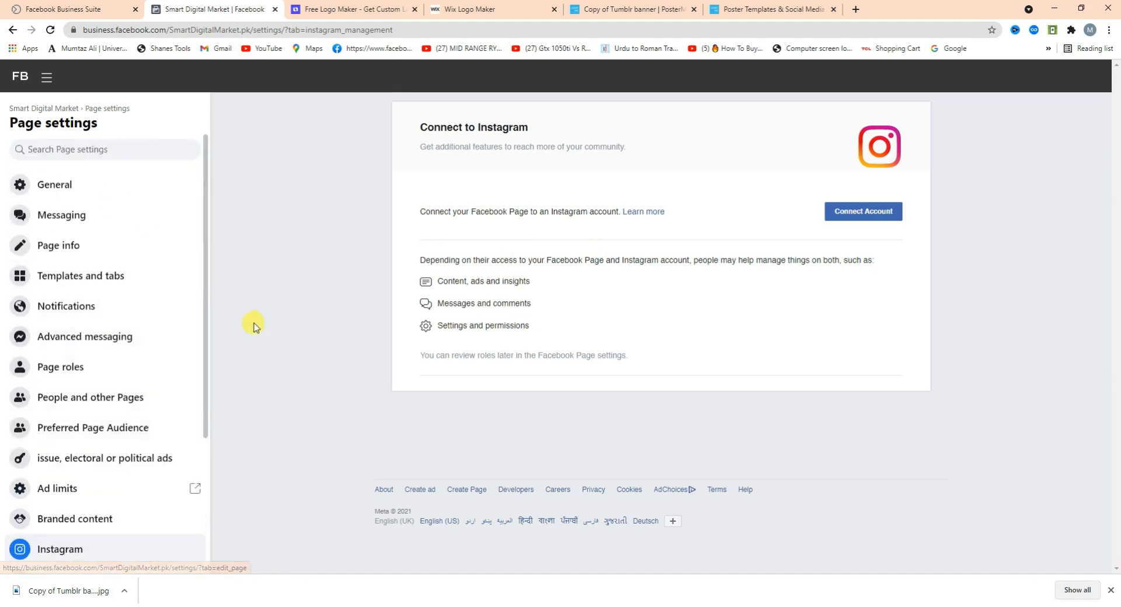
{"action": "scroll", "coordinate": [185, 374], "scroll_direction": "down", "scroll_amount": 2}
{"action": "scroll", "coordinate": [116, 380], "scroll_direction": "up", "scroll_amount": 1}
{"action": "scroll", "coordinate": [92, 526], "scroll_direction": "down", "scroll_amount": 3}
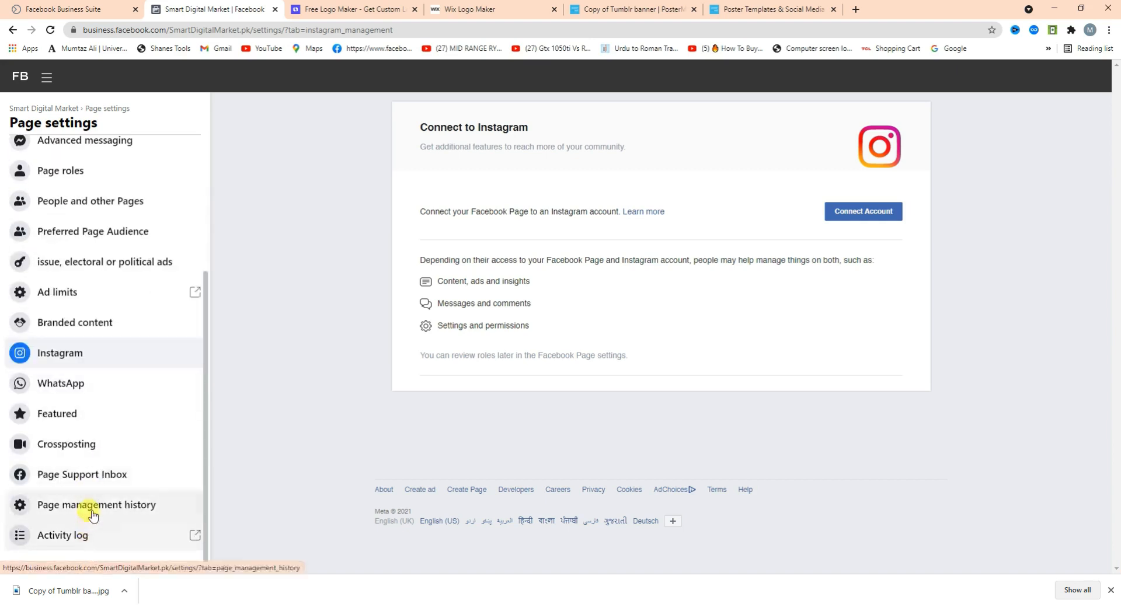
{"action": "scroll", "coordinate": [91, 408], "scroll_direction": "up", "scroll_amount": 3}
{"action": "scroll", "coordinate": [142, 520], "scroll_direction": "down", "scroll_amount": 3}
{"action": "scroll", "coordinate": [130, 333], "scroll_direction": "up", "scroll_amount": 3}
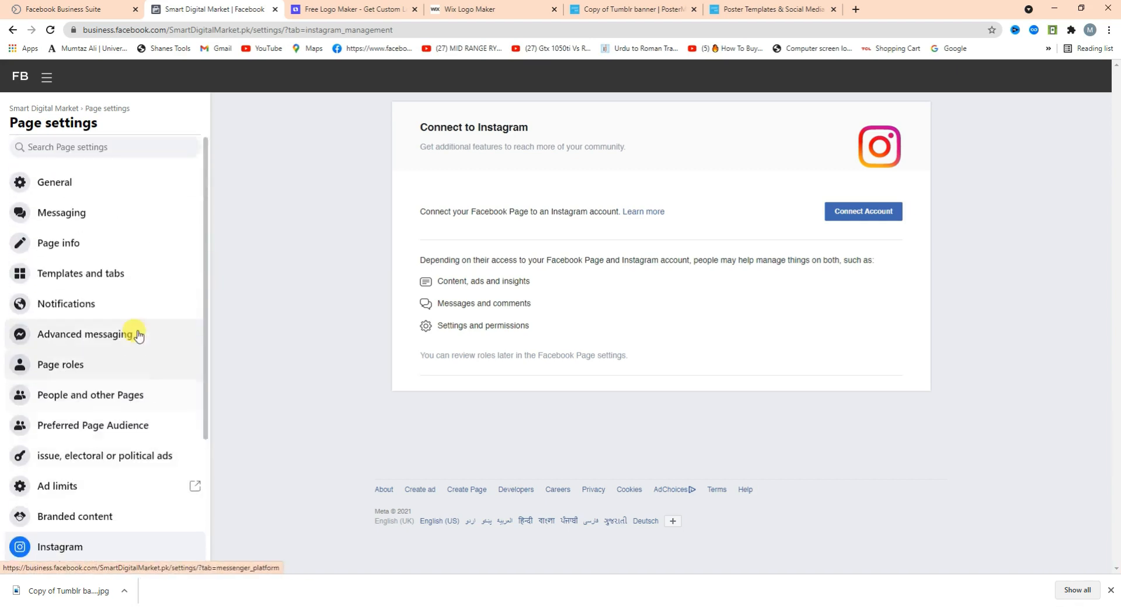
{"action": "scroll", "coordinate": [97, 412], "scroll_direction": "down", "scroll_amount": 2}
{"action": "scroll", "coordinate": [94, 386], "scroll_direction": "up", "scroll_amount": 2}
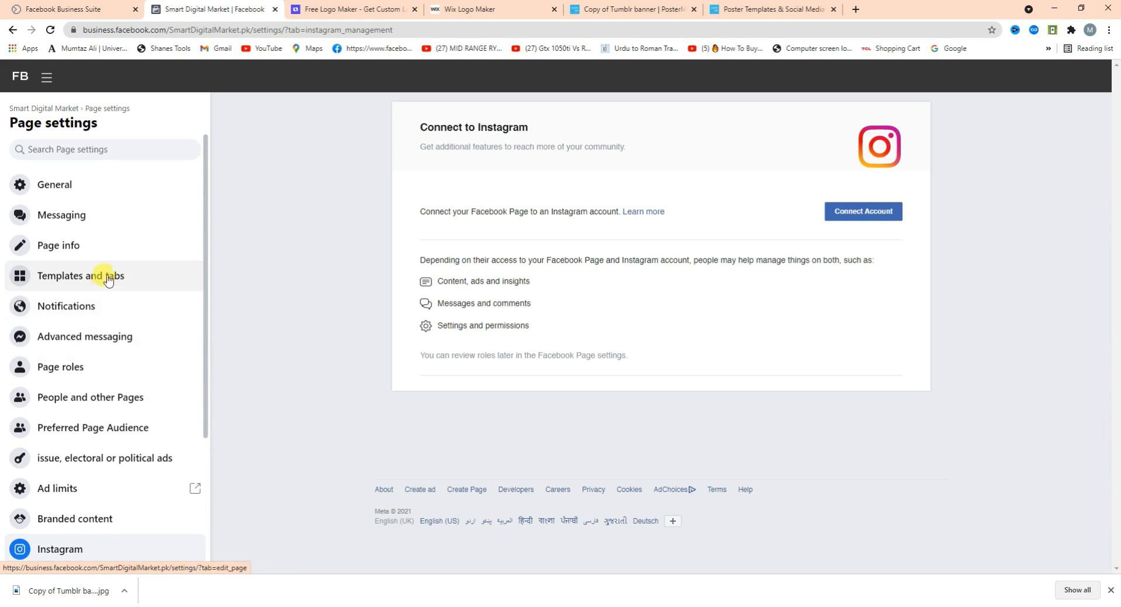